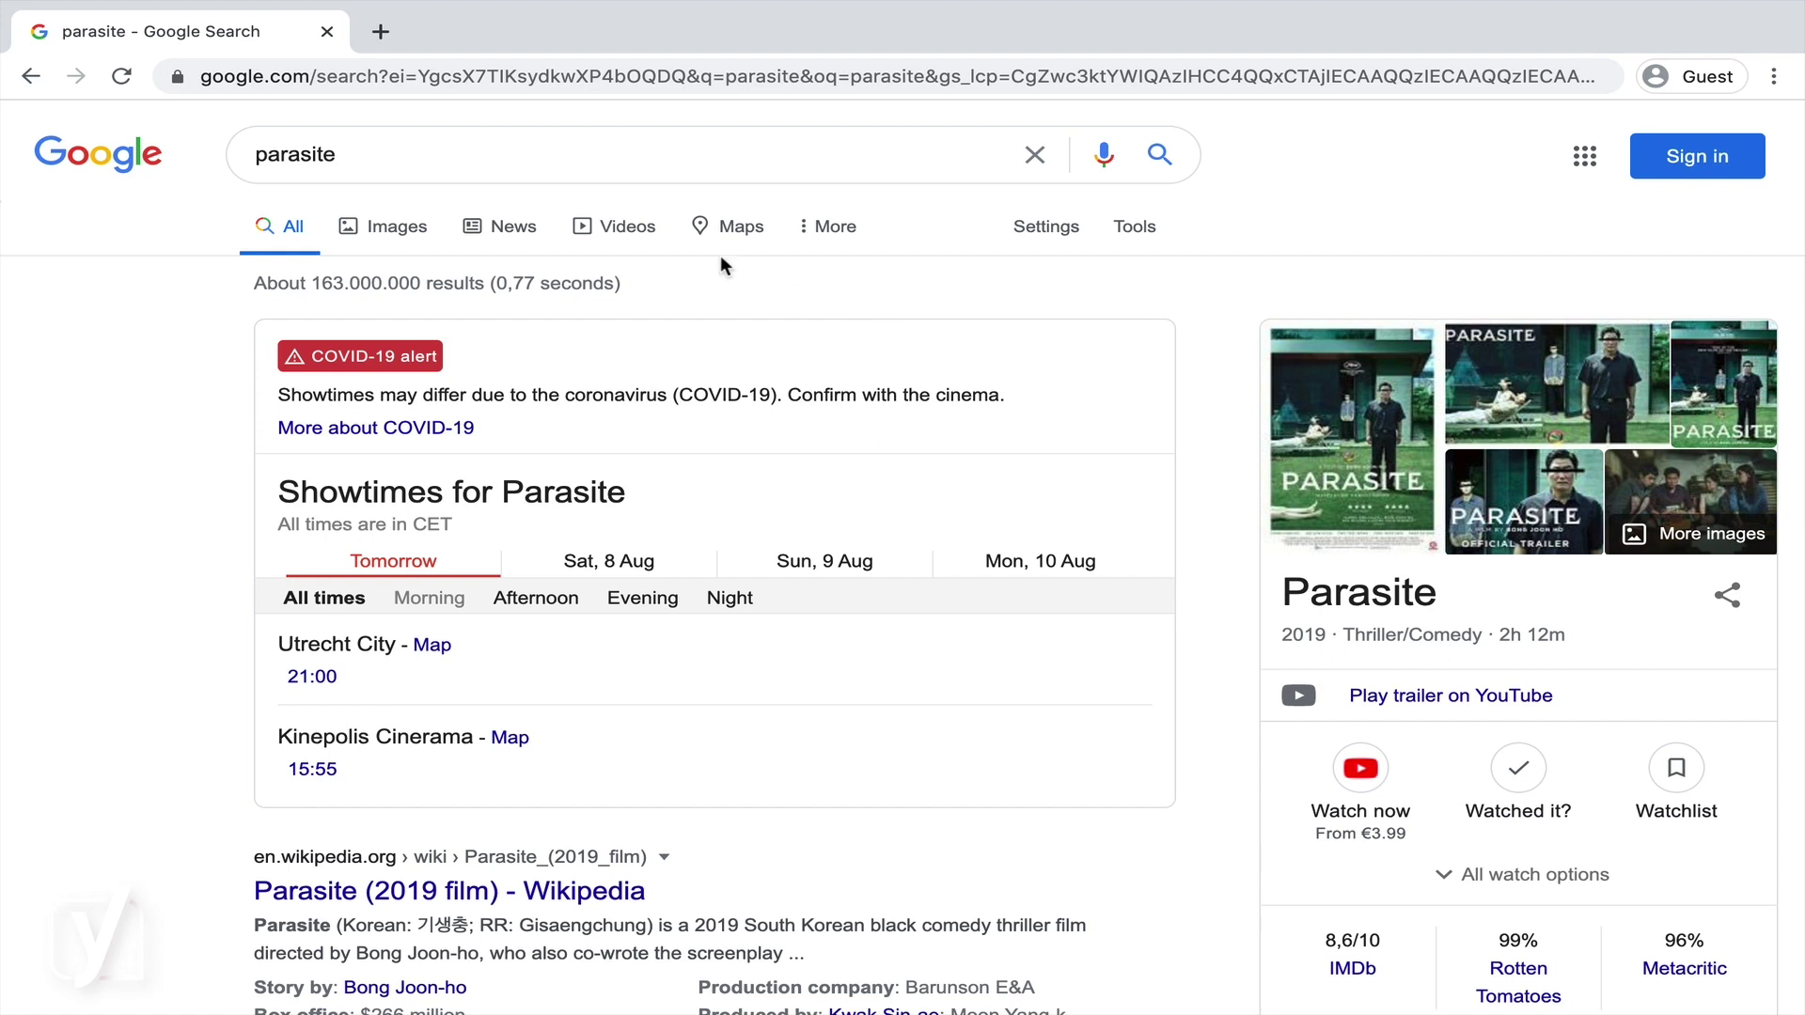
Step: Scroll through the current parasite search results
{"action": "left_click", "coordinate": [528, 178]}
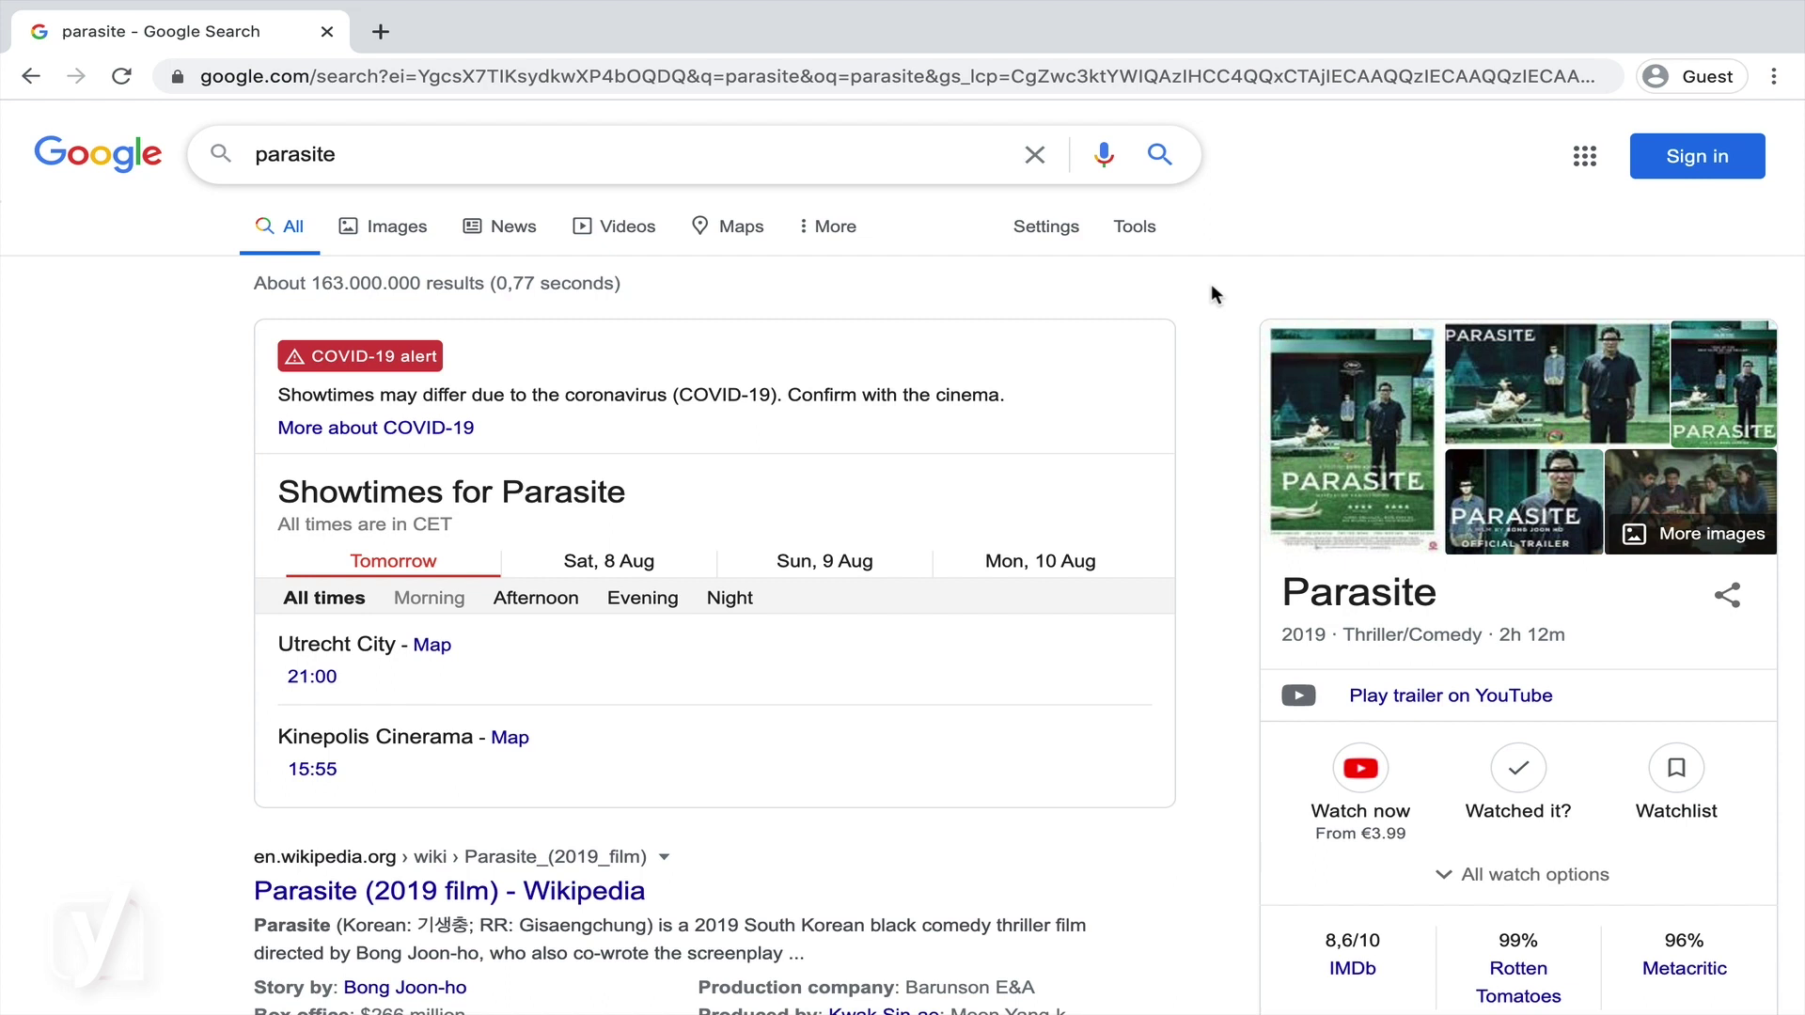
{"action": "scroll", "coordinate": [1211, 284], "scroll_direction": "down", "scroll_amount": 3}
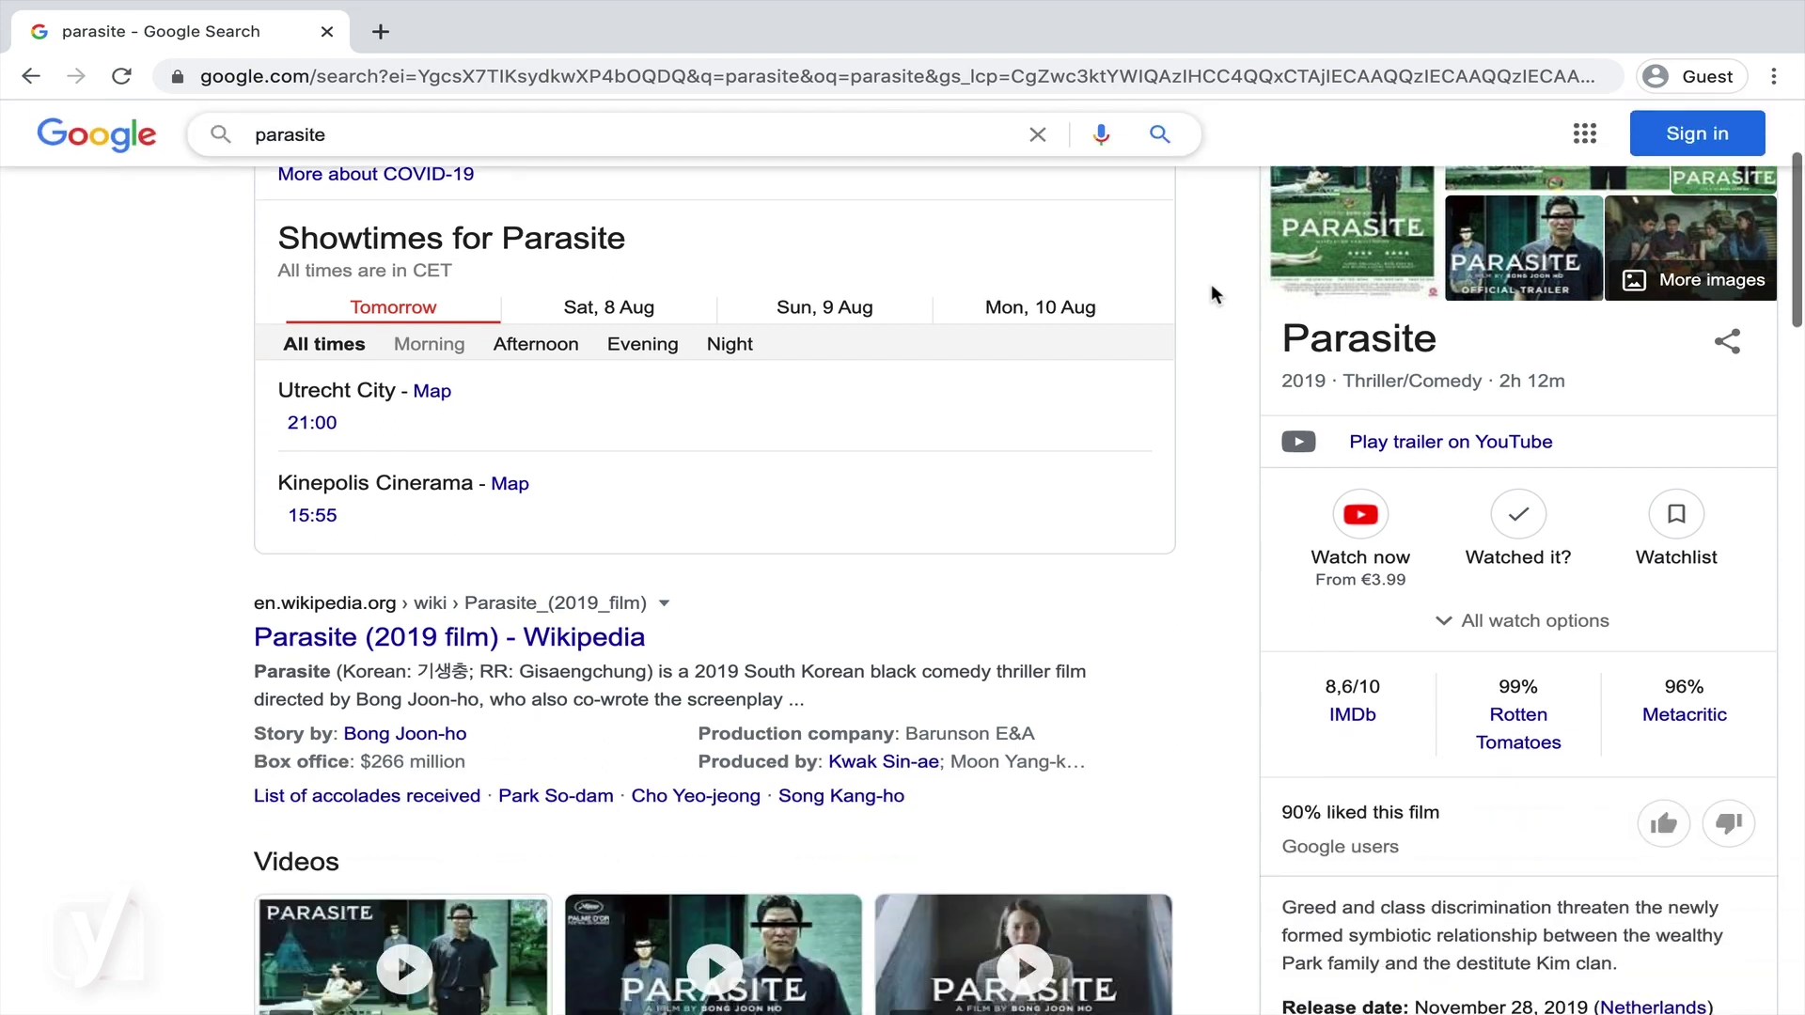
{"action": "scroll", "coordinate": [1211, 287], "scroll_direction": "down", "scroll_amount": 3}
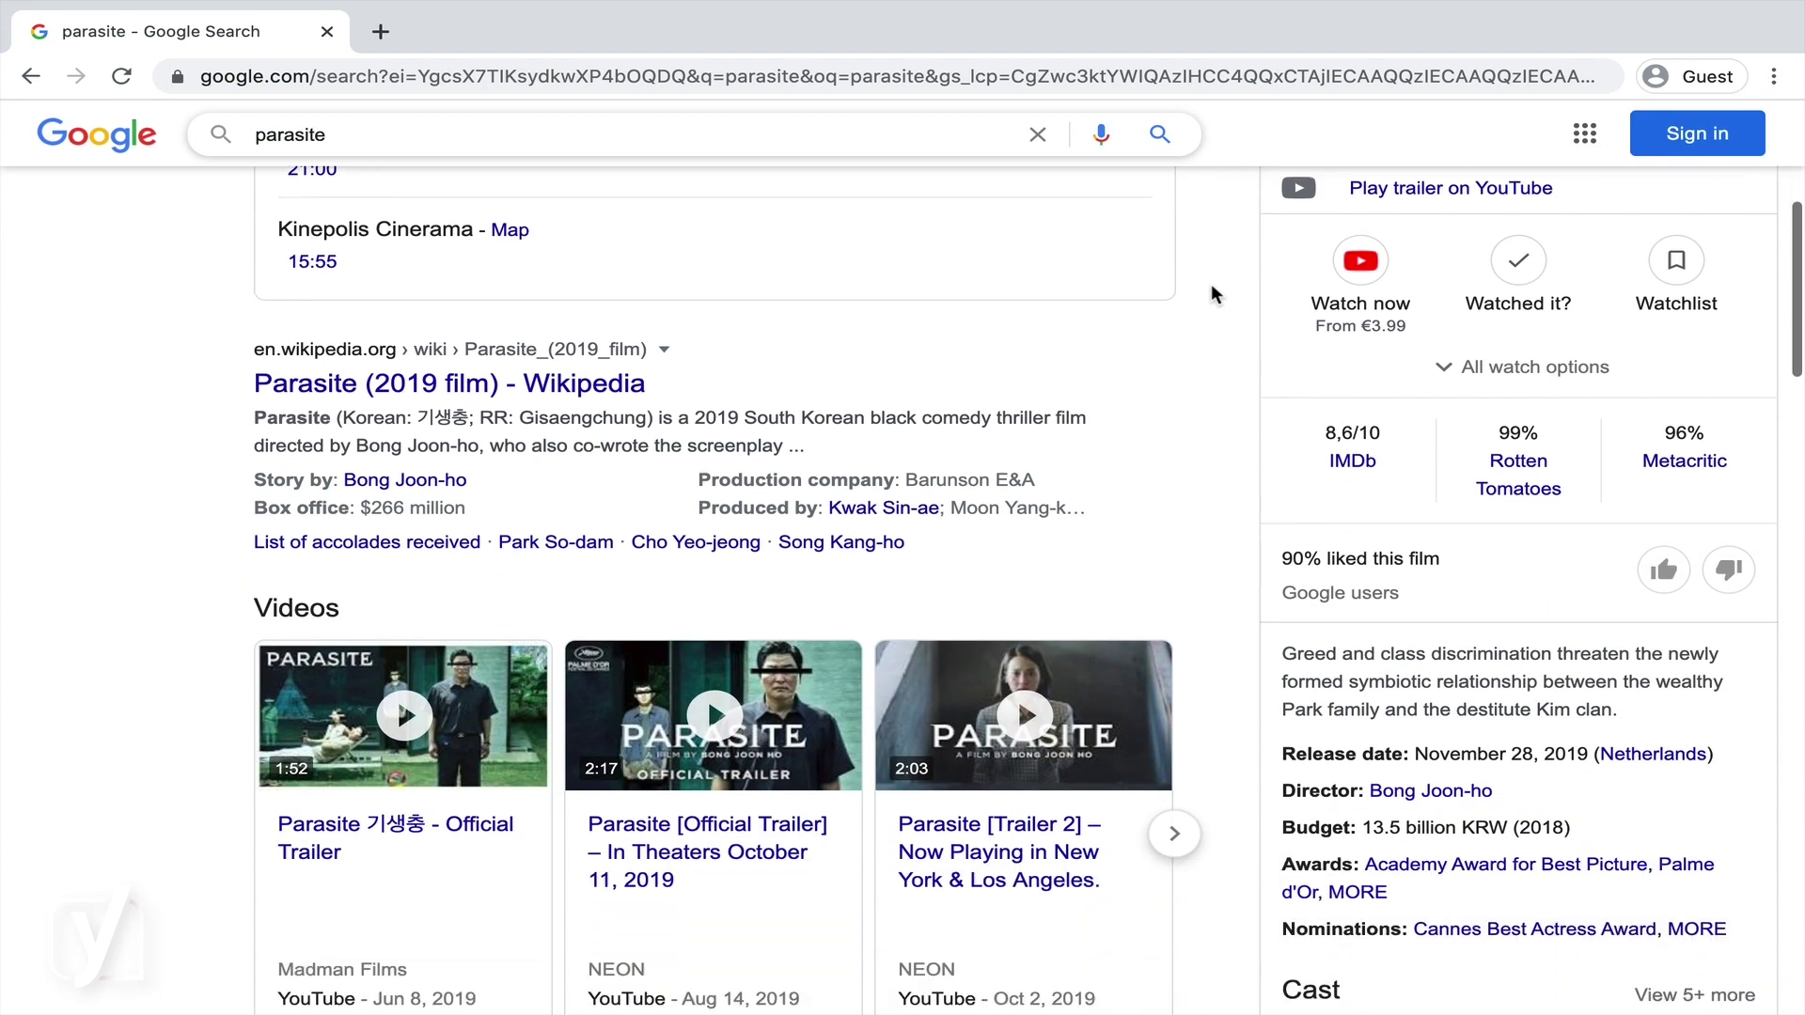
{"action": "scroll", "coordinate": [1210, 293], "scroll_direction": "down", "scroll_amount": 1}
{"action": "scroll", "coordinate": [1210, 293], "scroll_direction": "down", "scroll_amount": 2}
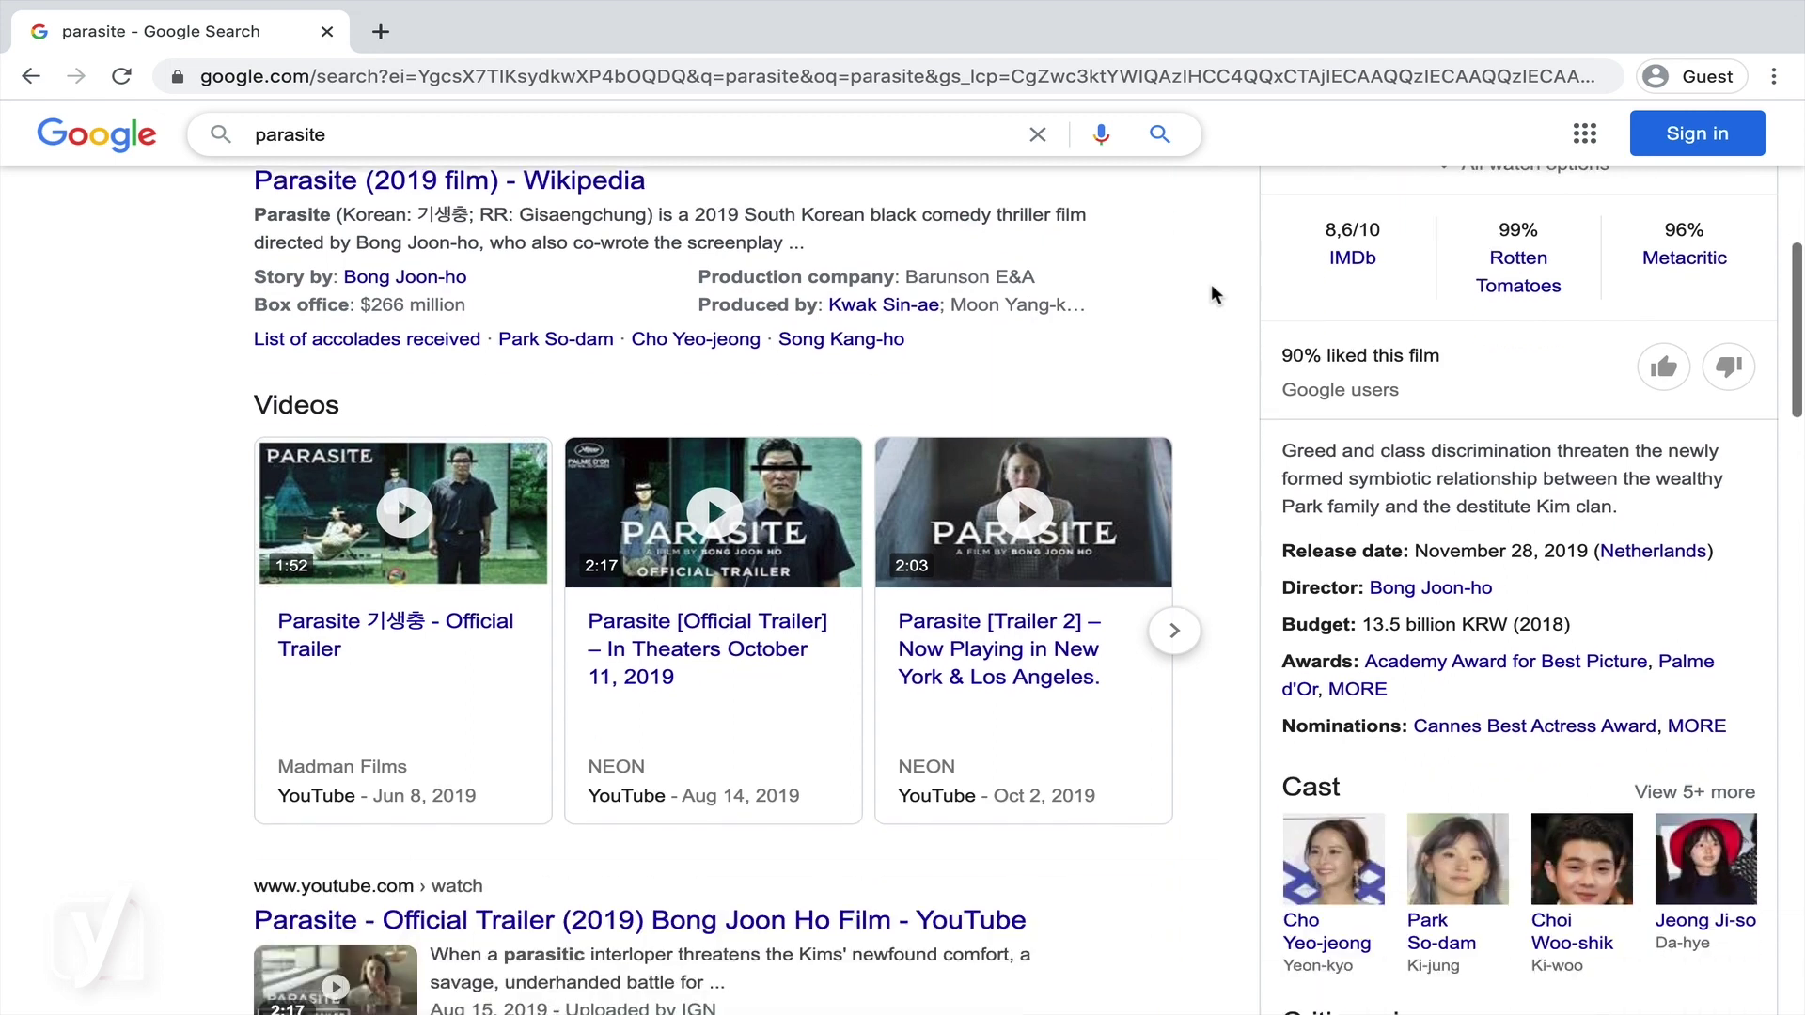
{"action": "scroll", "coordinate": [1210, 294], "scroll_direction": "down", "scroll_amount": 1}
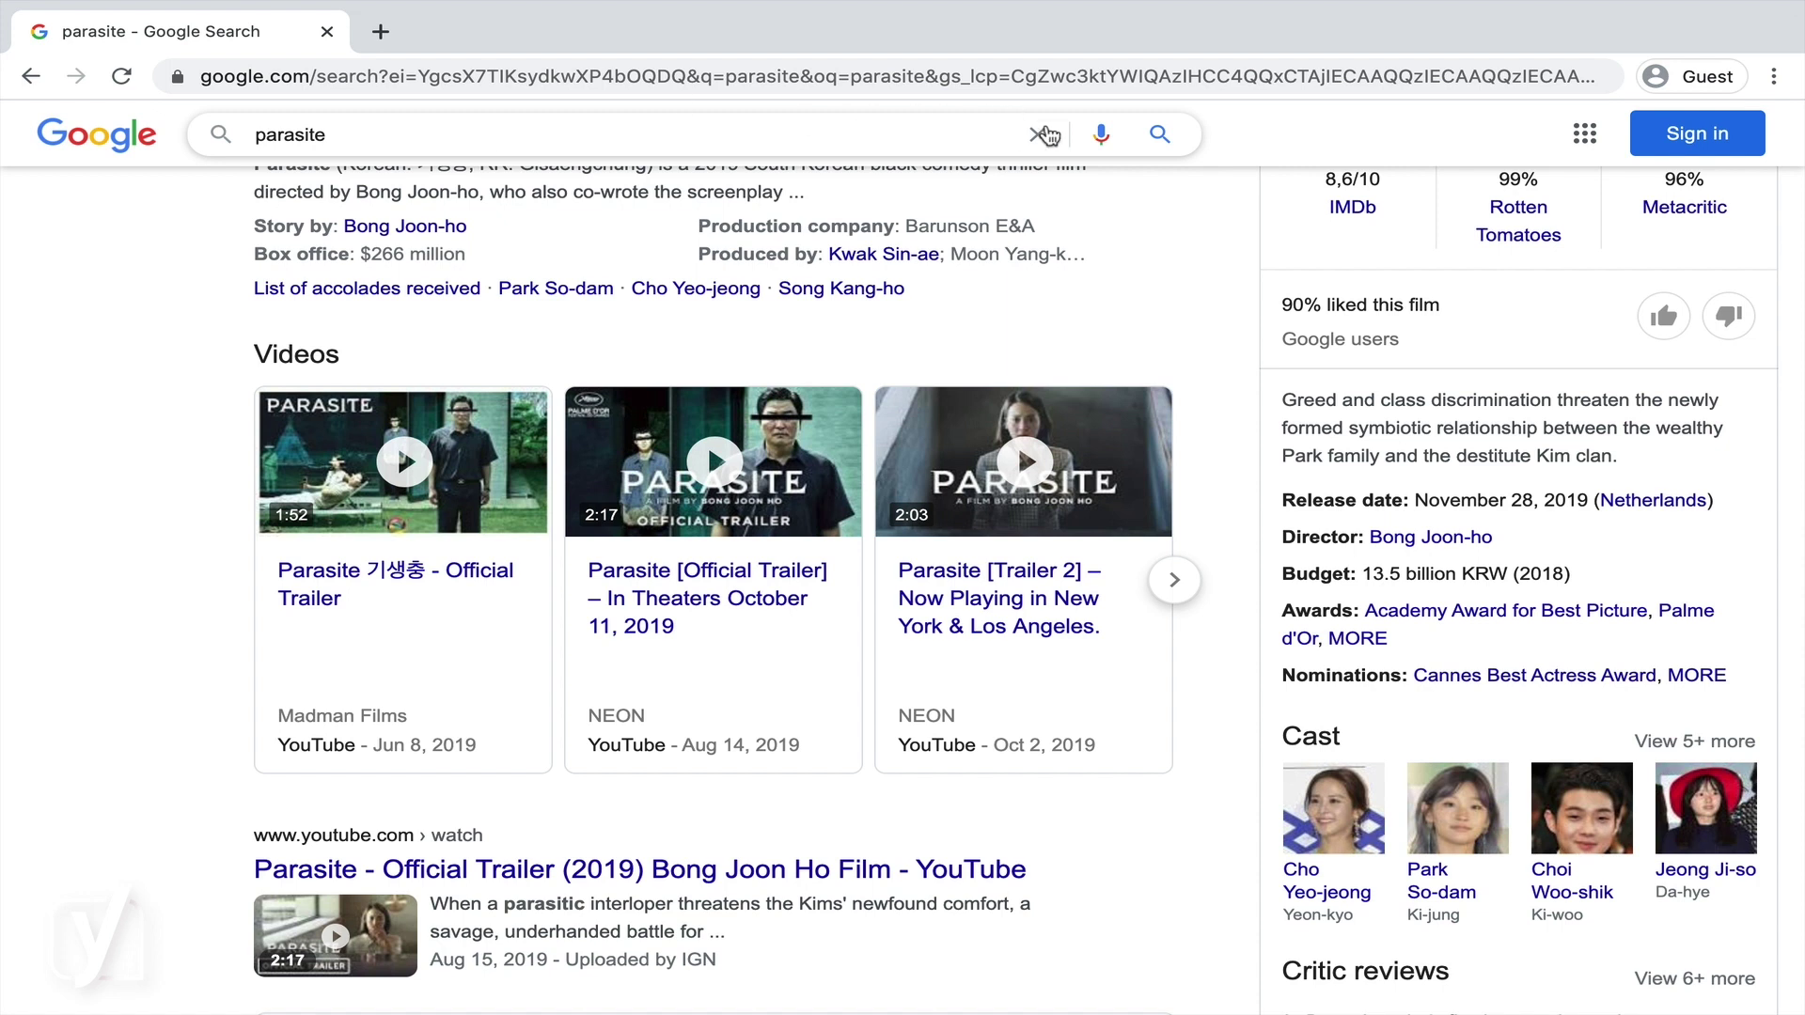
Step: Replace the query with 'vegetarian biscuits and gravy' and browse the recipe results
{"action": "left_click", "coordinate": [1038, 135]}
{"action": "type", "text": "vegetar"}
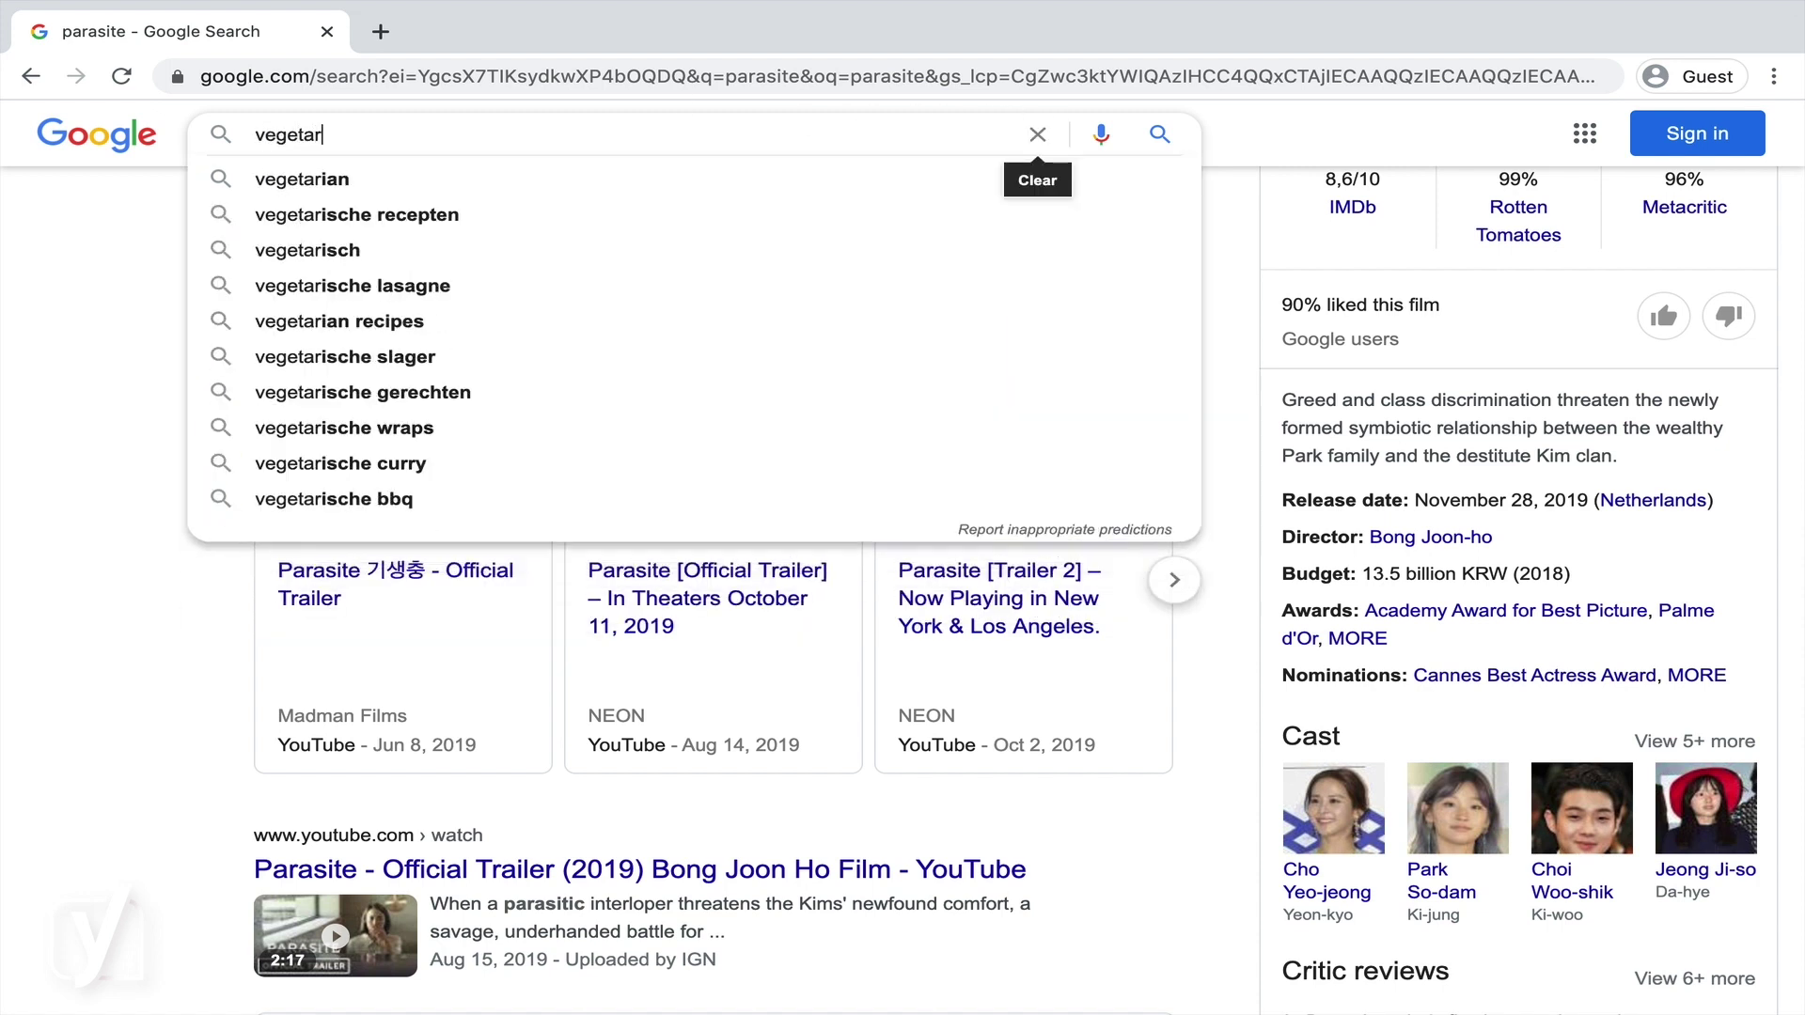
{"action": "type", "text": "ian biscuits and"}
{"action": "key", "text": "Down"}
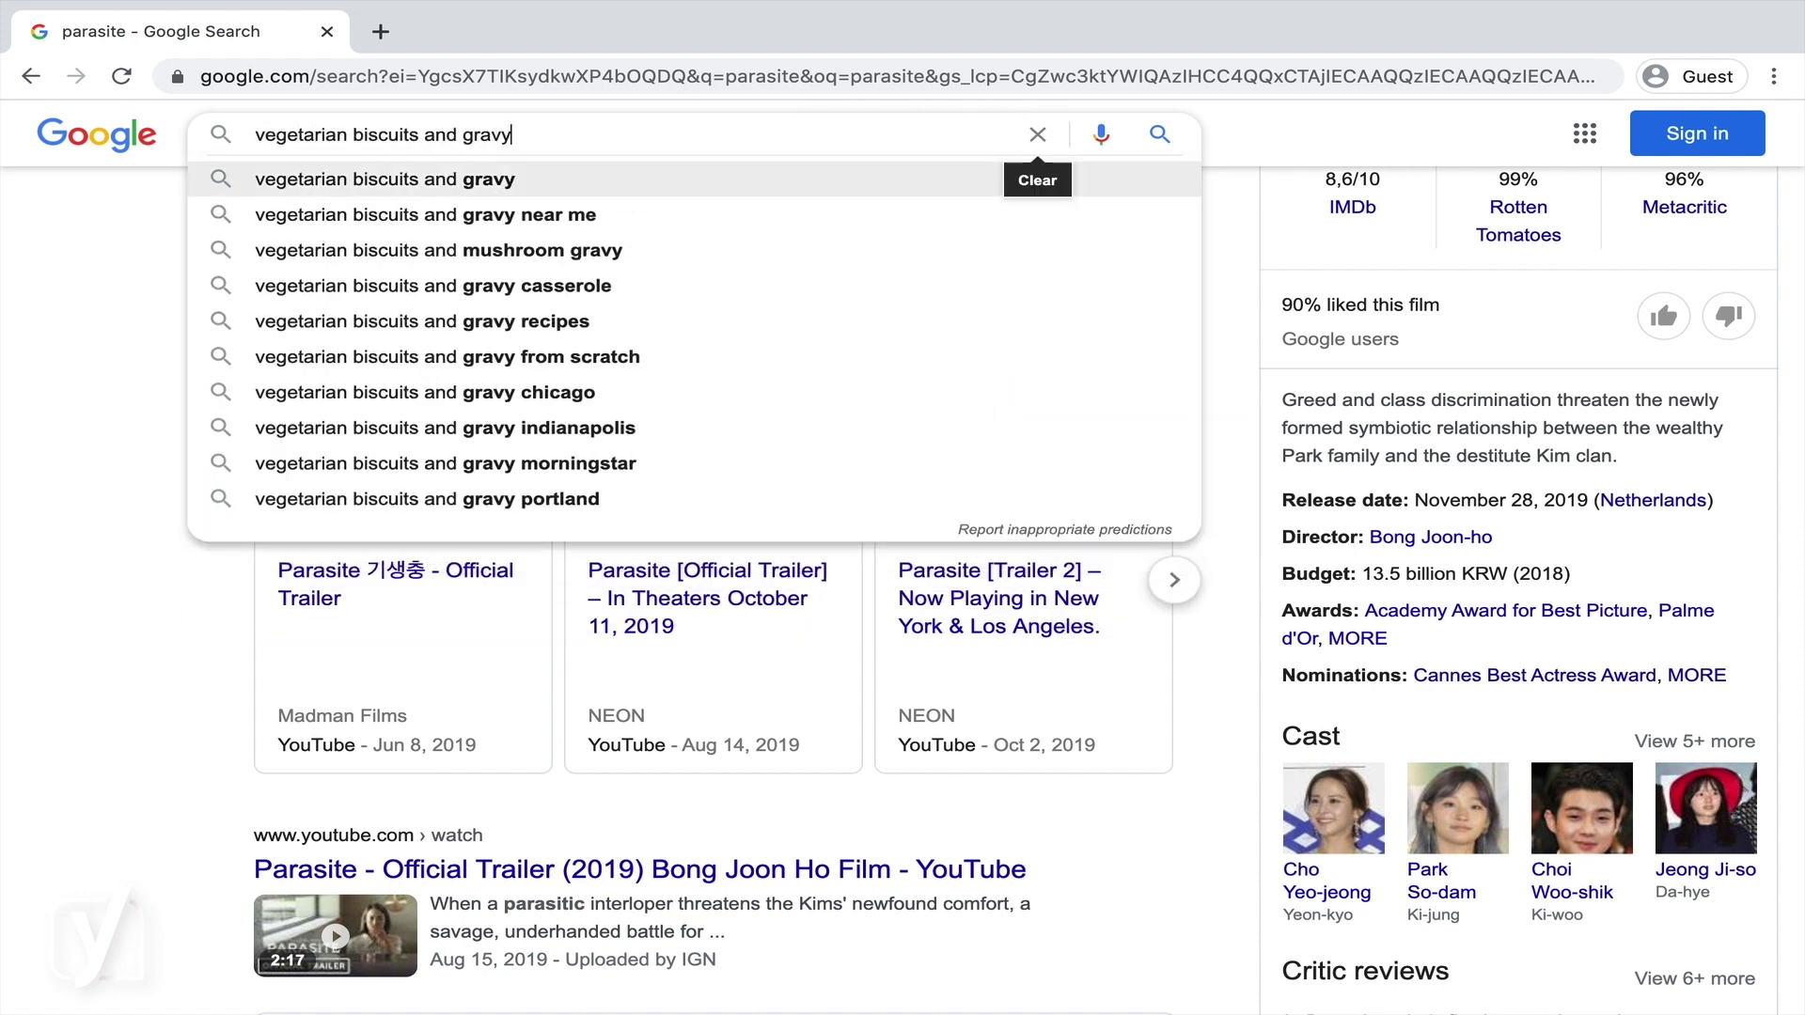
{"action": "key", "text": "Return"}
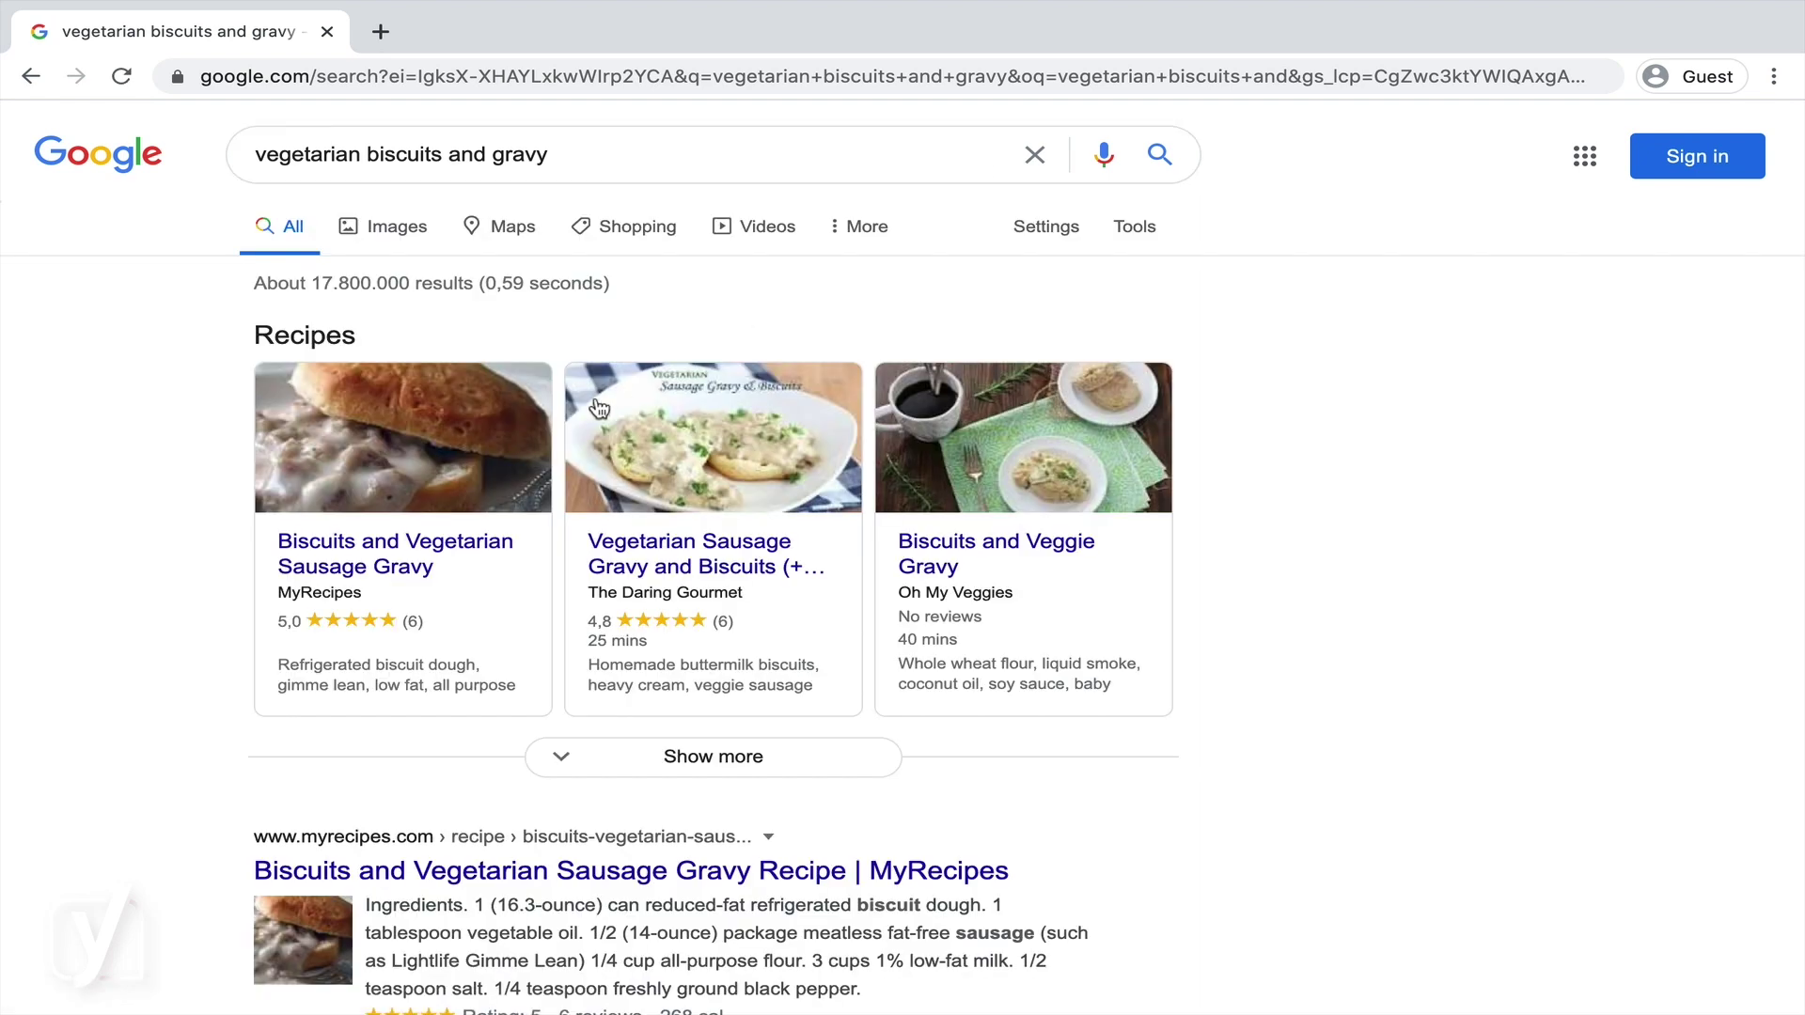
{"action": "scroll", "coordinate": [99, 458], "scroll_direction": "down", "scroll_amount": 1}
{"action": "scroll", "coordinate": [102, 464], "scroll_direction": "down", "scroll_amount": 5}
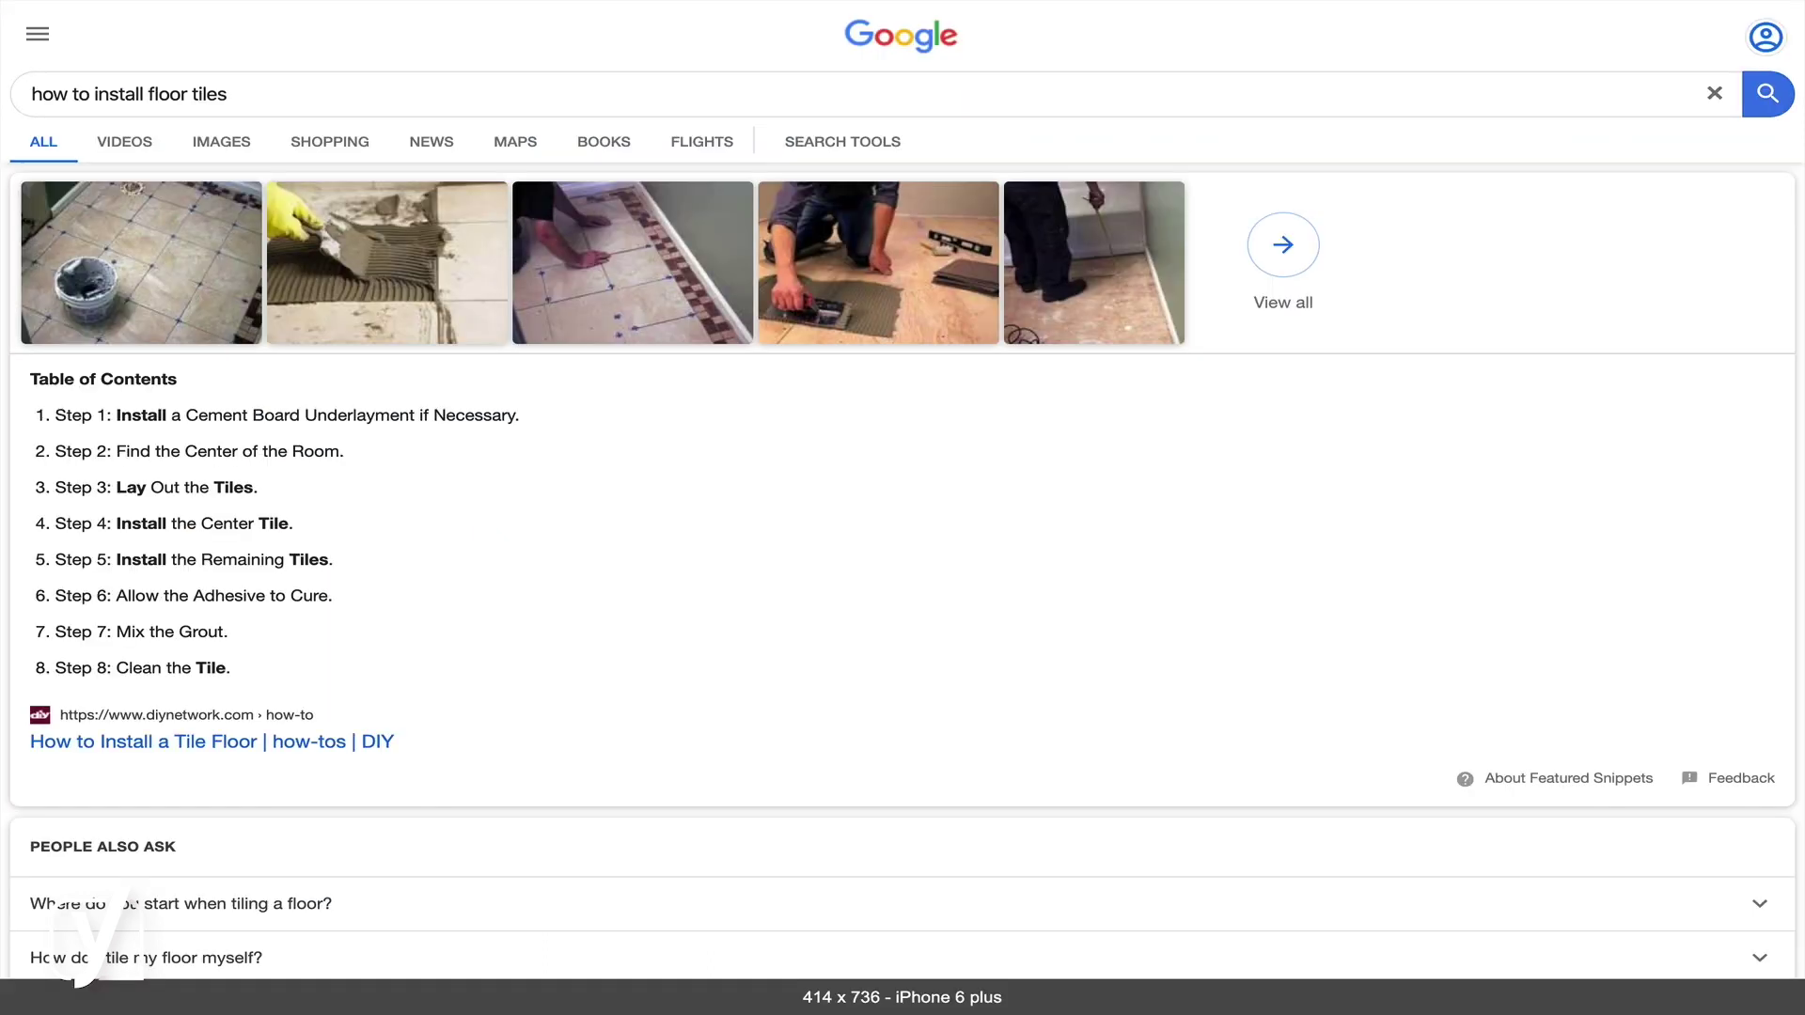
{"action": "scroll", "coordinate": [742, 634], "scroll_direction": "down", "scroll_amount": 5}
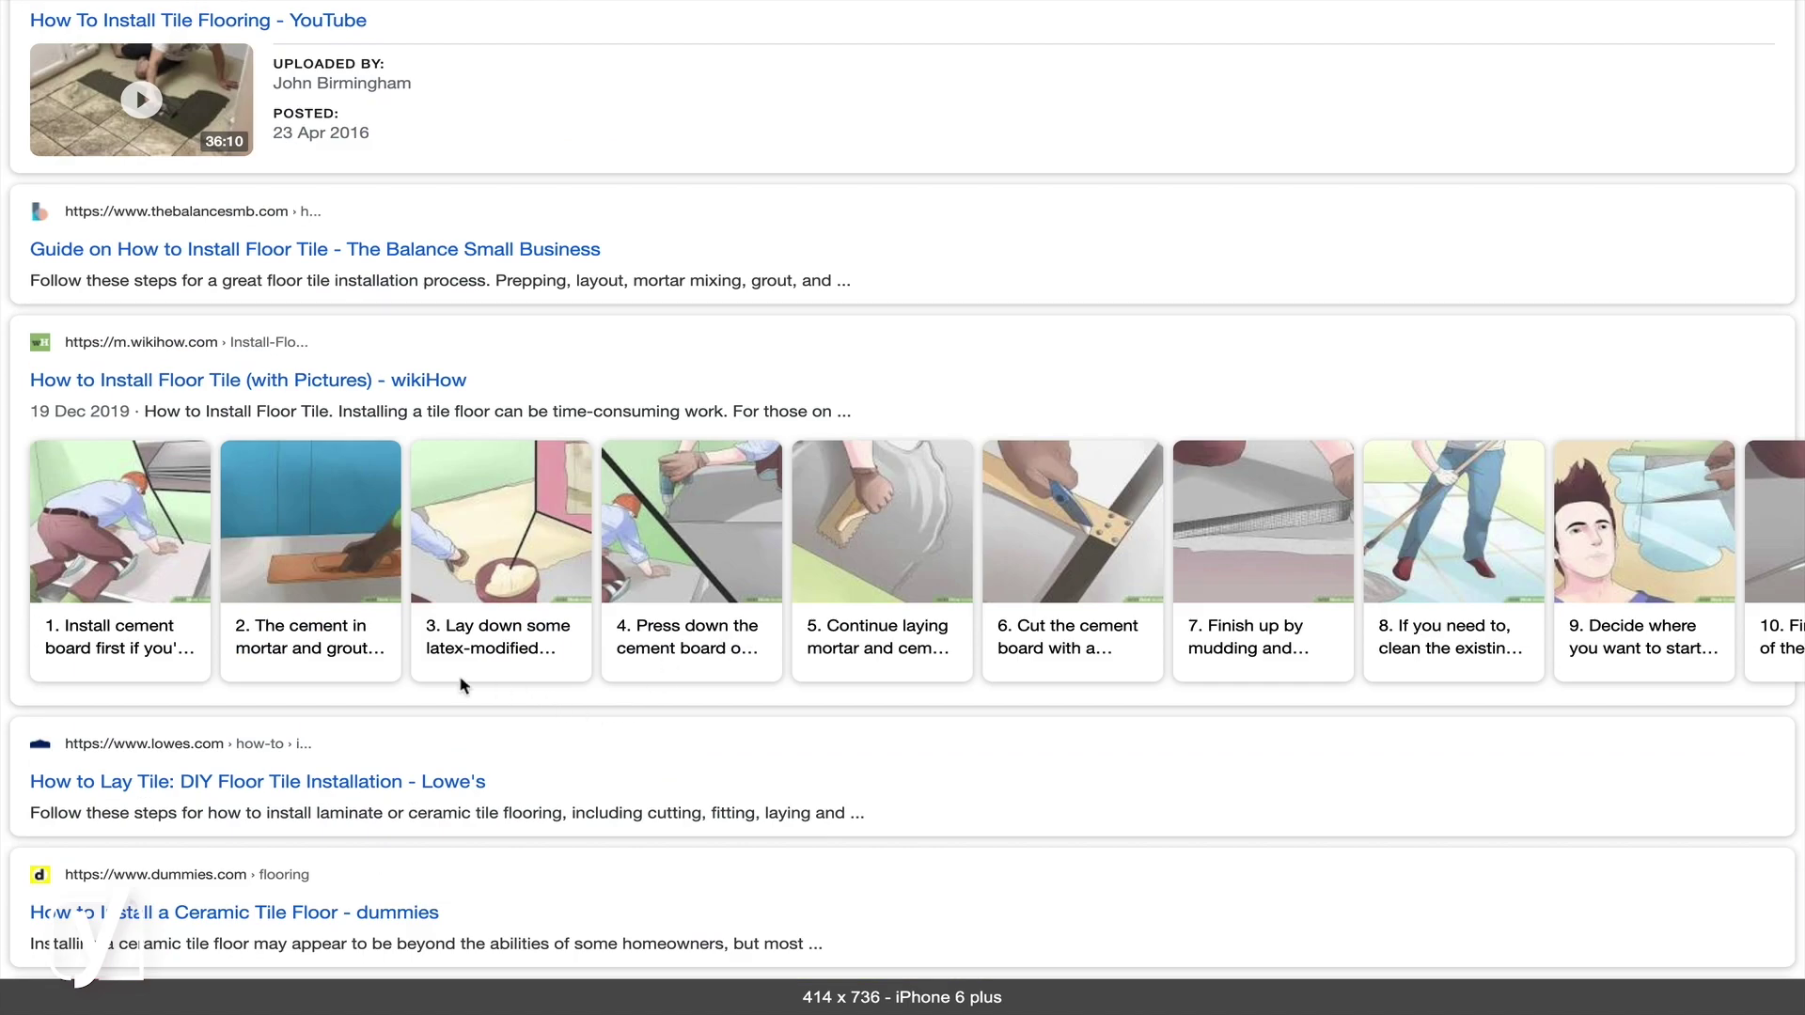
{"action": "scroll", "coordinate": [460, 684], "scroll_direction": "down", "scroll_amount": 1}
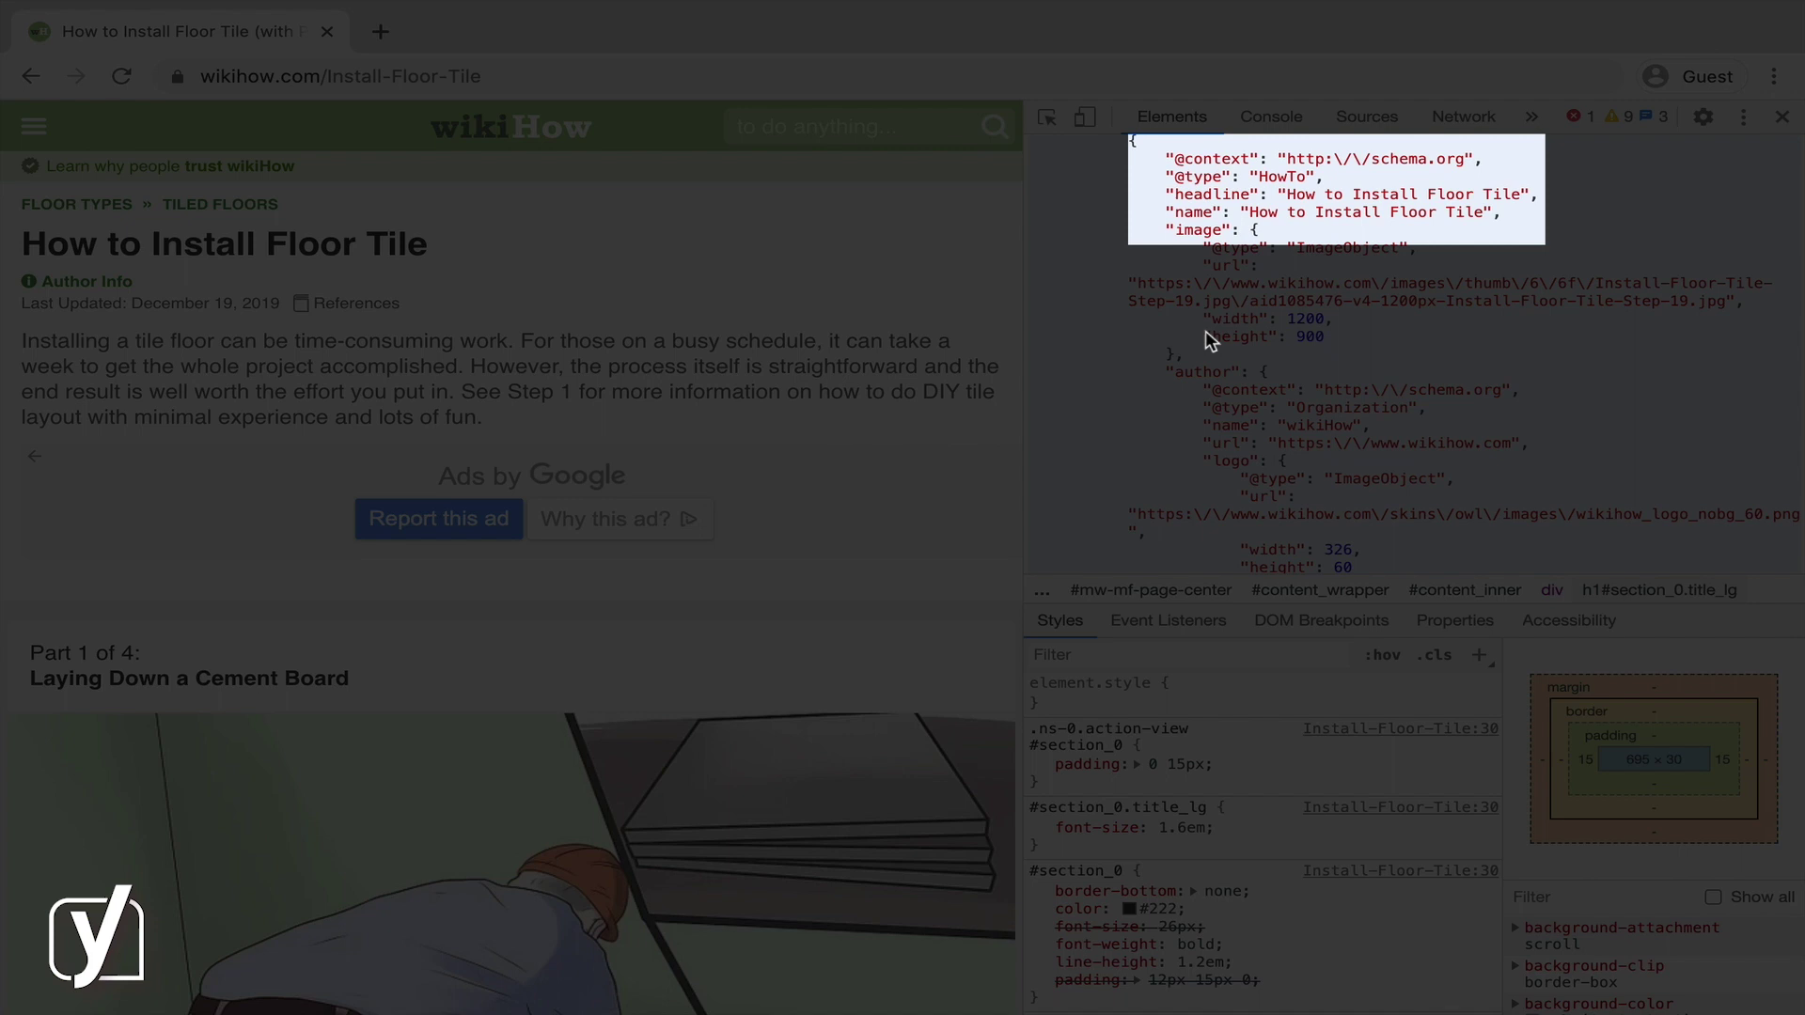
{"action": "scroll", "coordinate": [1205, 330], "scroll_direction": "down", "scroll_amount": 10}
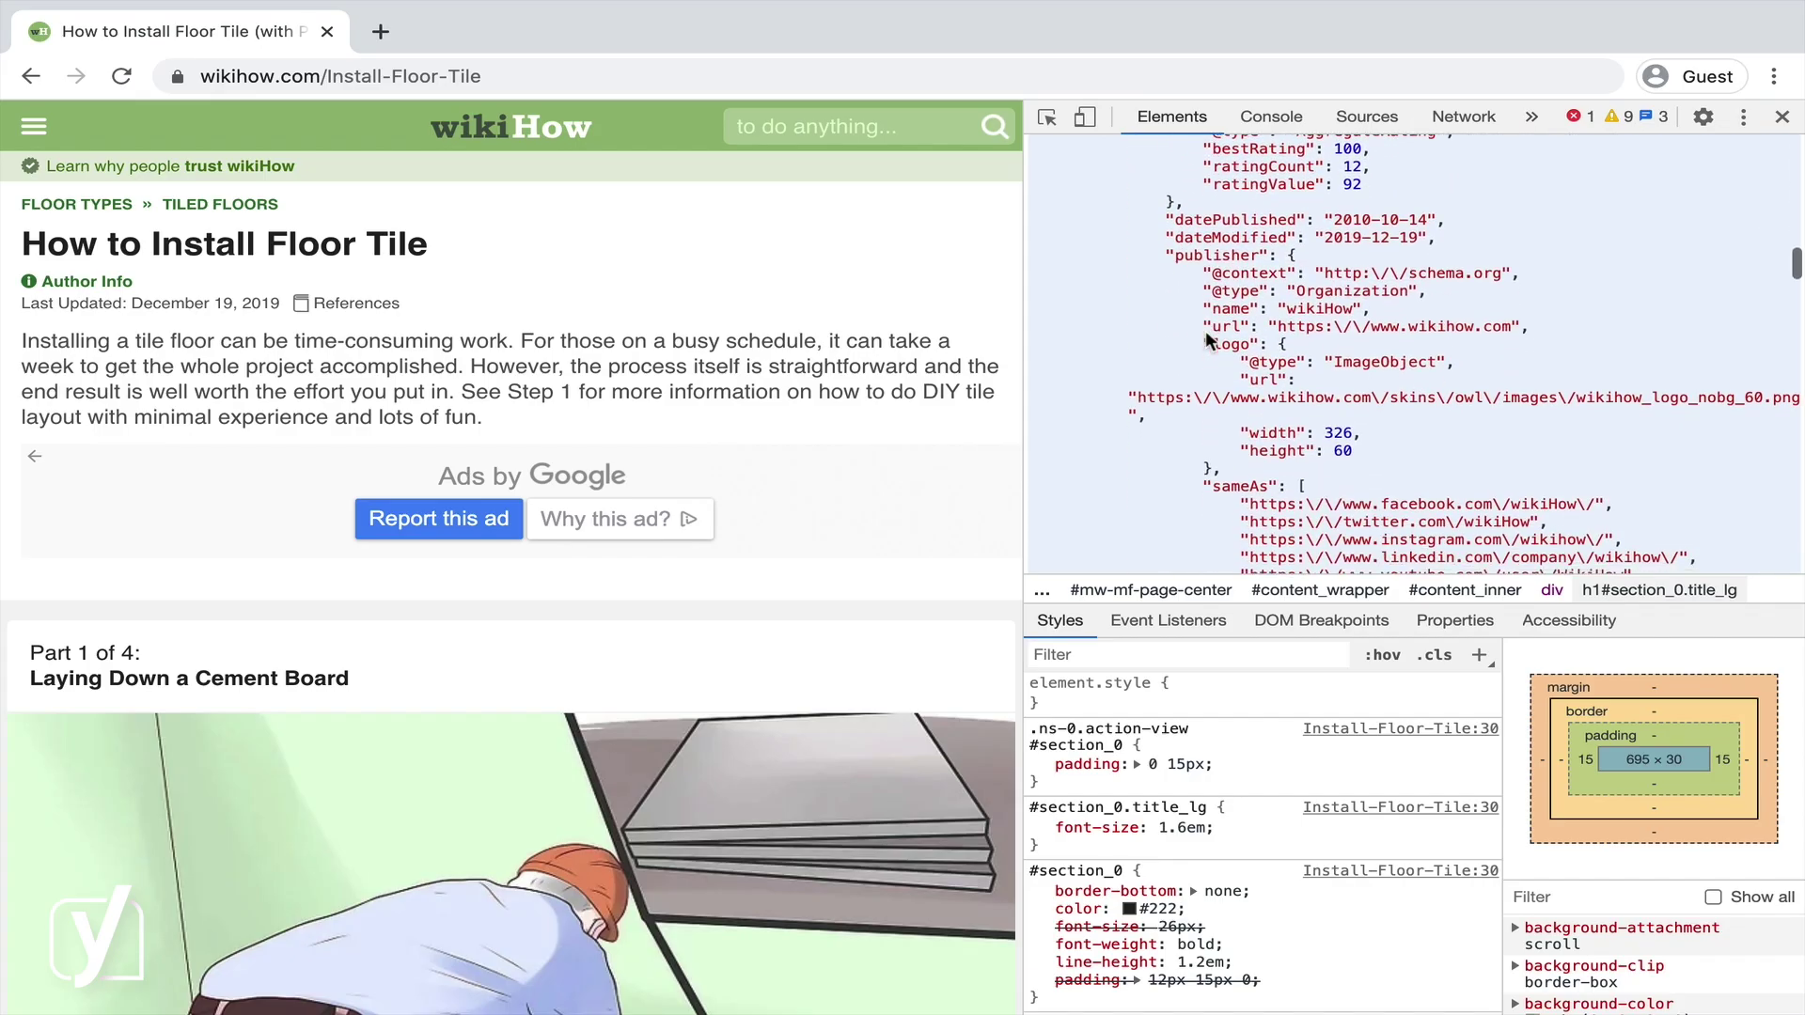
{"action": "scroll", "coordinate": [1205, 330], "scroll_direction": "down", "scroll_amount": 3}
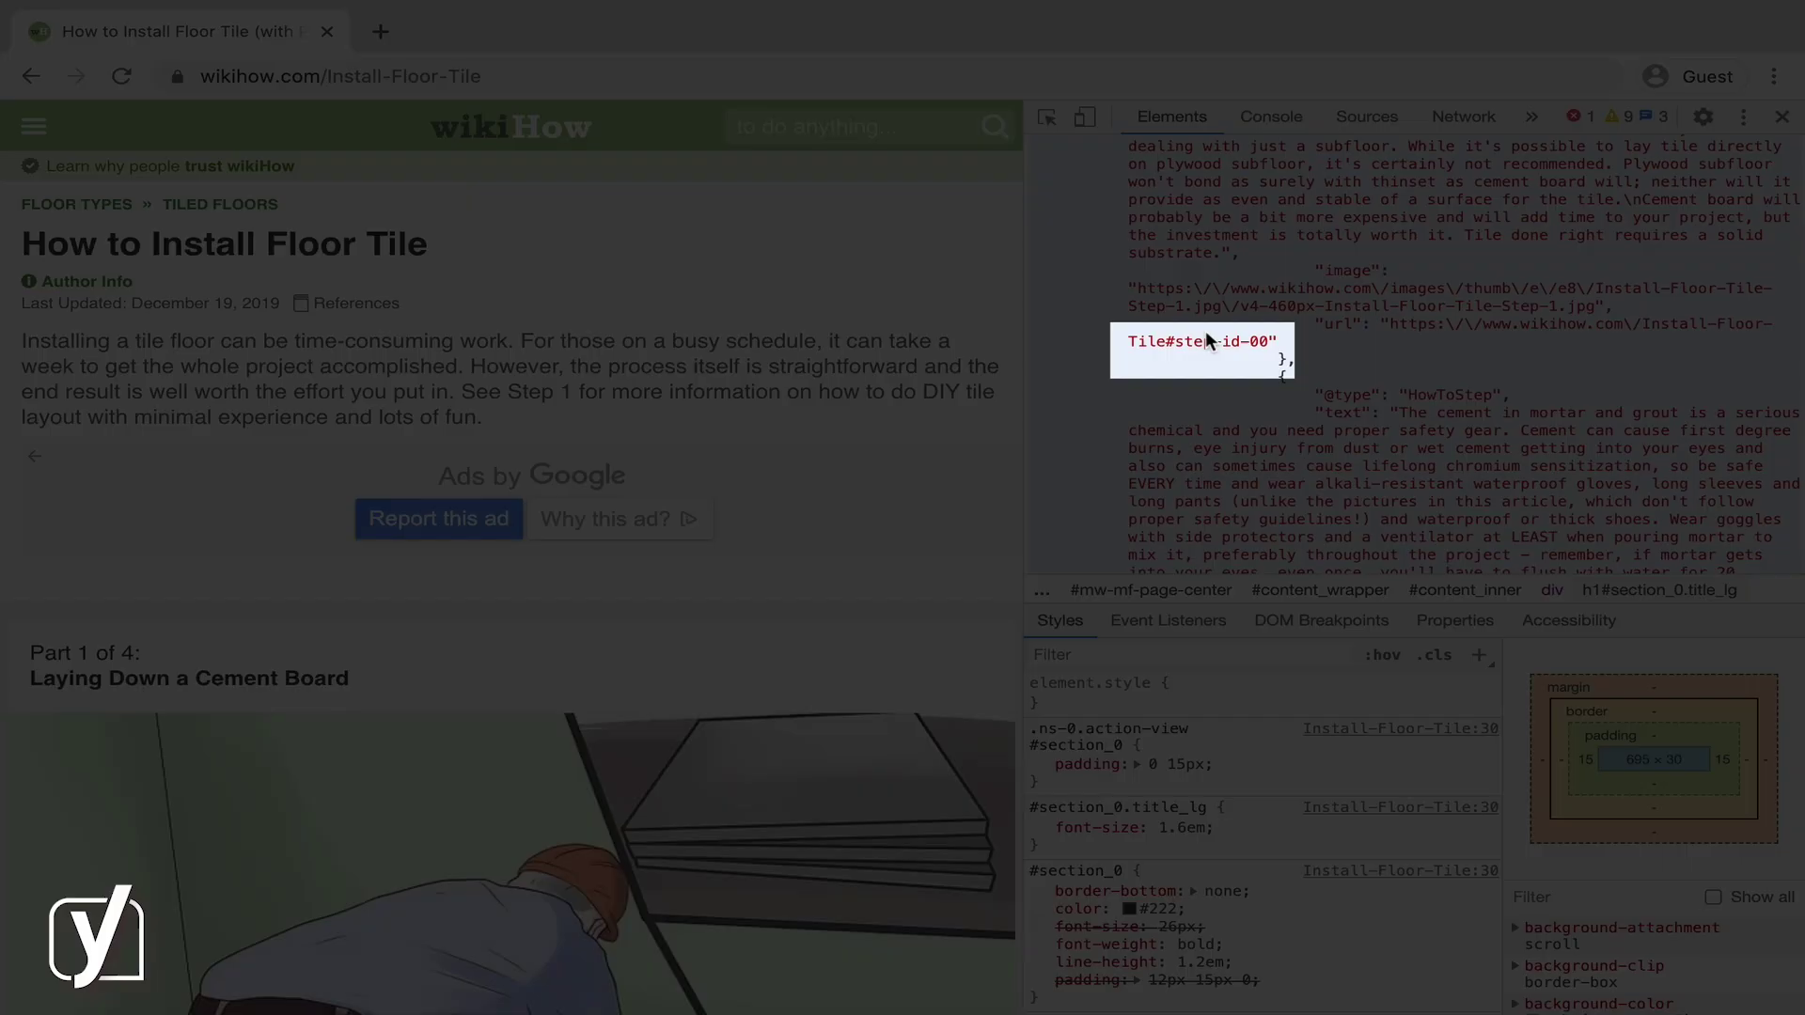
{"action": "scroll", "coordinate": [1205, 338], "scroll_direction": "down", "scroll_amount": 3}
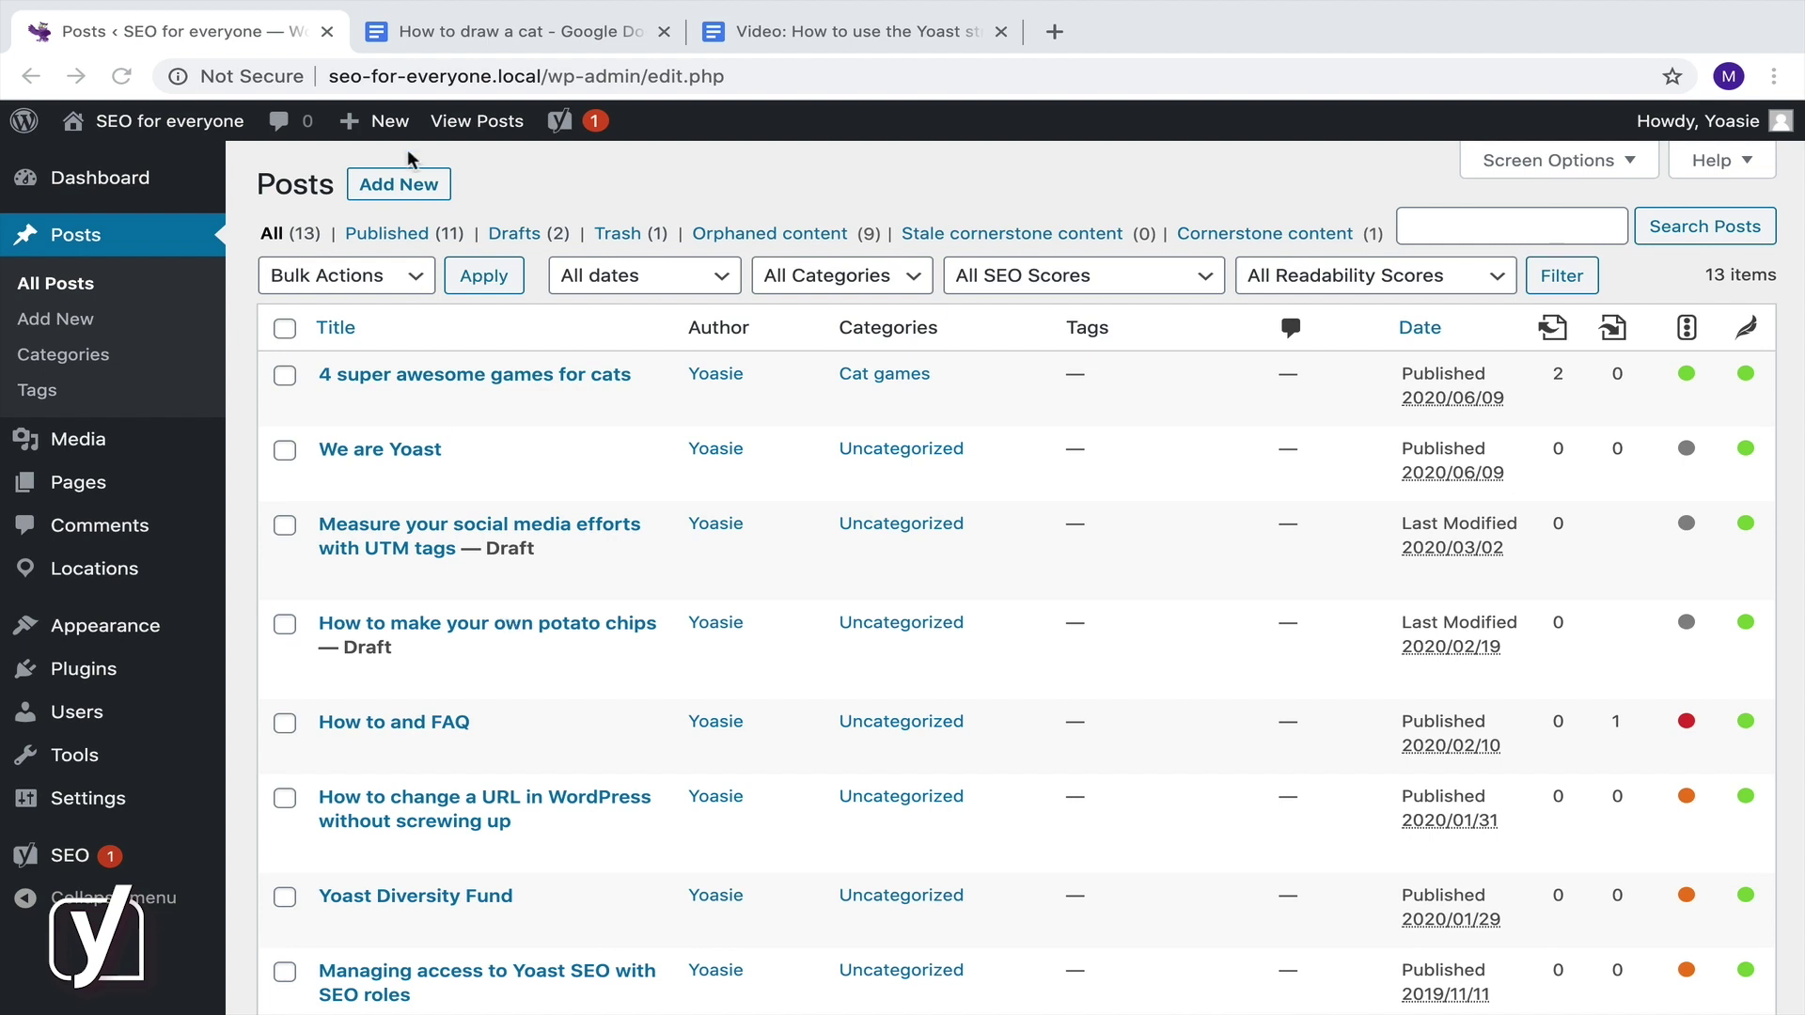
Step: Start a new post titled 'Drawing for beginners: how to draw a cat', copied from the doc heading
{"action": "left_click", "coordinate": [468, 186]}
{"action": "left_click", "coordinate": [438, 188]}
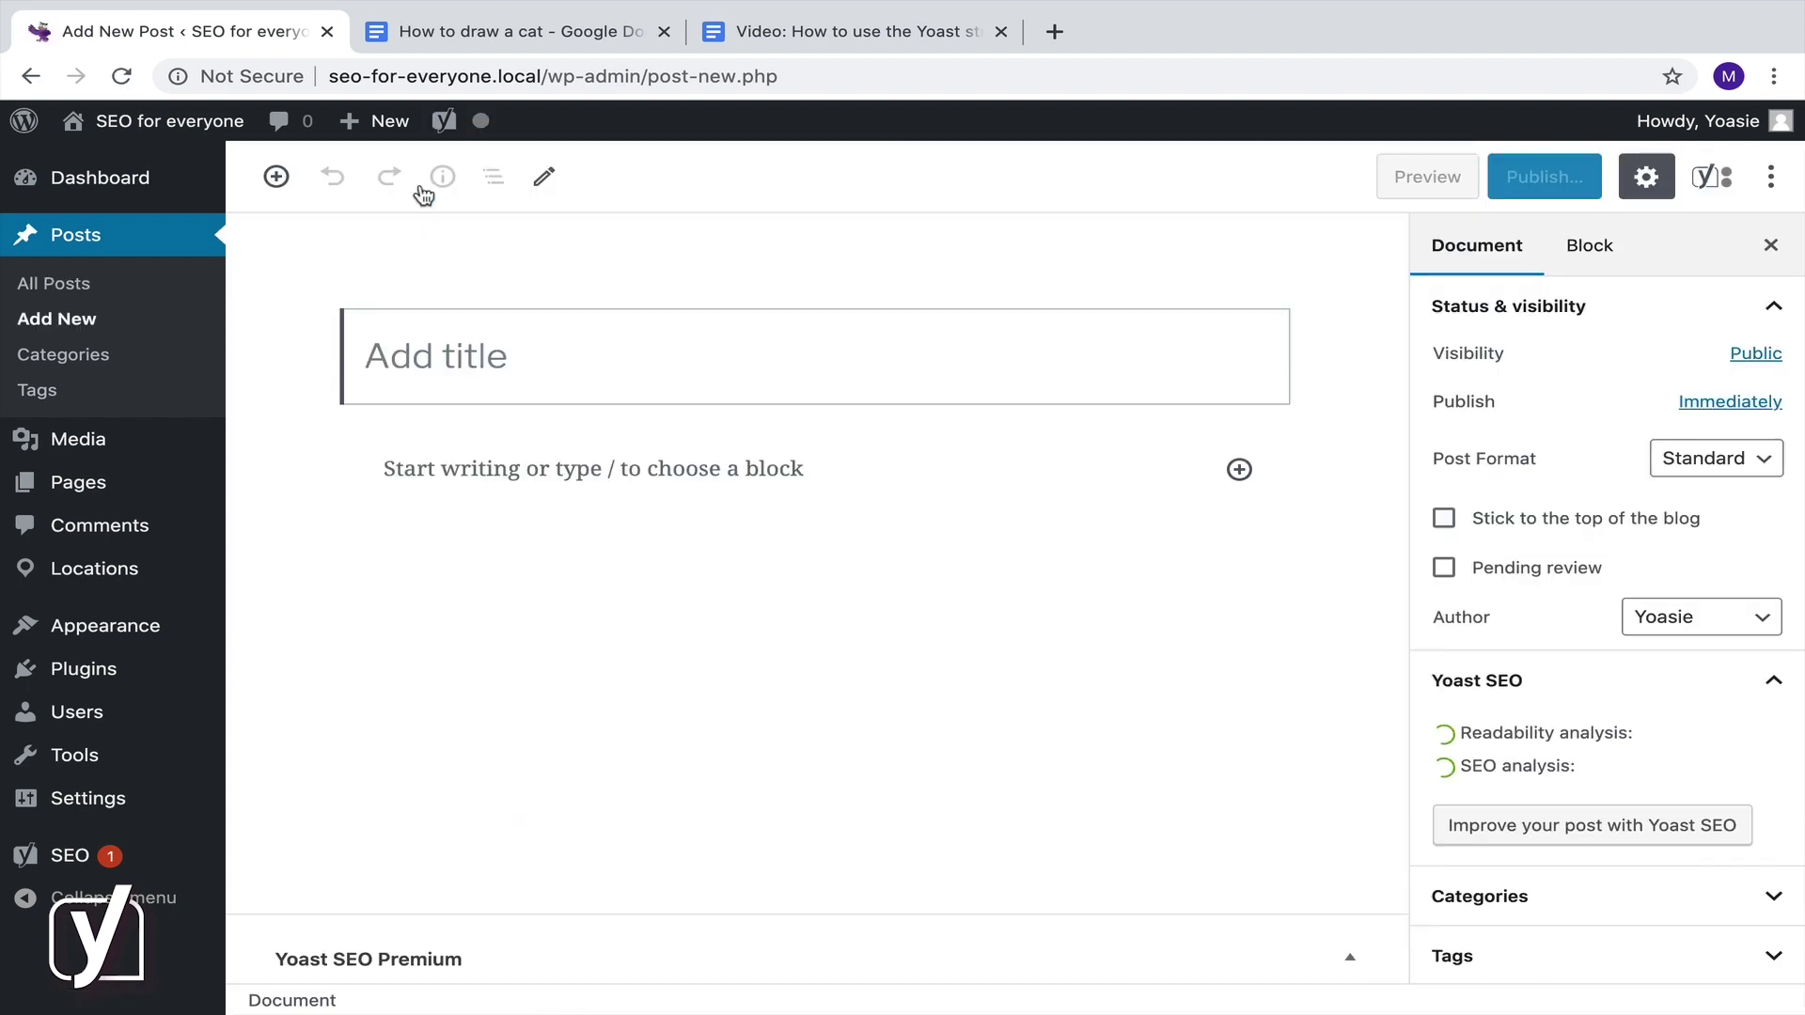
{"action": "left_click", "coordinate": [430, 33]}
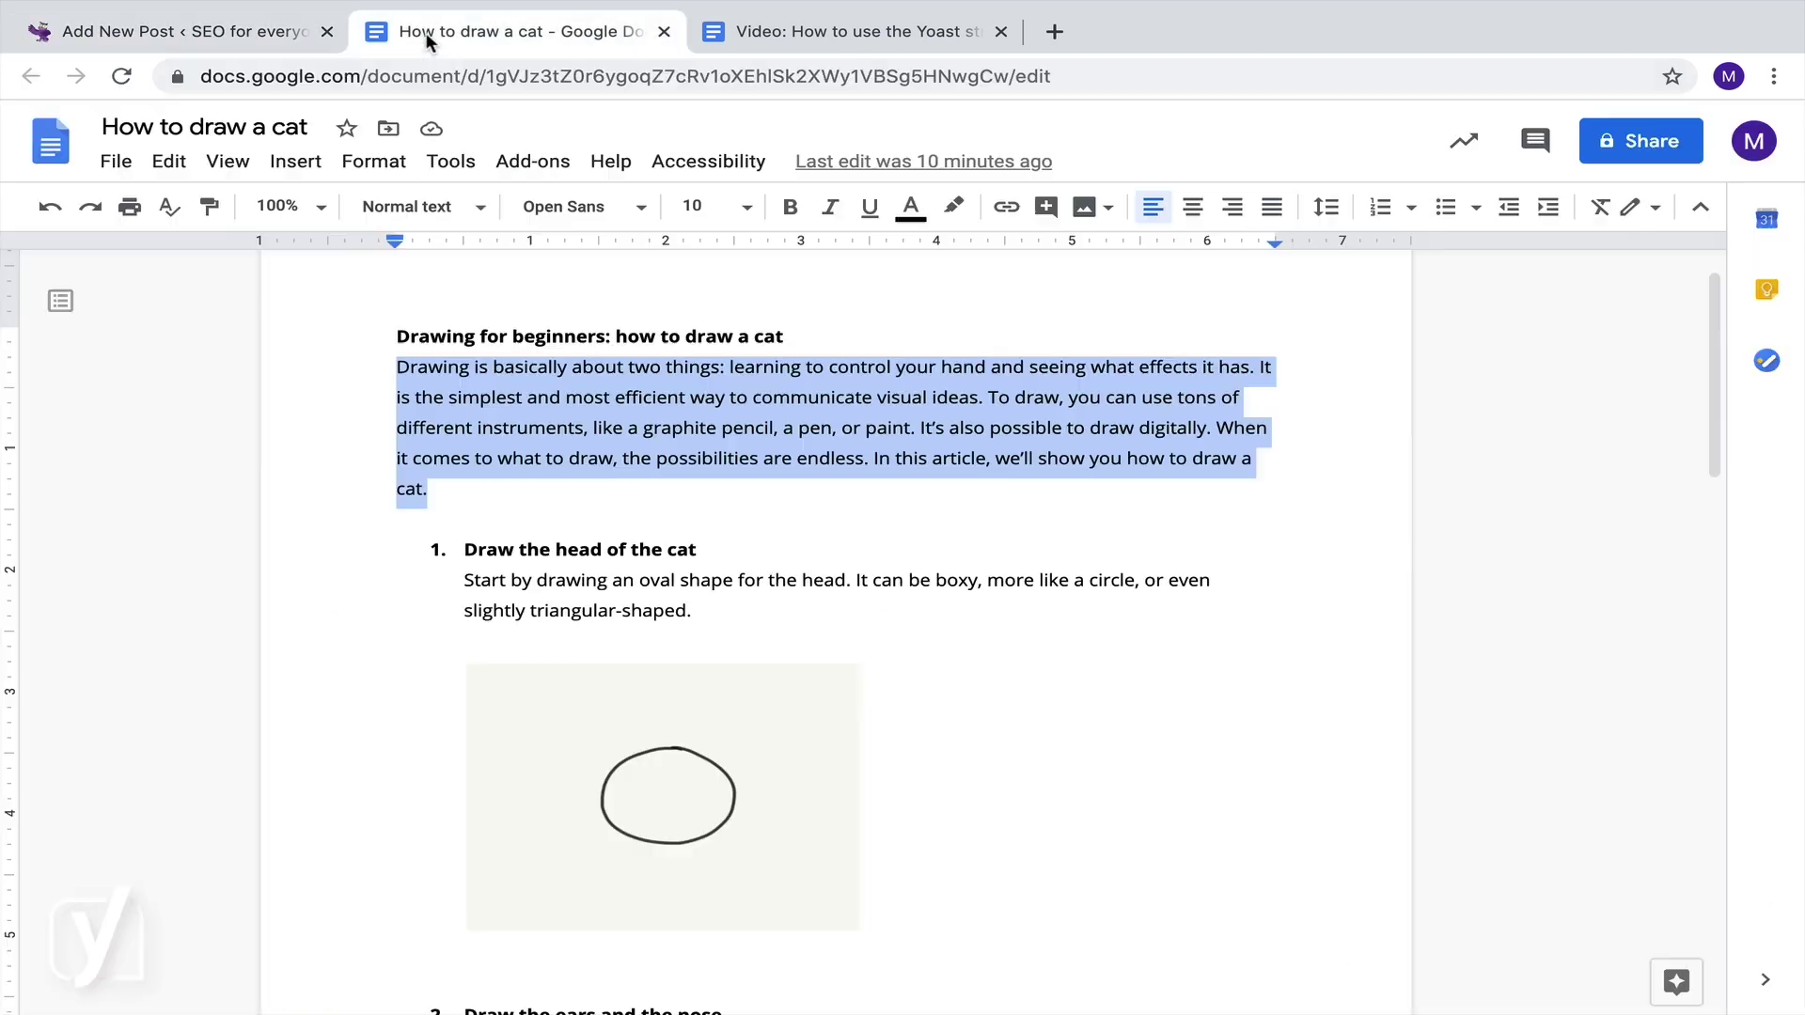
{"action": "triple_click", "coordinate": [504, 336]}
{"action": "key", "text": "ctrl+c"}
{"action": "left_click", "coordinate": [279, 35]}
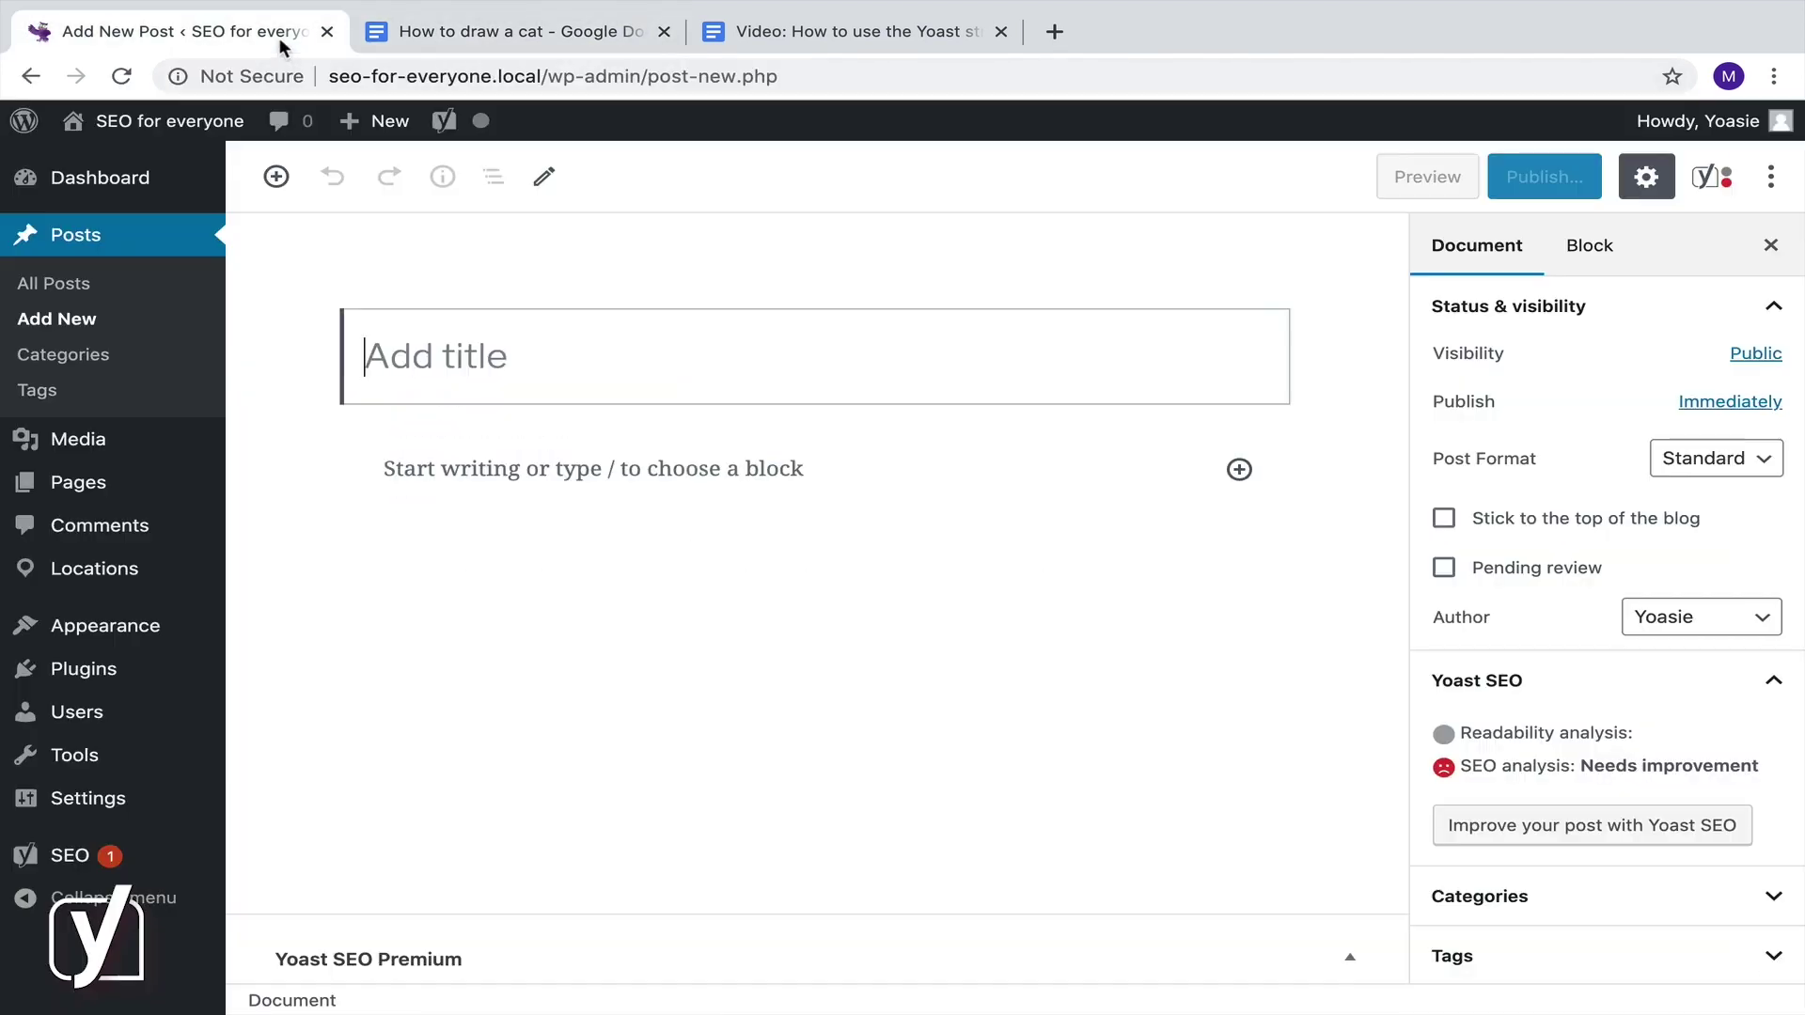
{"action": "key", "text": "ctrl+v"}
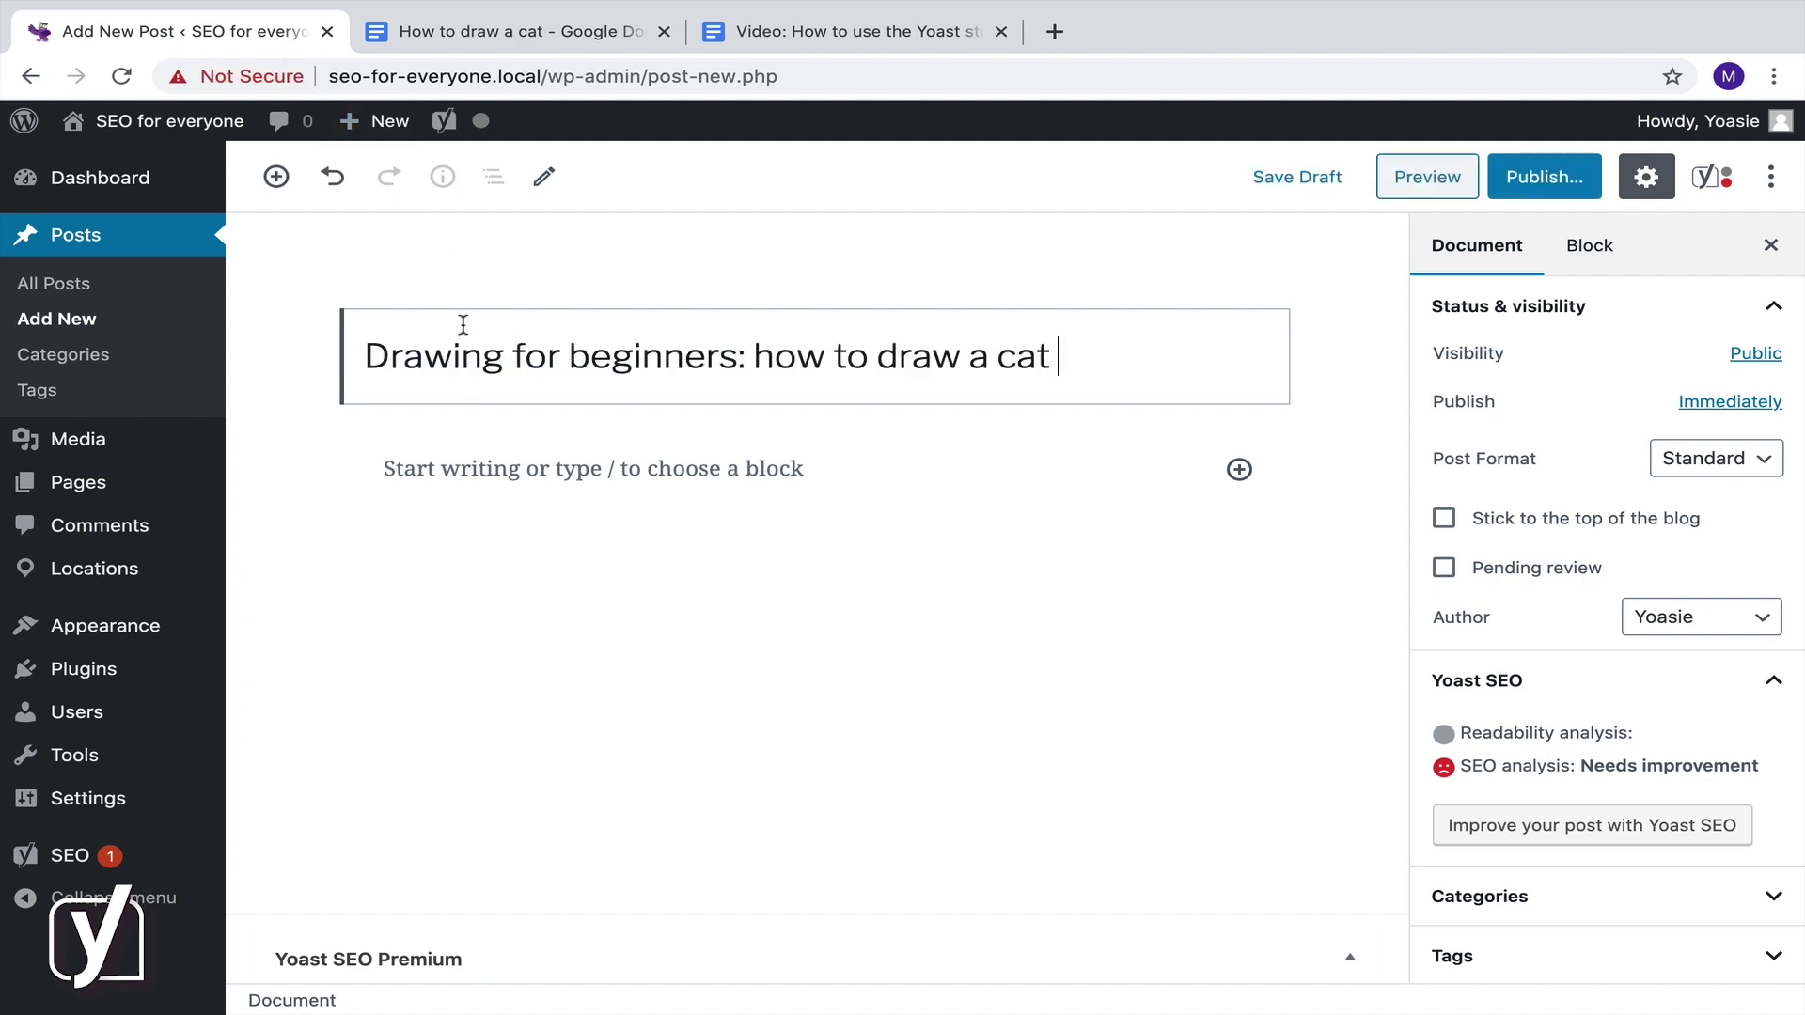
Step: Copy the doc's introduction paragraph into the post's first paragraph block
{"action": "left_click", "coordinate": [463, 473]}
{"action": "left_click", "coordinate": [459, 28]}
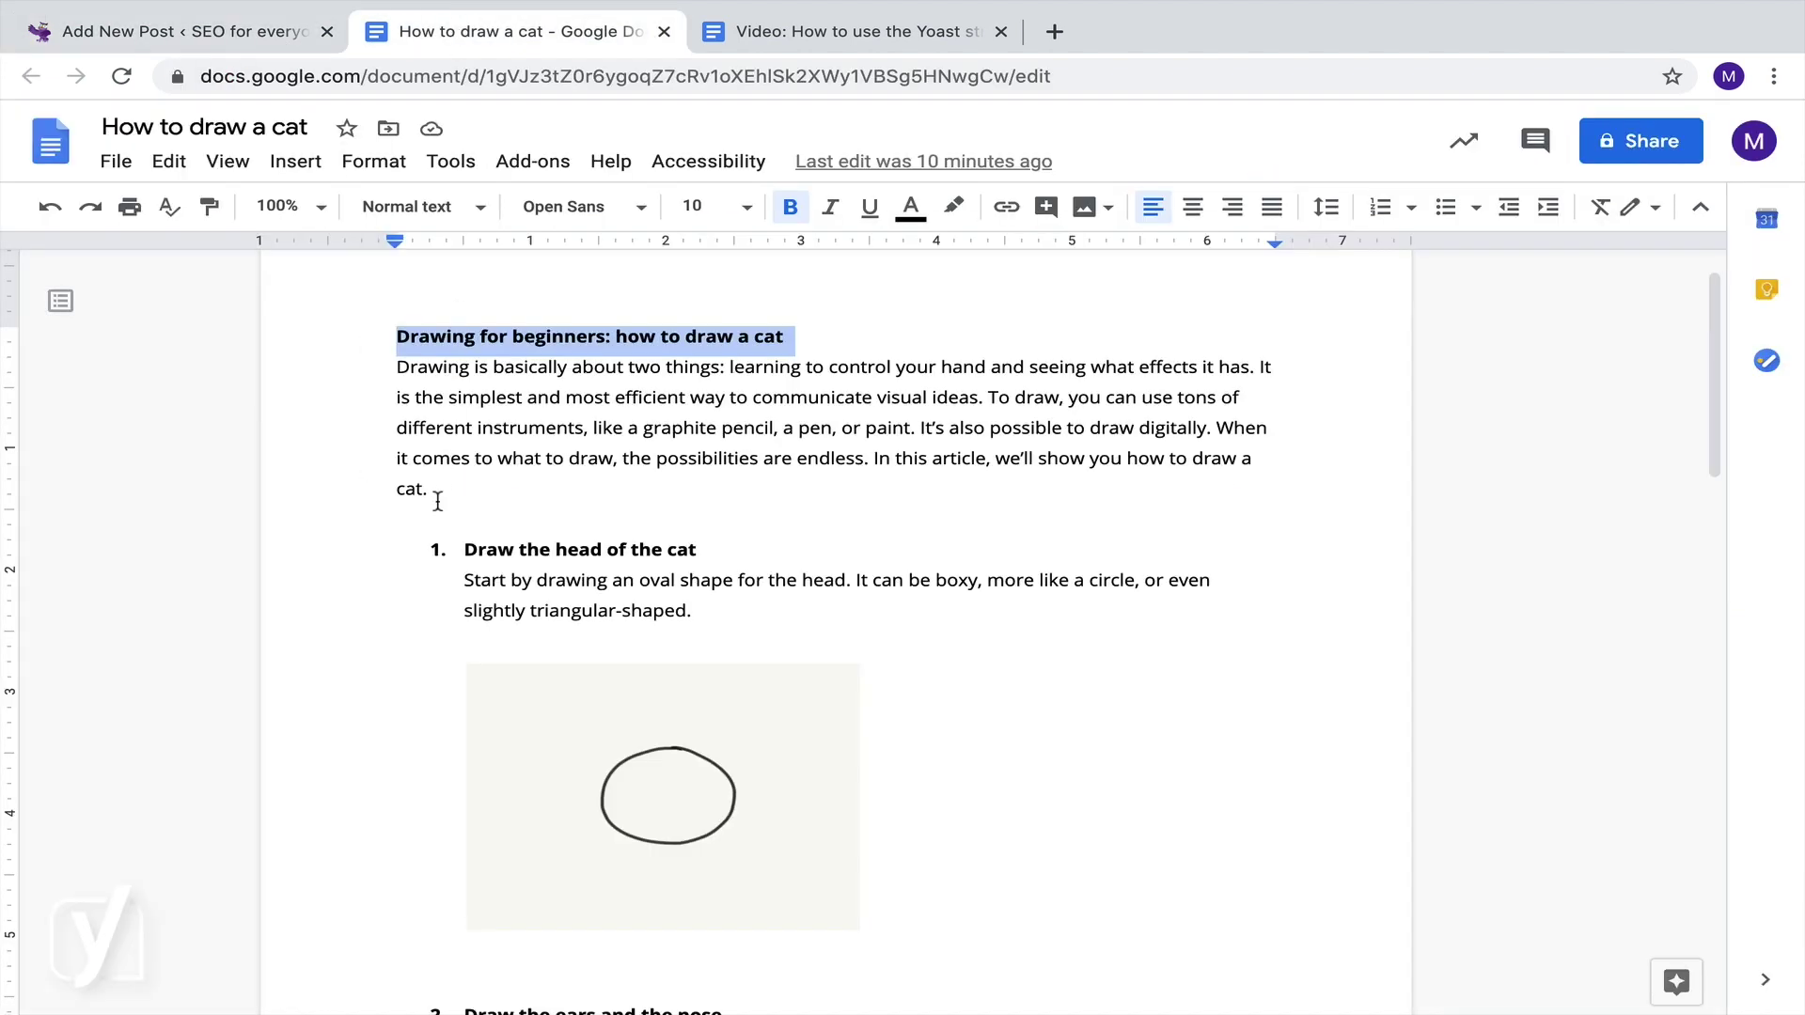
{"action": "left_click_drag", "start_coordinate": [430, 490], "coordinate": [395, 367]}
{"action": "key", "text": "ctrl+c"}
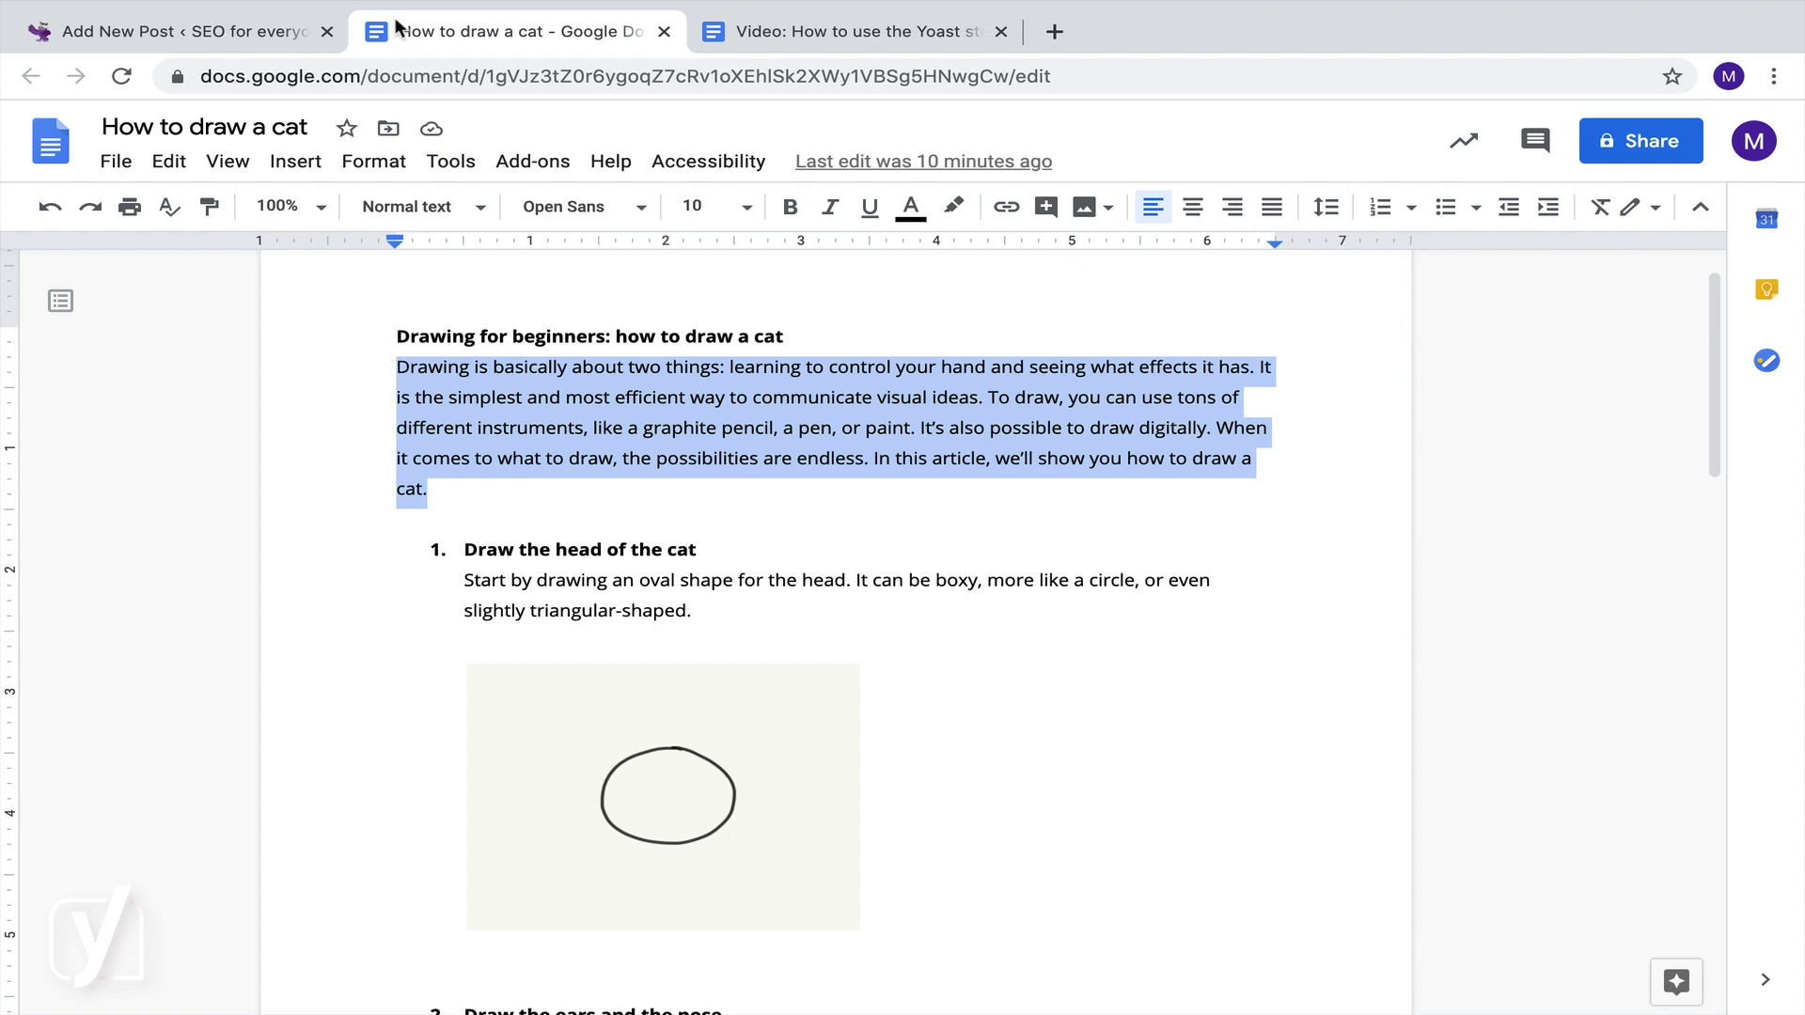
{"action": "left_click", "coordinate": [277, 31]}
{"action": "key", "text": "ctrl+v"}
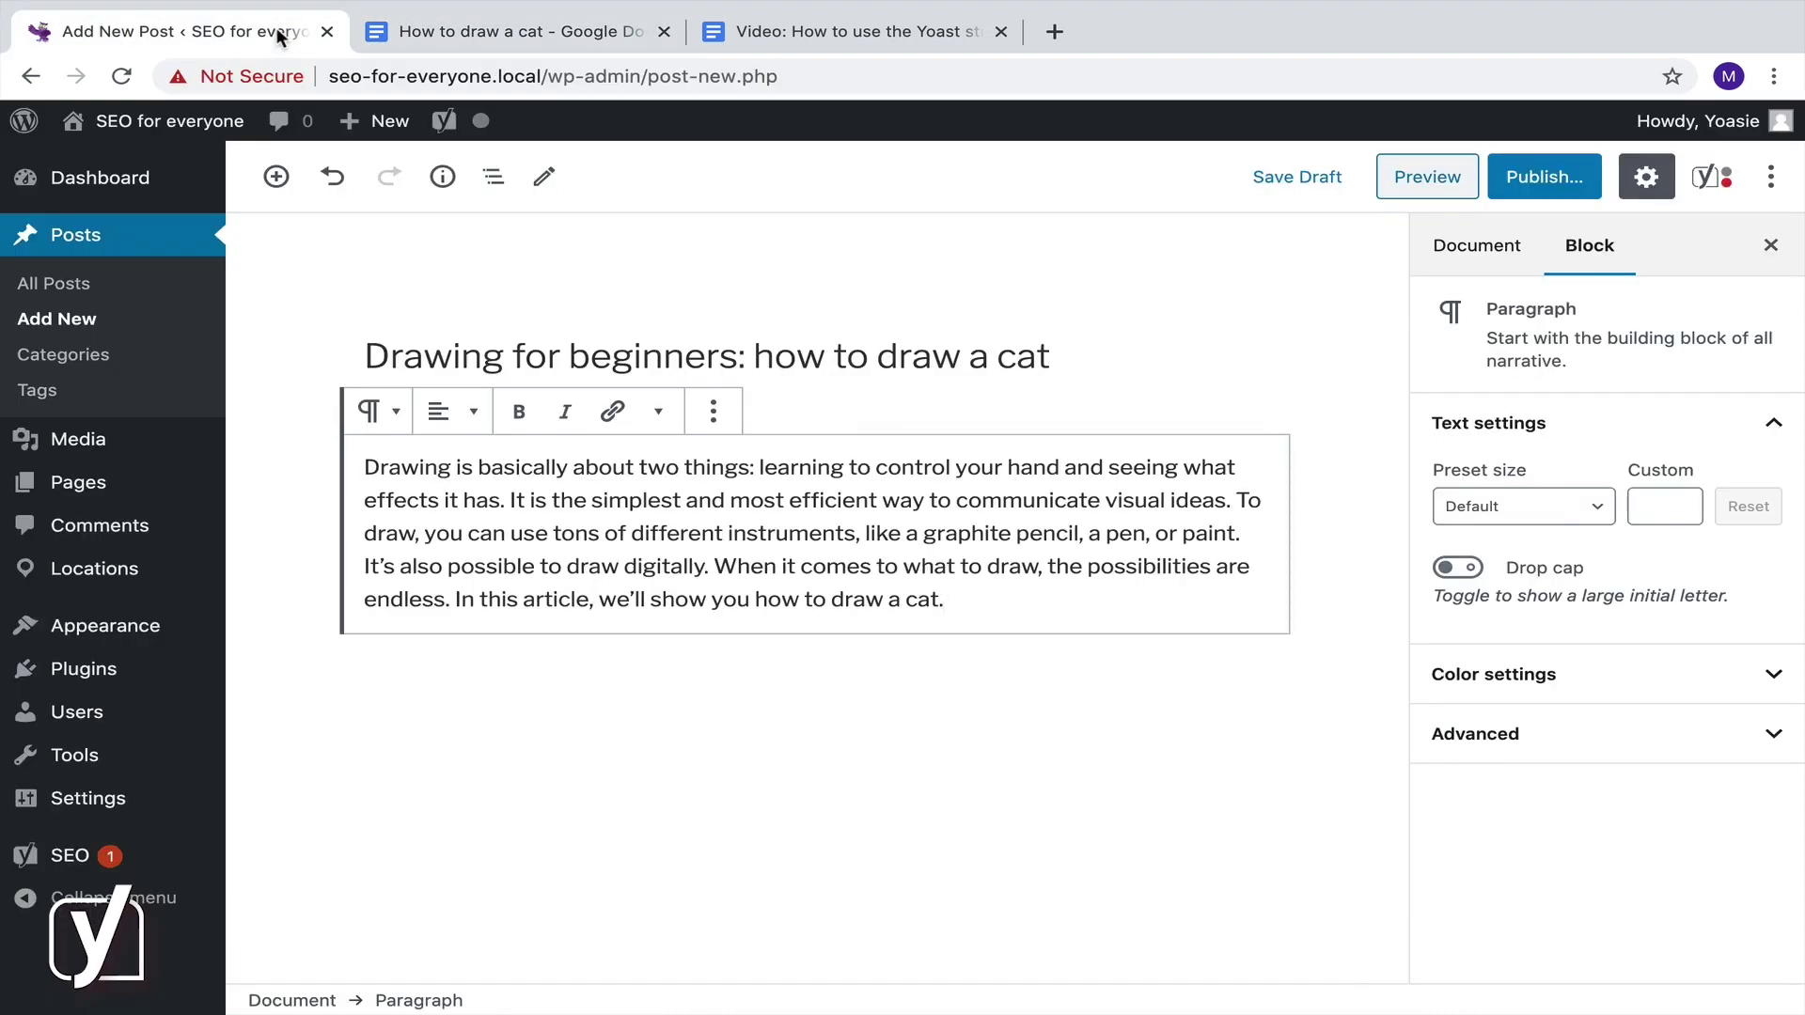
Step: Insert a How-to block from Yoast Structured Data Blocks below the introduction
{"action": "key", "text": "Return"}
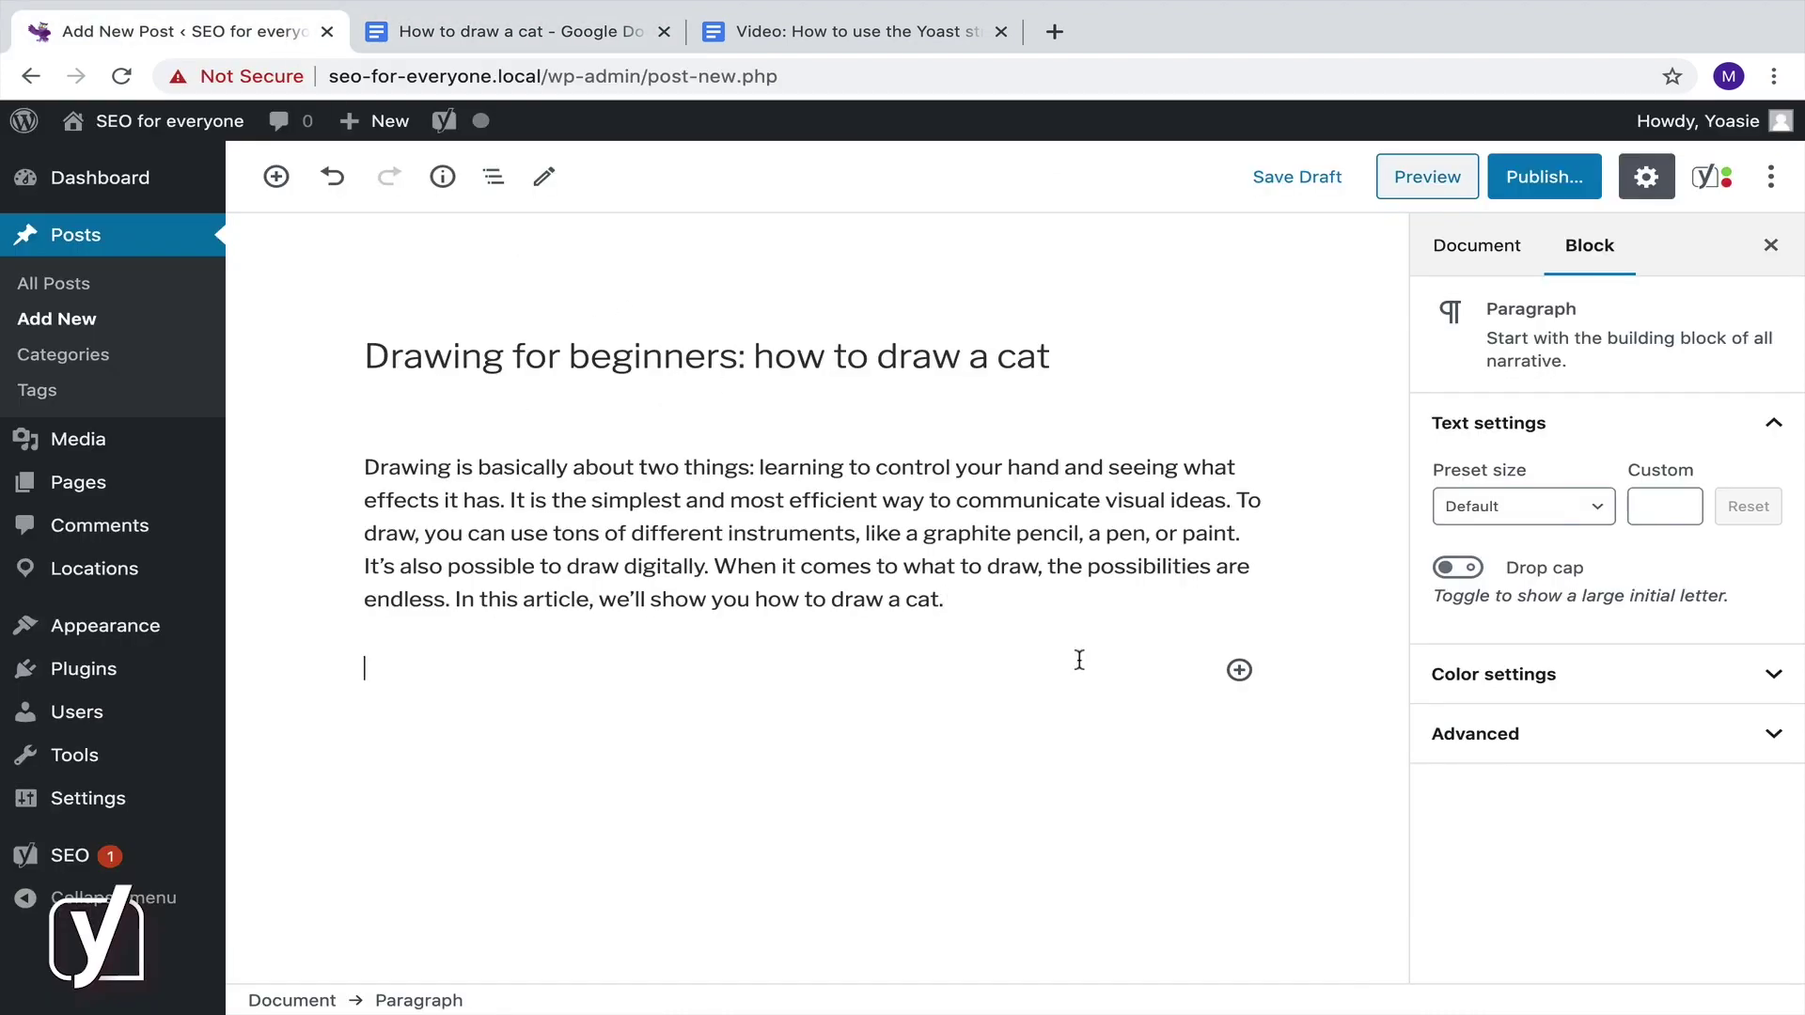
{"action": "left_click", "coordinate": [1239, 670]}
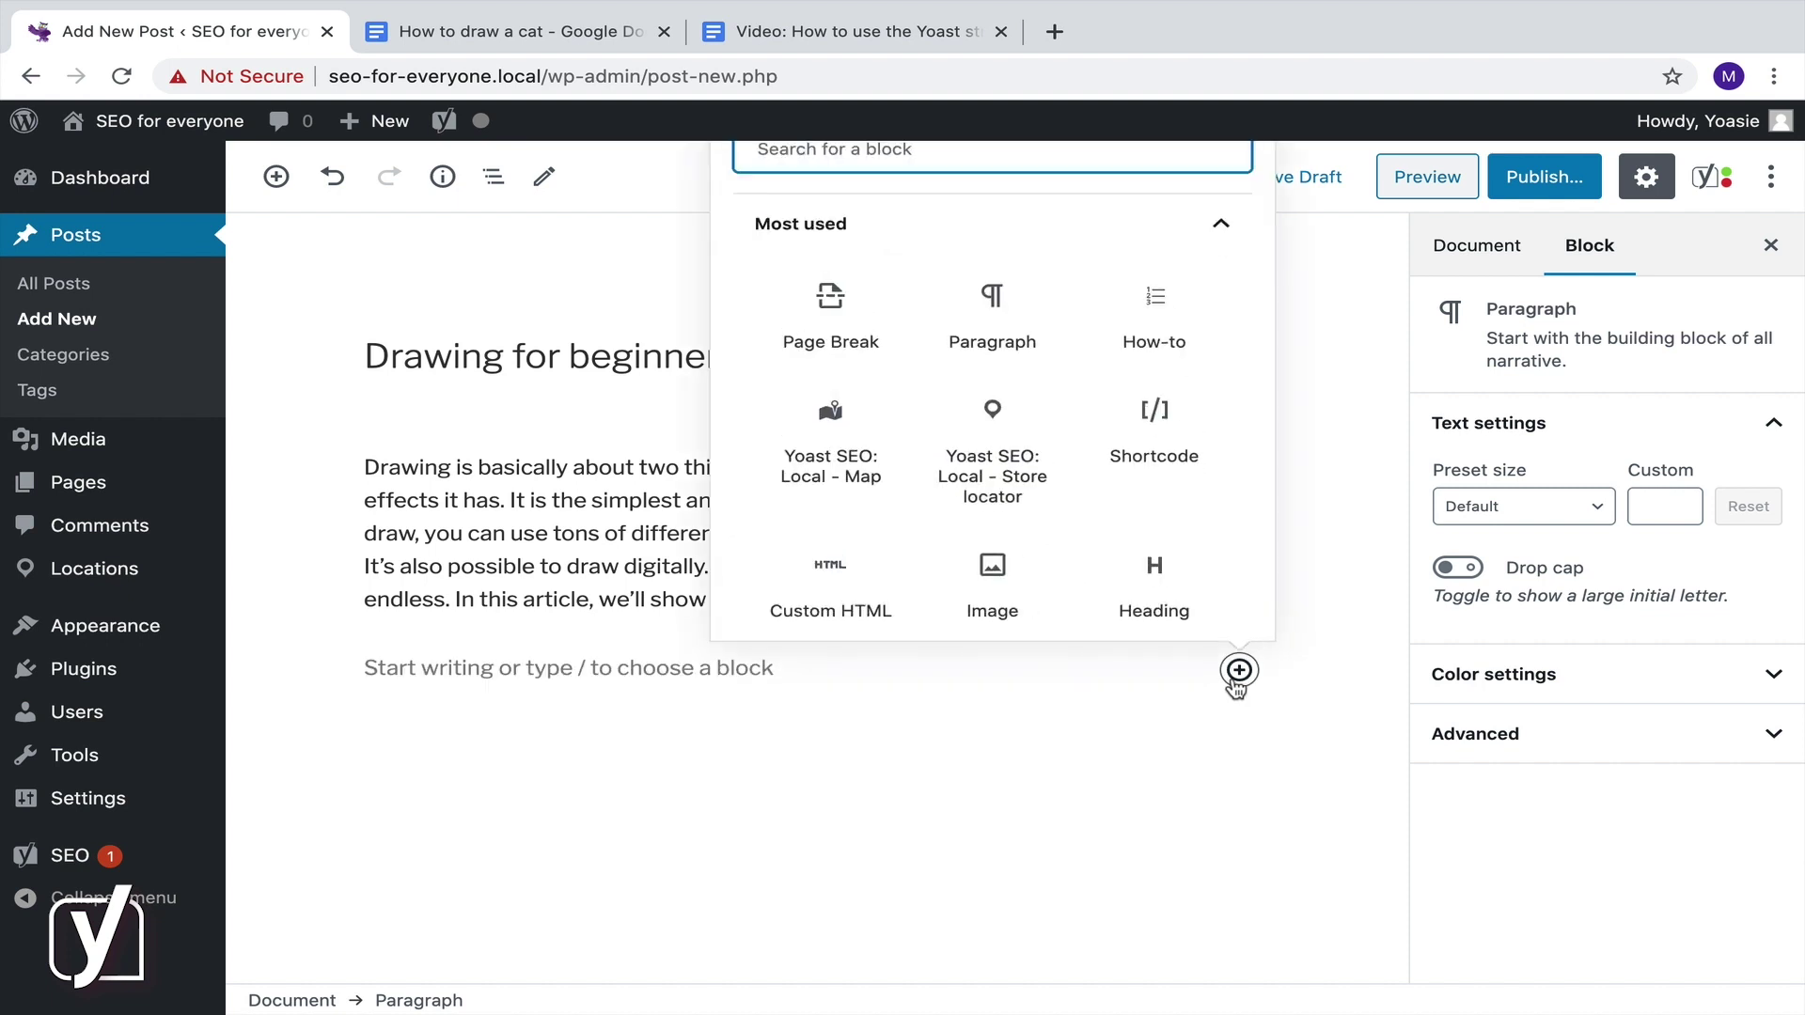
{"action": "left_click", "coordinate": [1226, 226]}
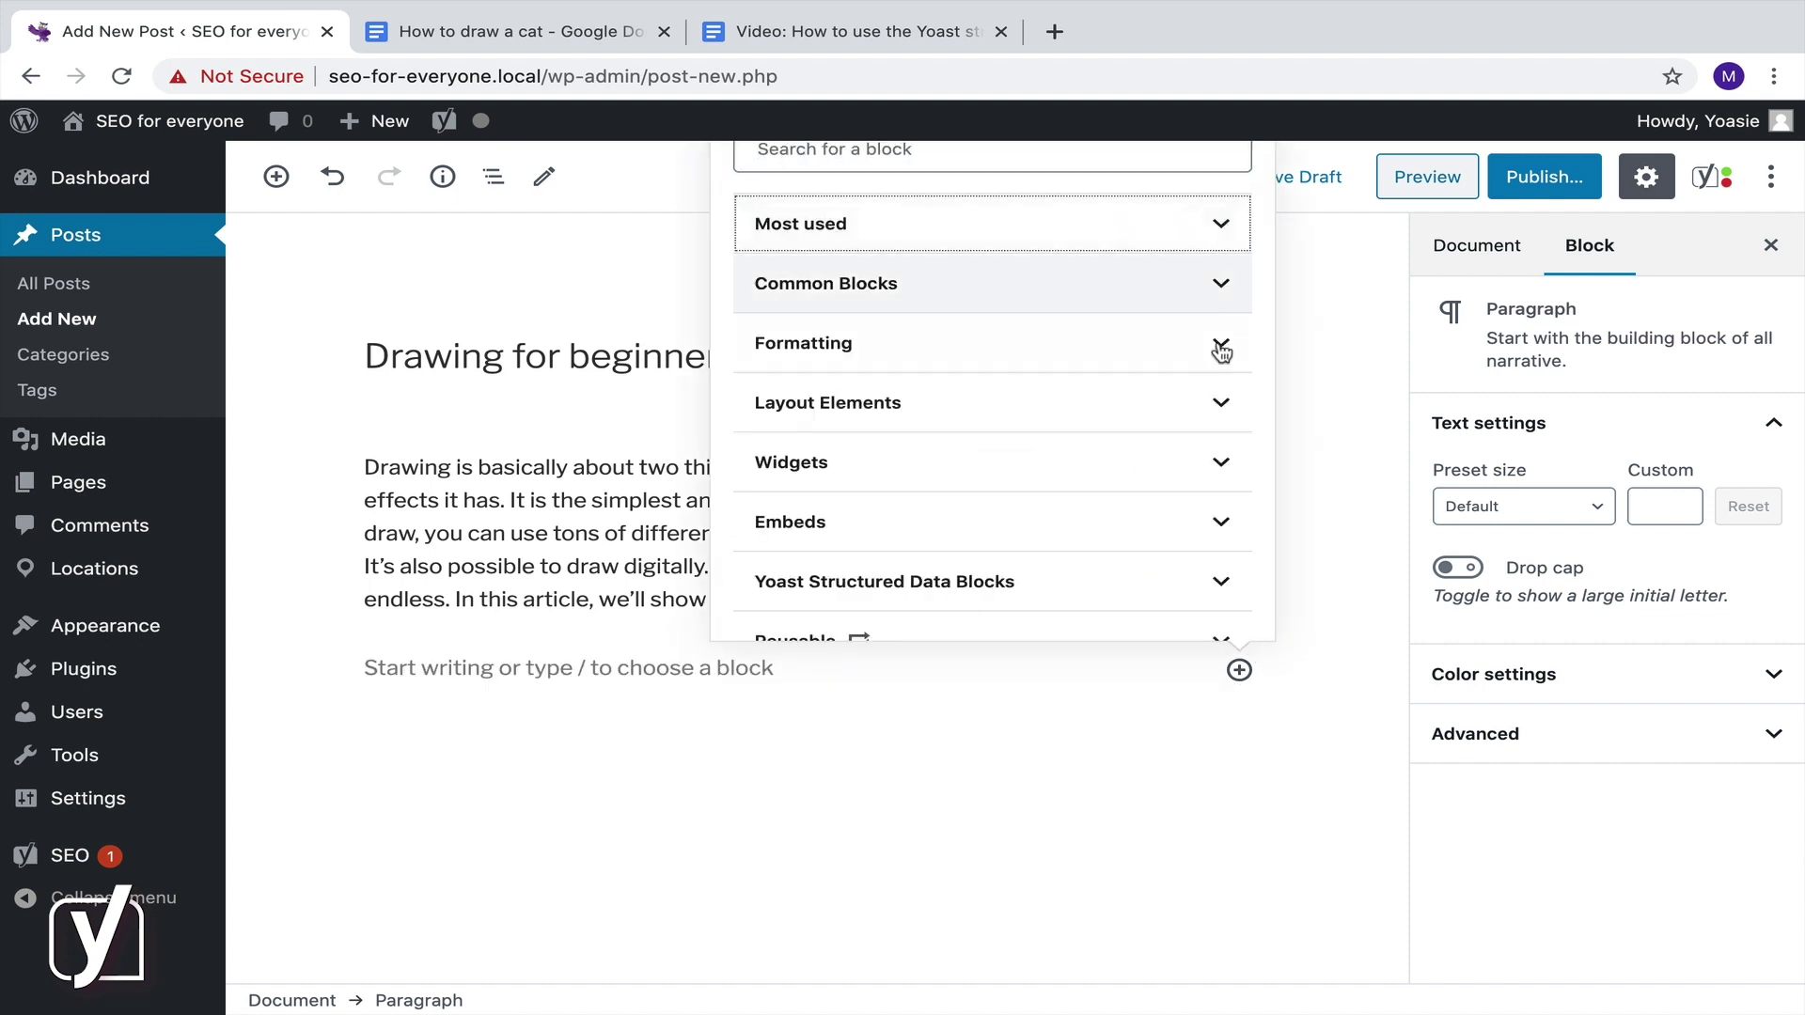
{"action": "left_click", "coordinate": [1224, 581]}
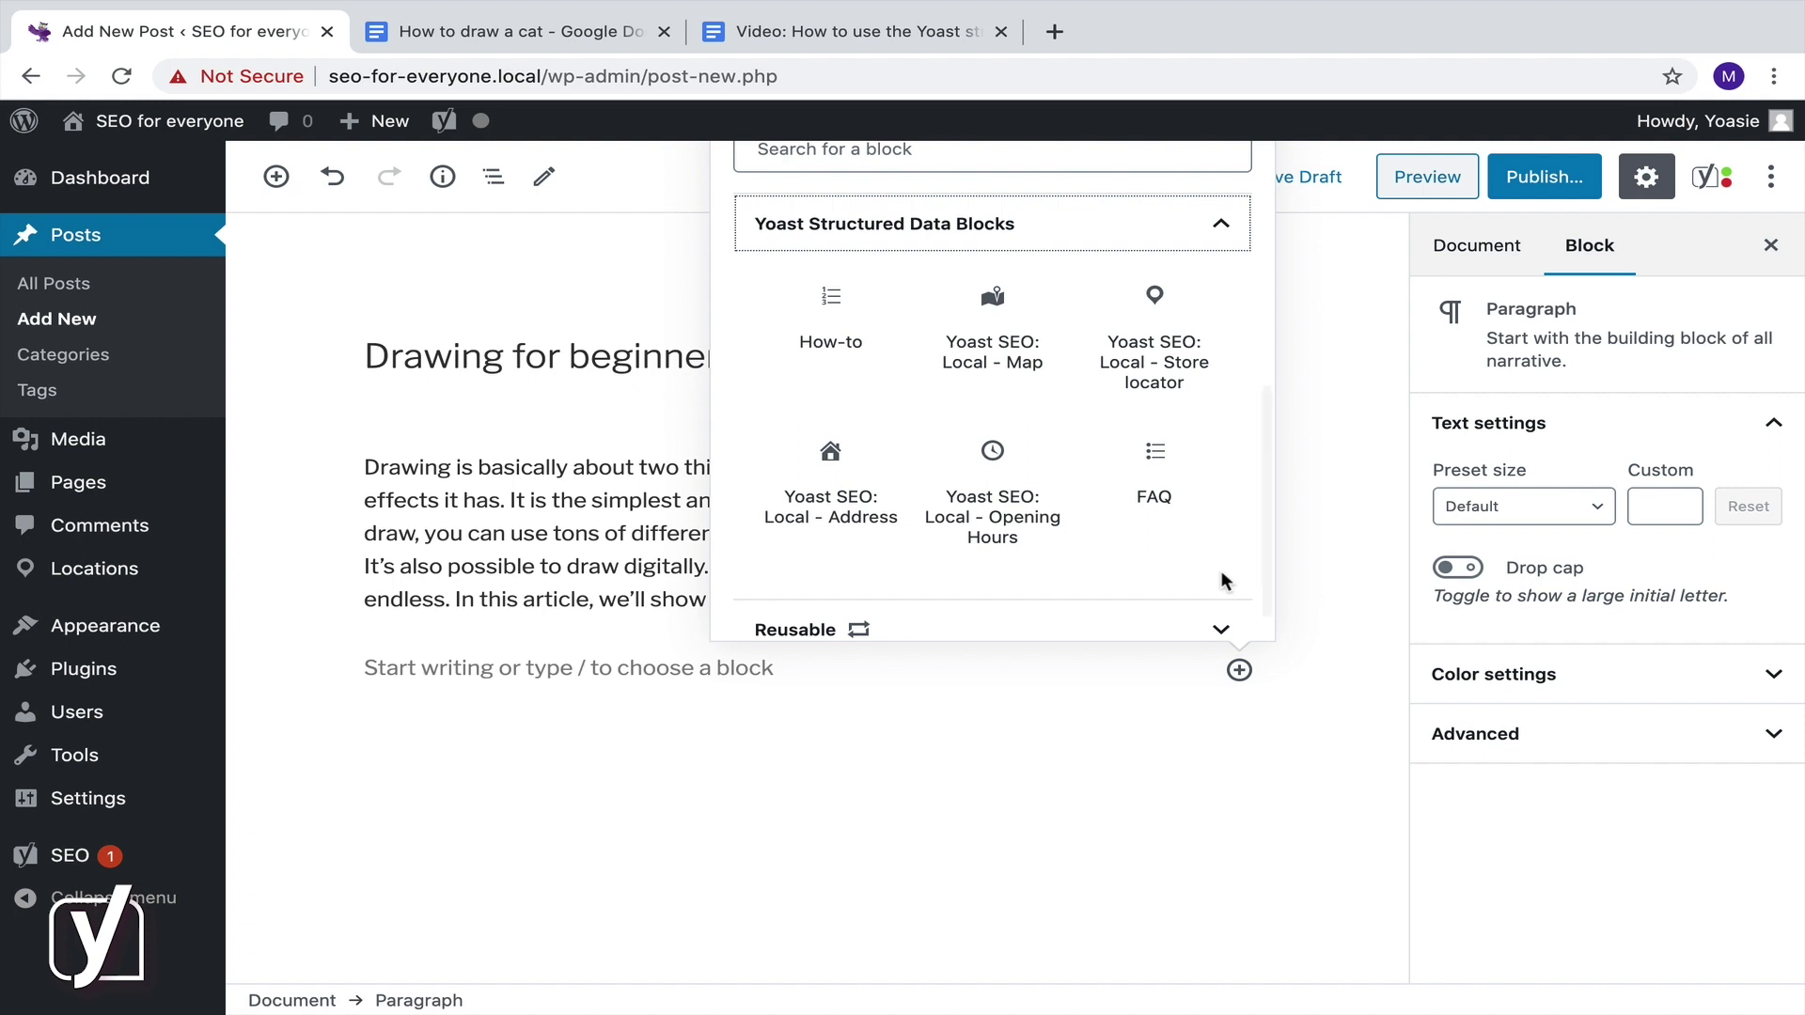
{"action": "left_click", "coordinate": [831, 315]}
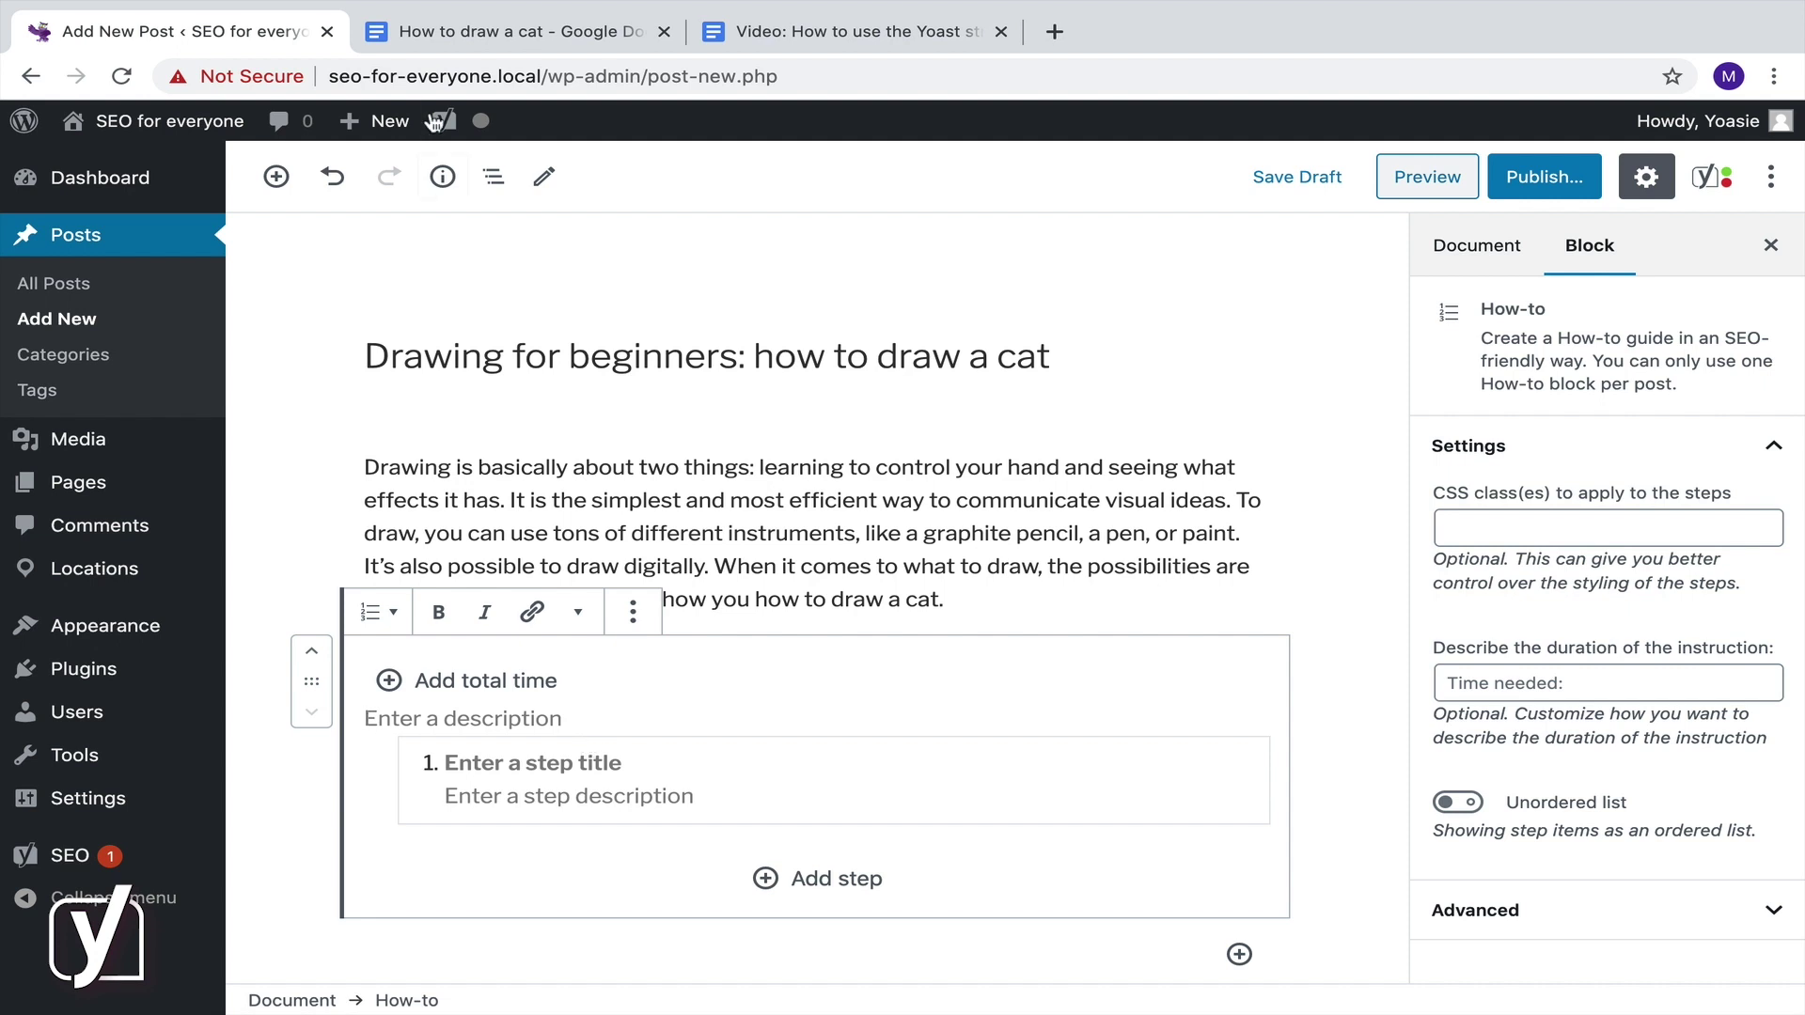
Step: Paste 'Draw the head of the cat' from the doc as step 1's title
{"action": "left_click", "coordinate": [454, 36]}
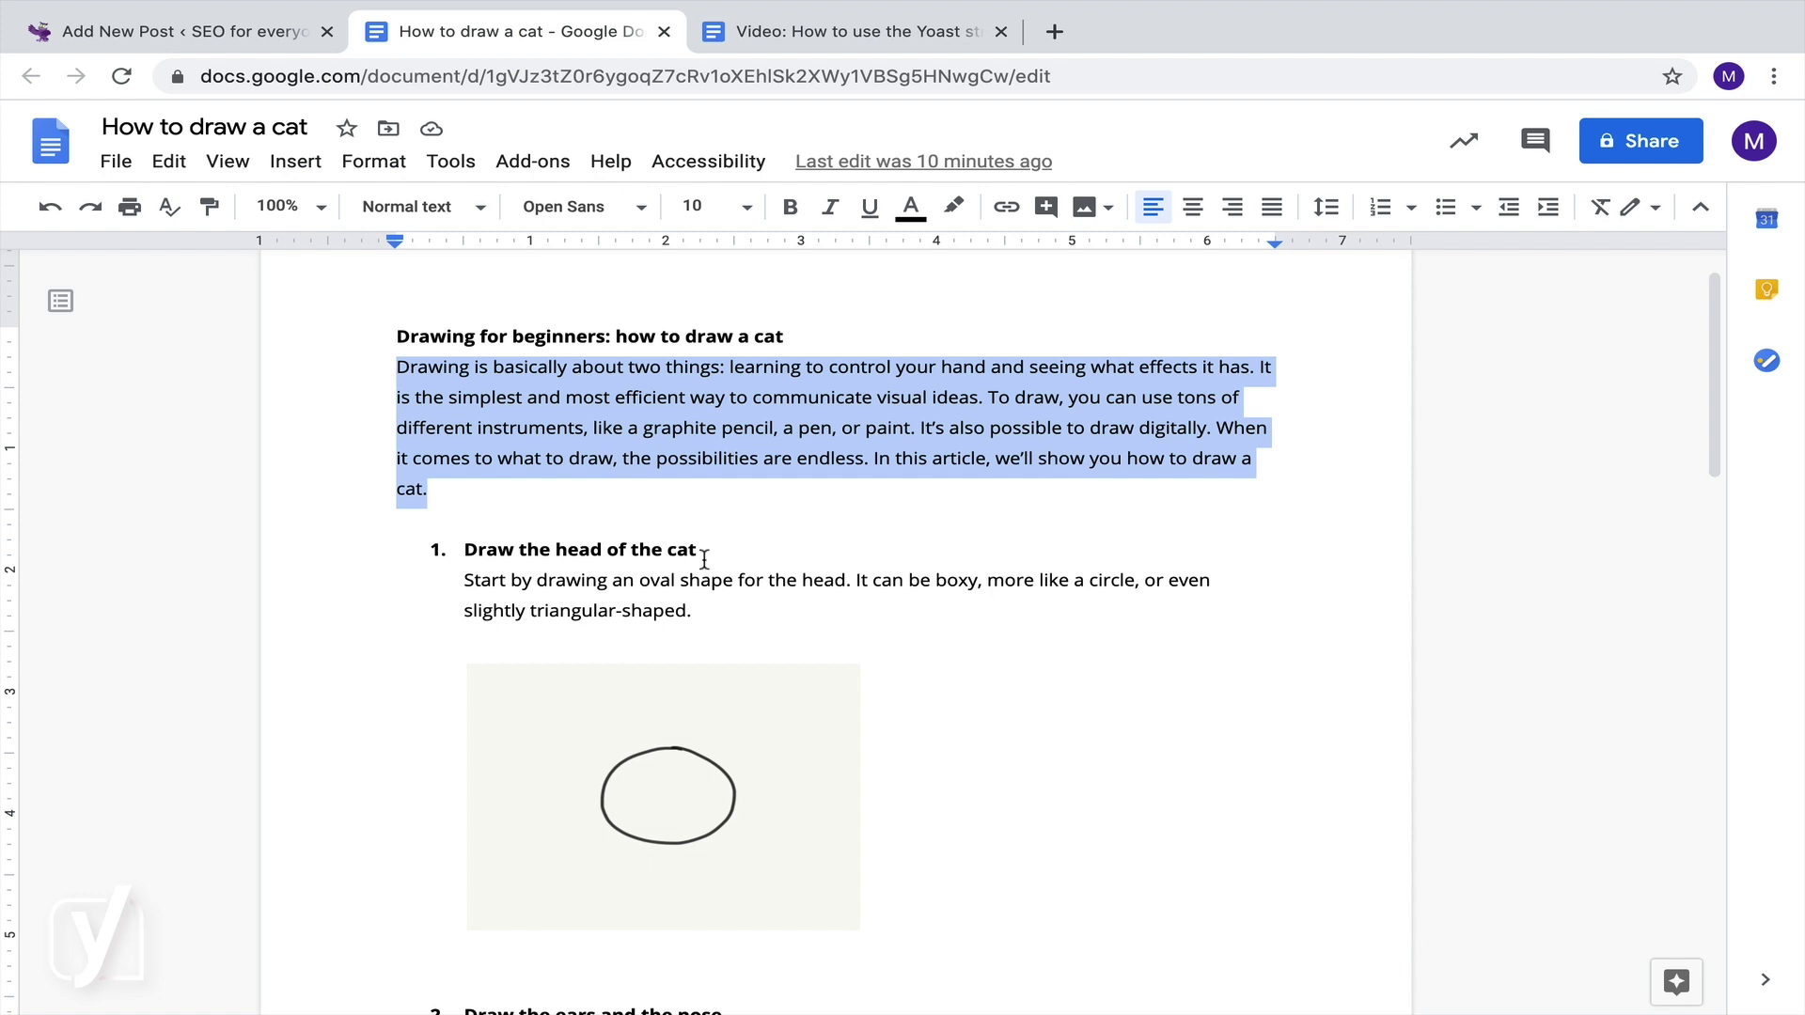
{"action": "left_click_drag", "start_coordinate": [701, 554], "coordinate": [463, 552]}
{"action": "key", "text": "ctrl+c"}
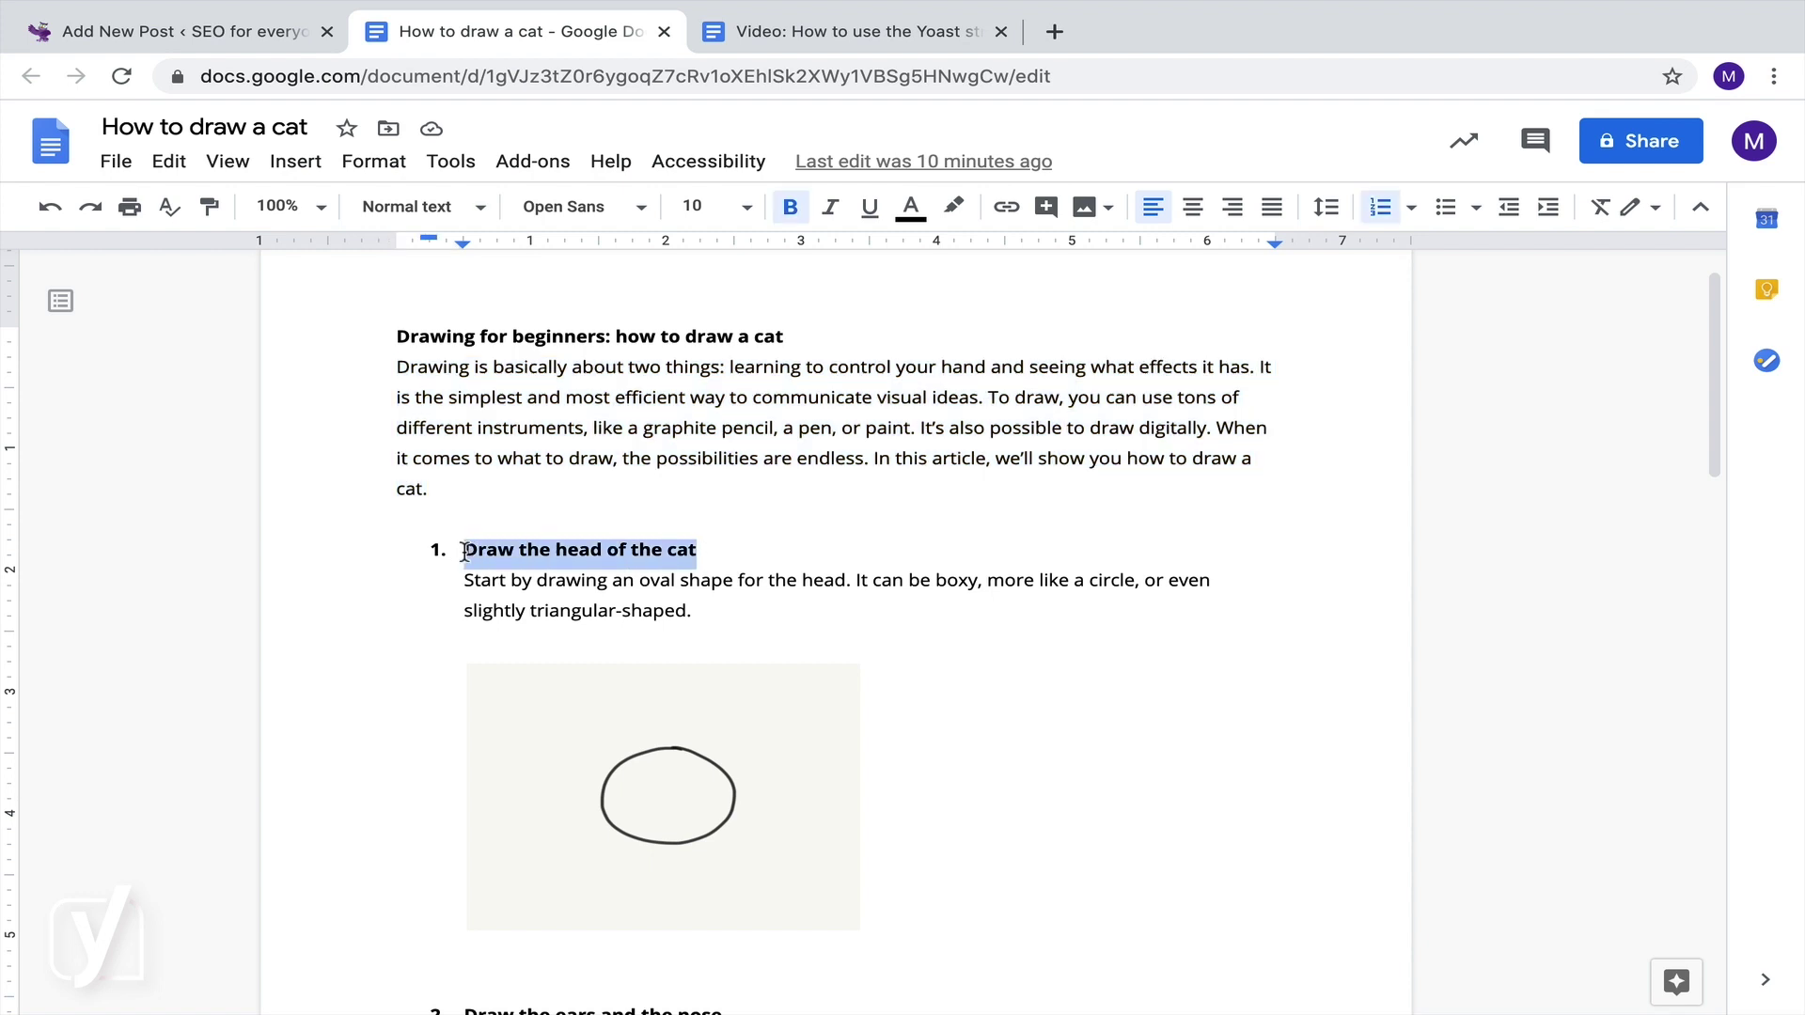
{"action": "left_click", "coordinate": [241, 37]}
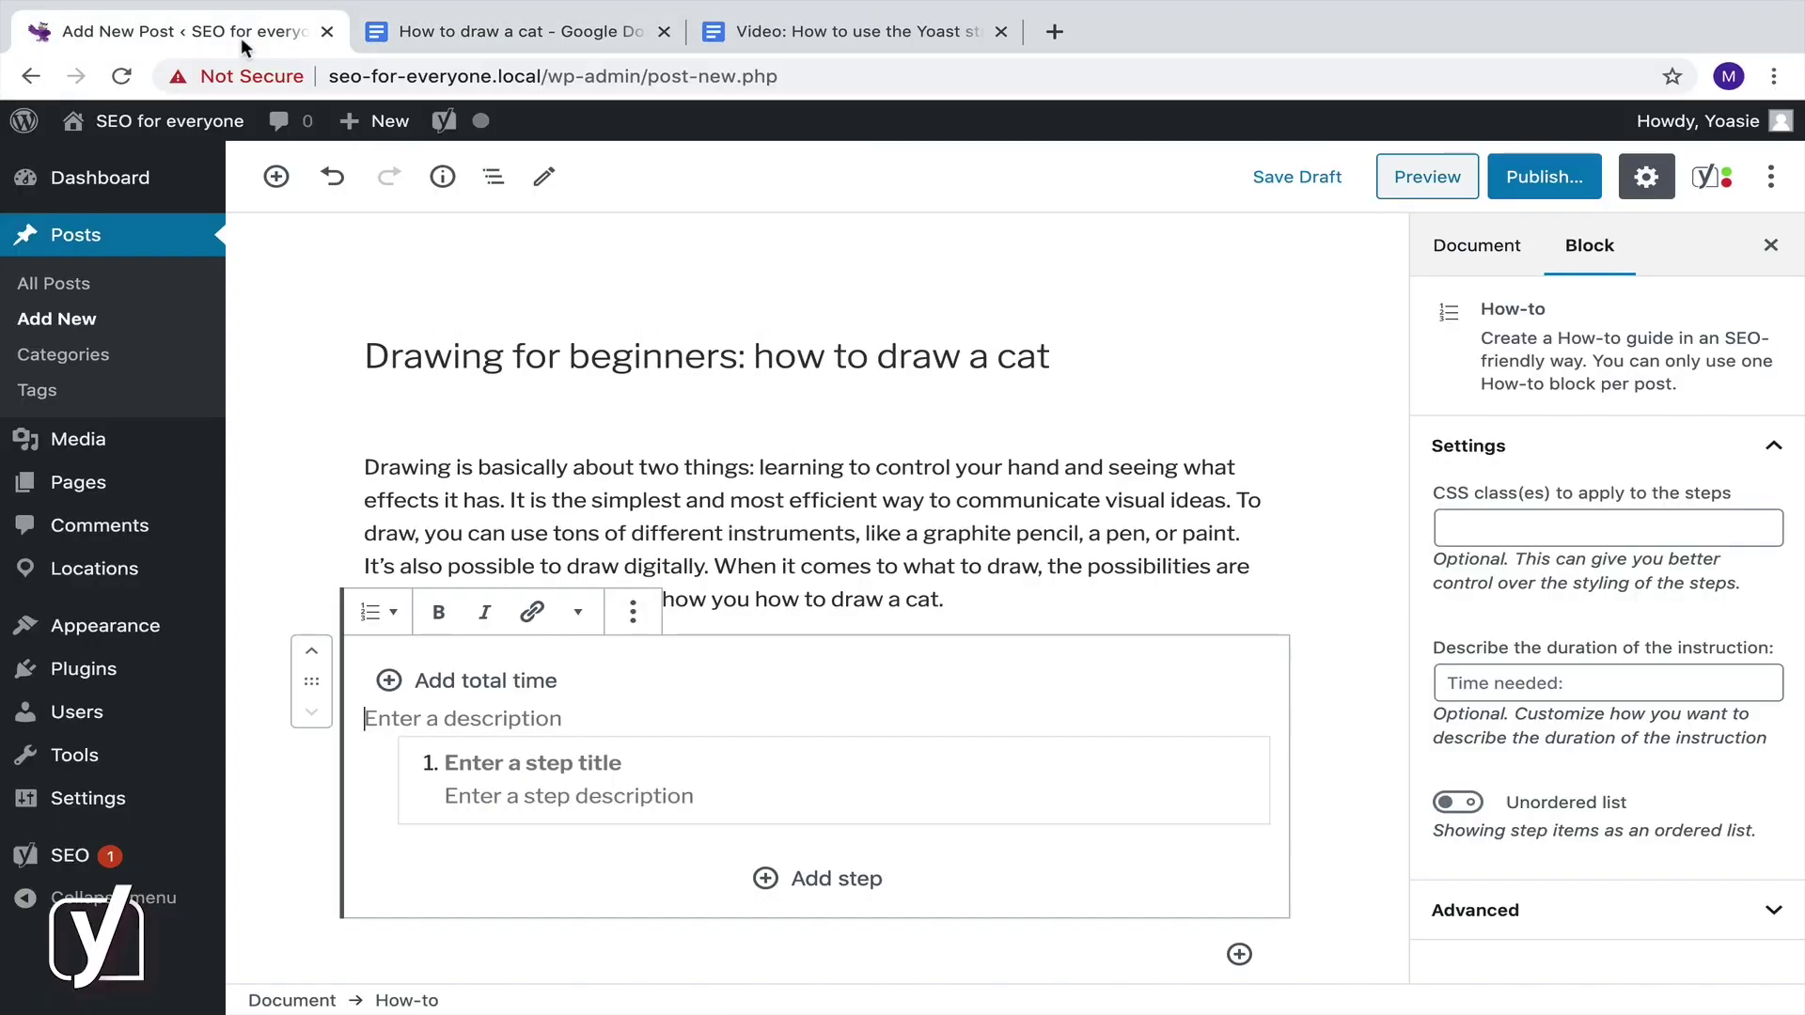
{"action": "left_click", "coordinate": [566, 765]}
{"action": "key", "text": "ctrl+v"}
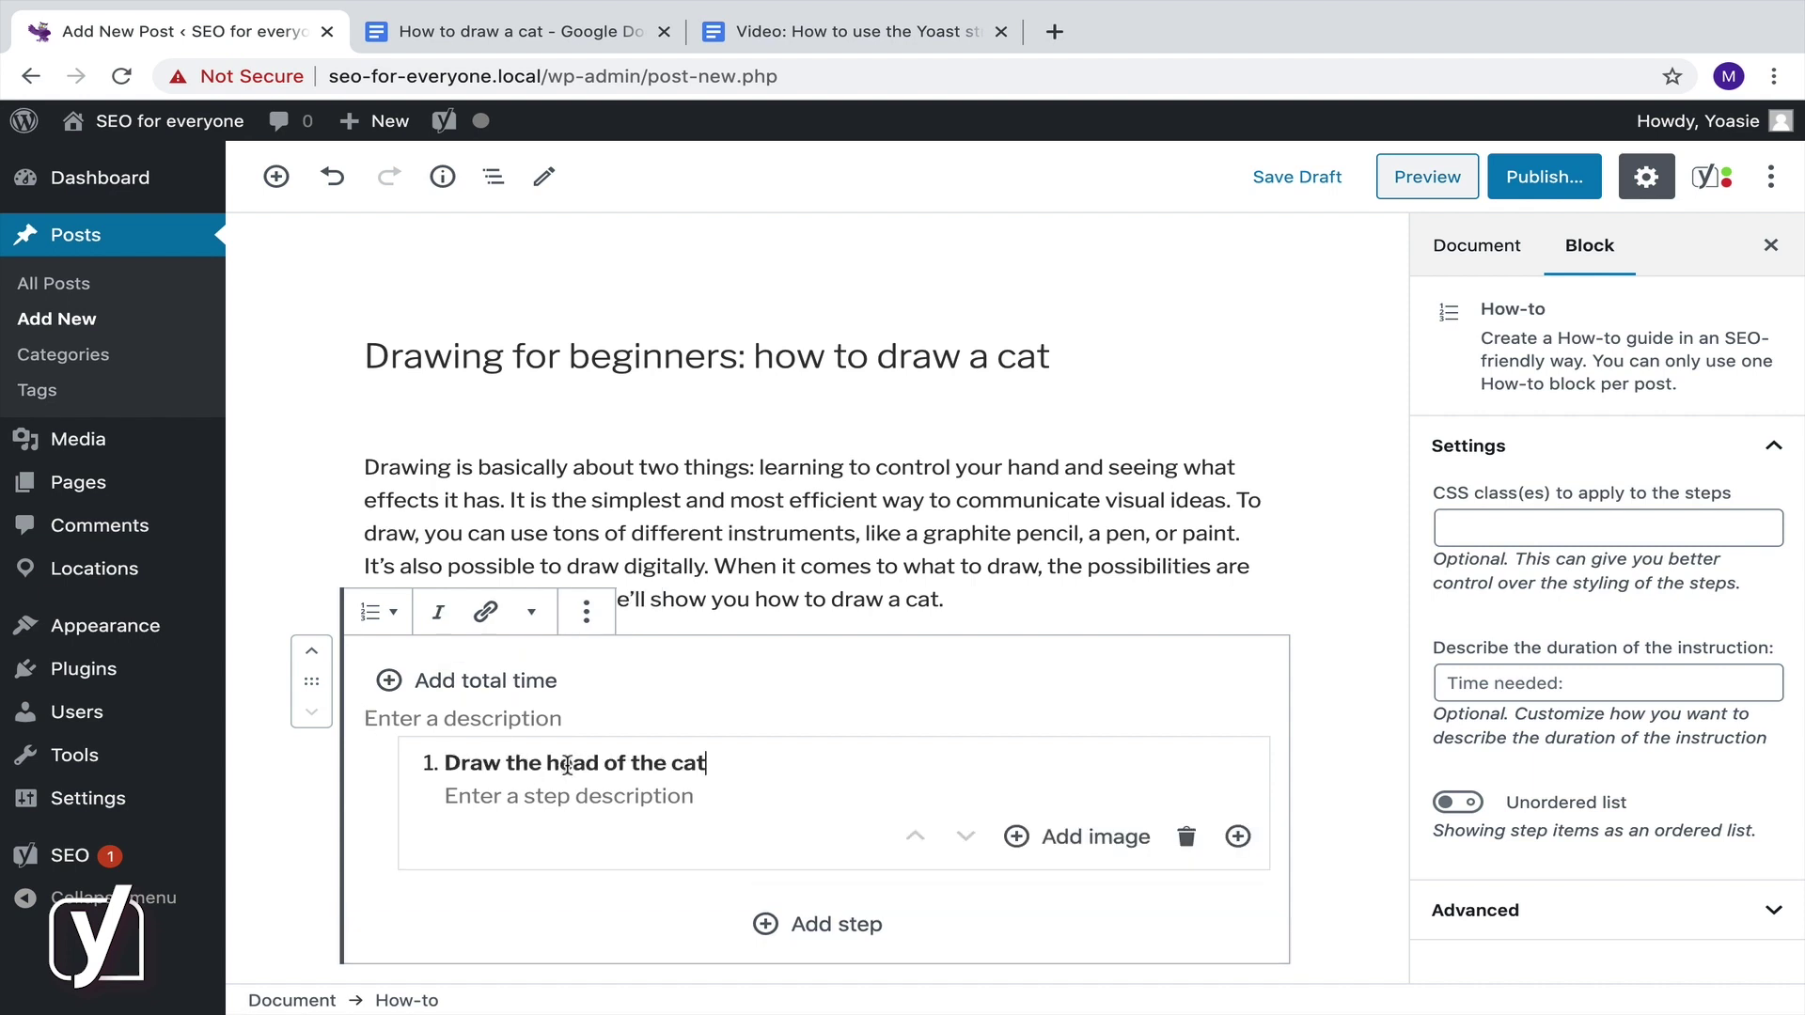
Step: Paste the oval-head paragraph from the doc as step 1's description
{"action": "left_click", "coordinate": [599, 789]}
{"action": "left_click", "coordinate": [555, 31]}
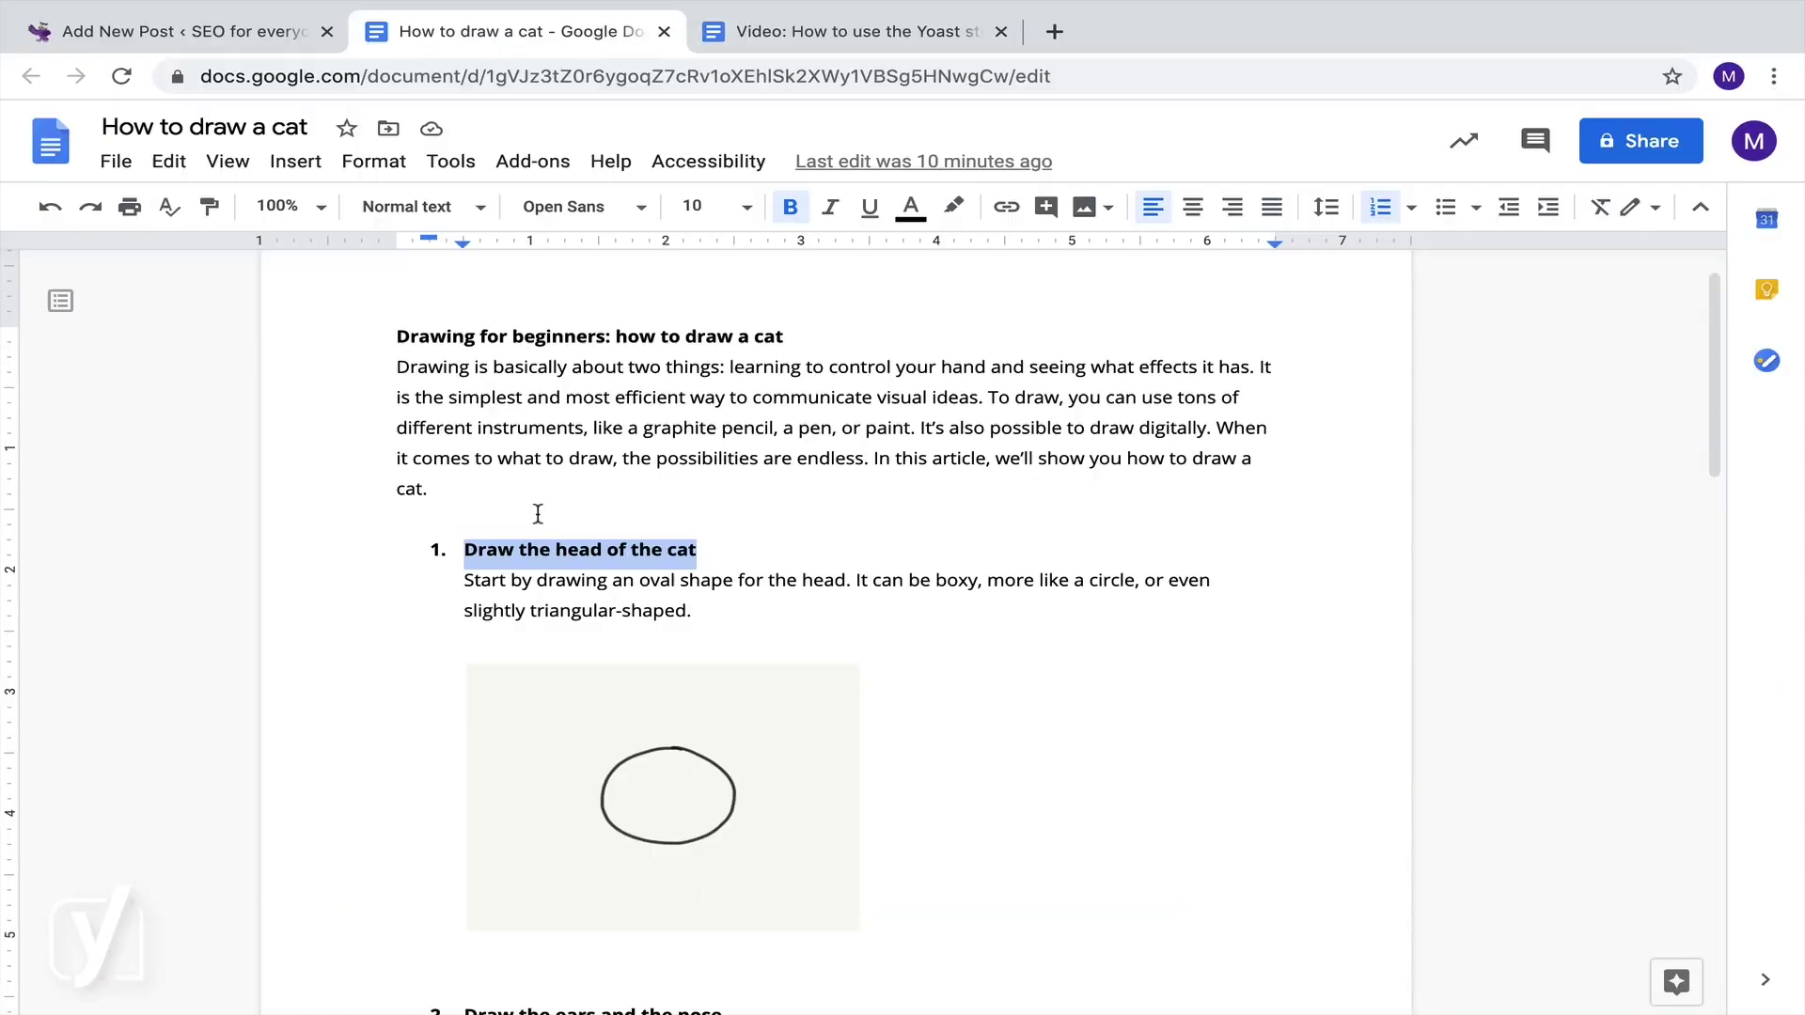
{"action": "left_click_drag", "start_coordinate": [698, 616], "coordinate": [467, 580]}
{"action": "key", "text": "ctrl+c"}
{"action": "left_click", "coordinate": [273, 38]}
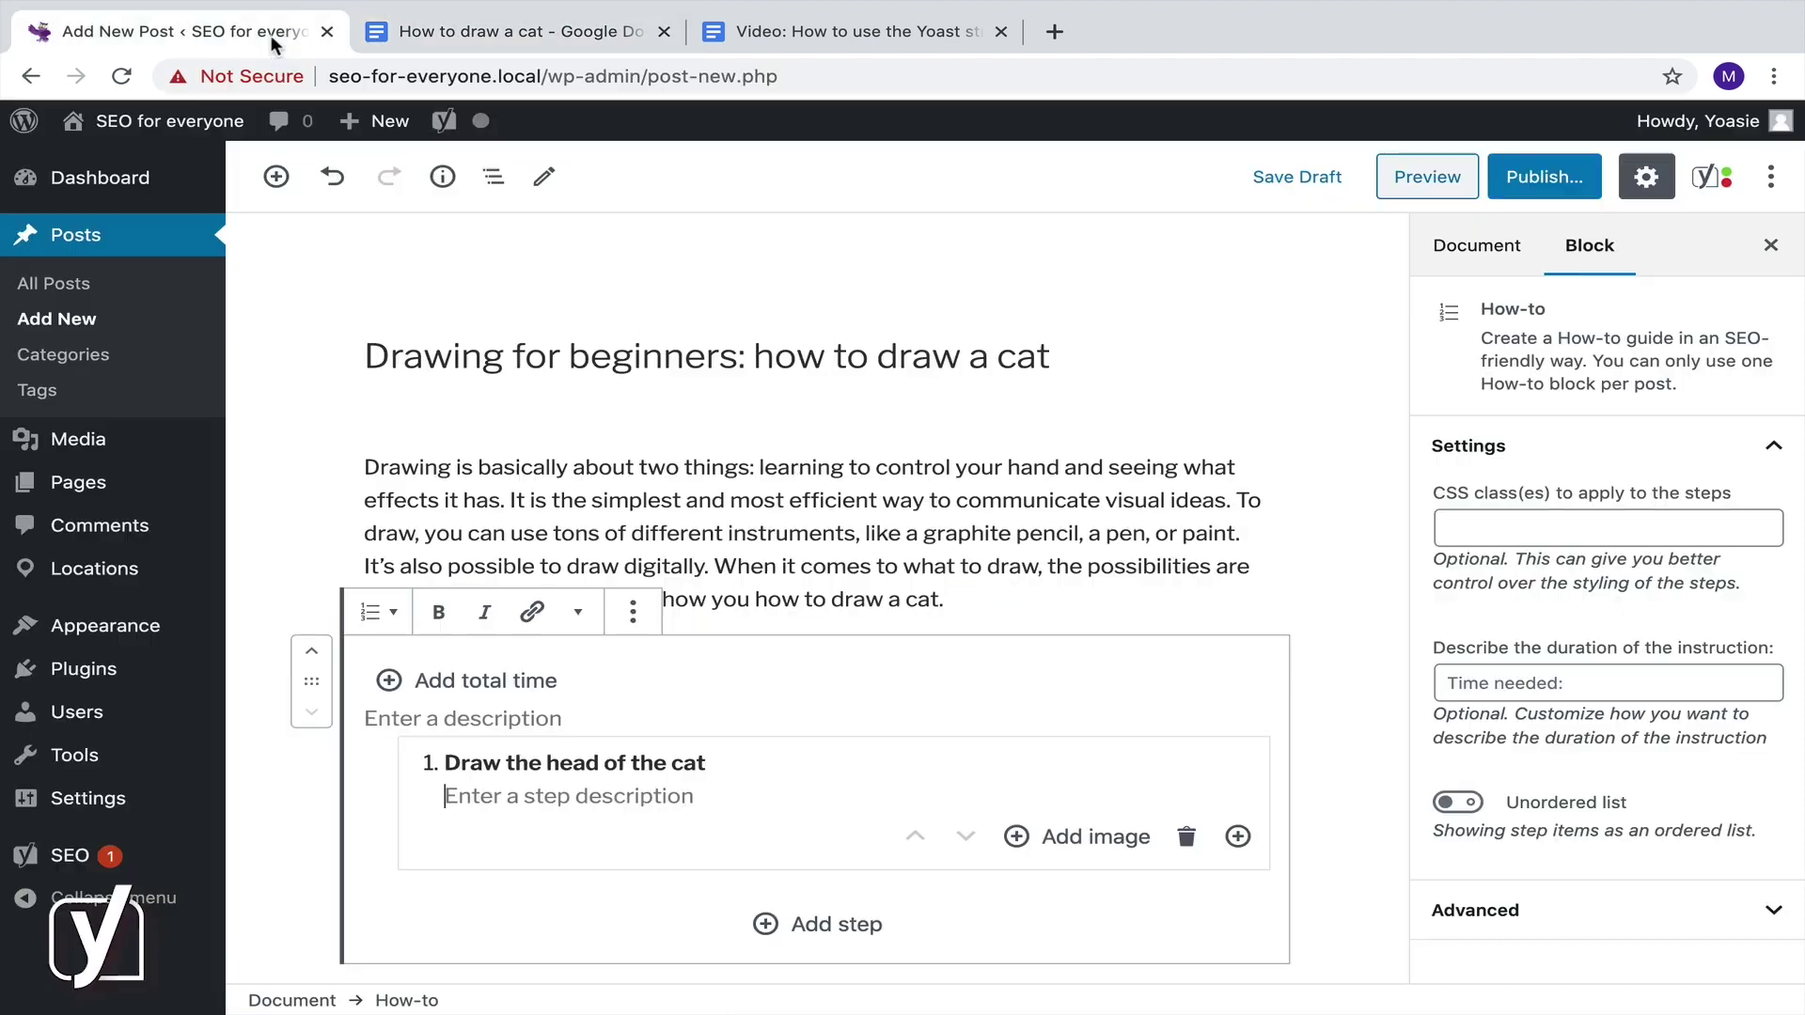
{"action": "left_click", "coordinate": [557, 785]}
{"action": "key", "text": "ctrl+v"}
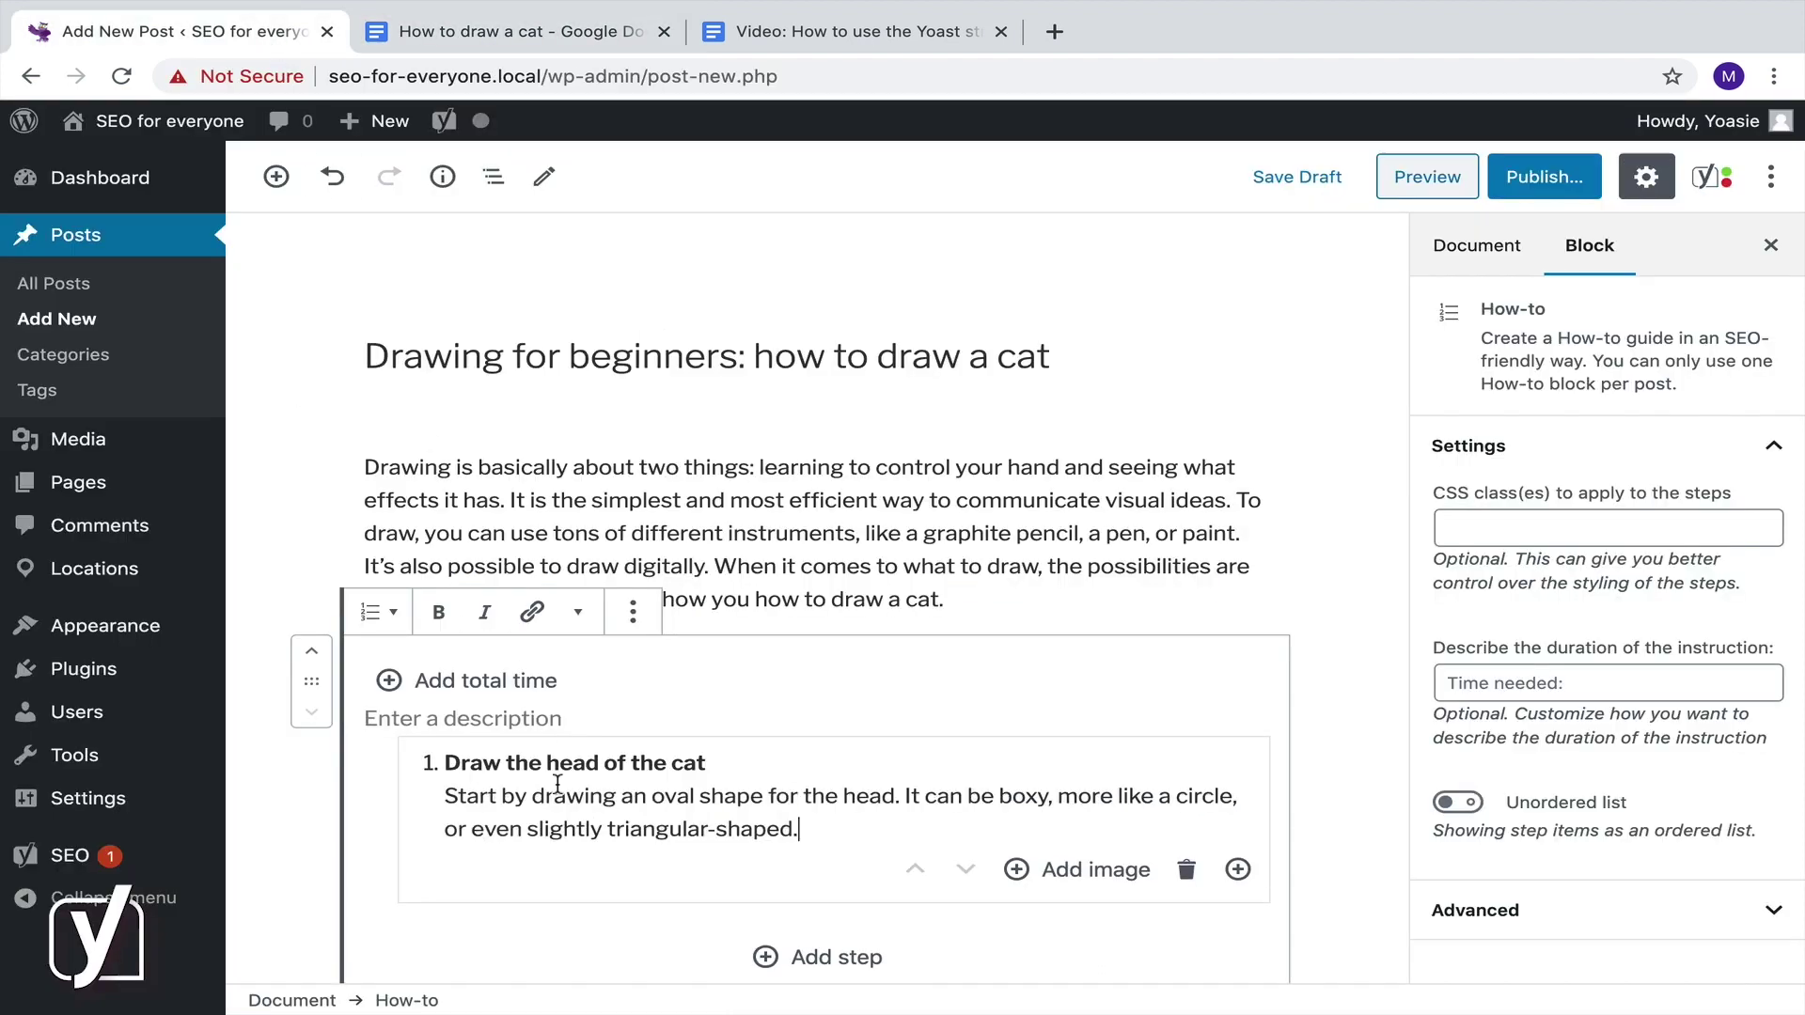
Step: Add the 1_cat.png oval drawing from the Media Library as step 1's image
{"action": "left_click", "coordinate": [1075, 872]}
{"action": "left_click", "coordinate": [821, 465]}
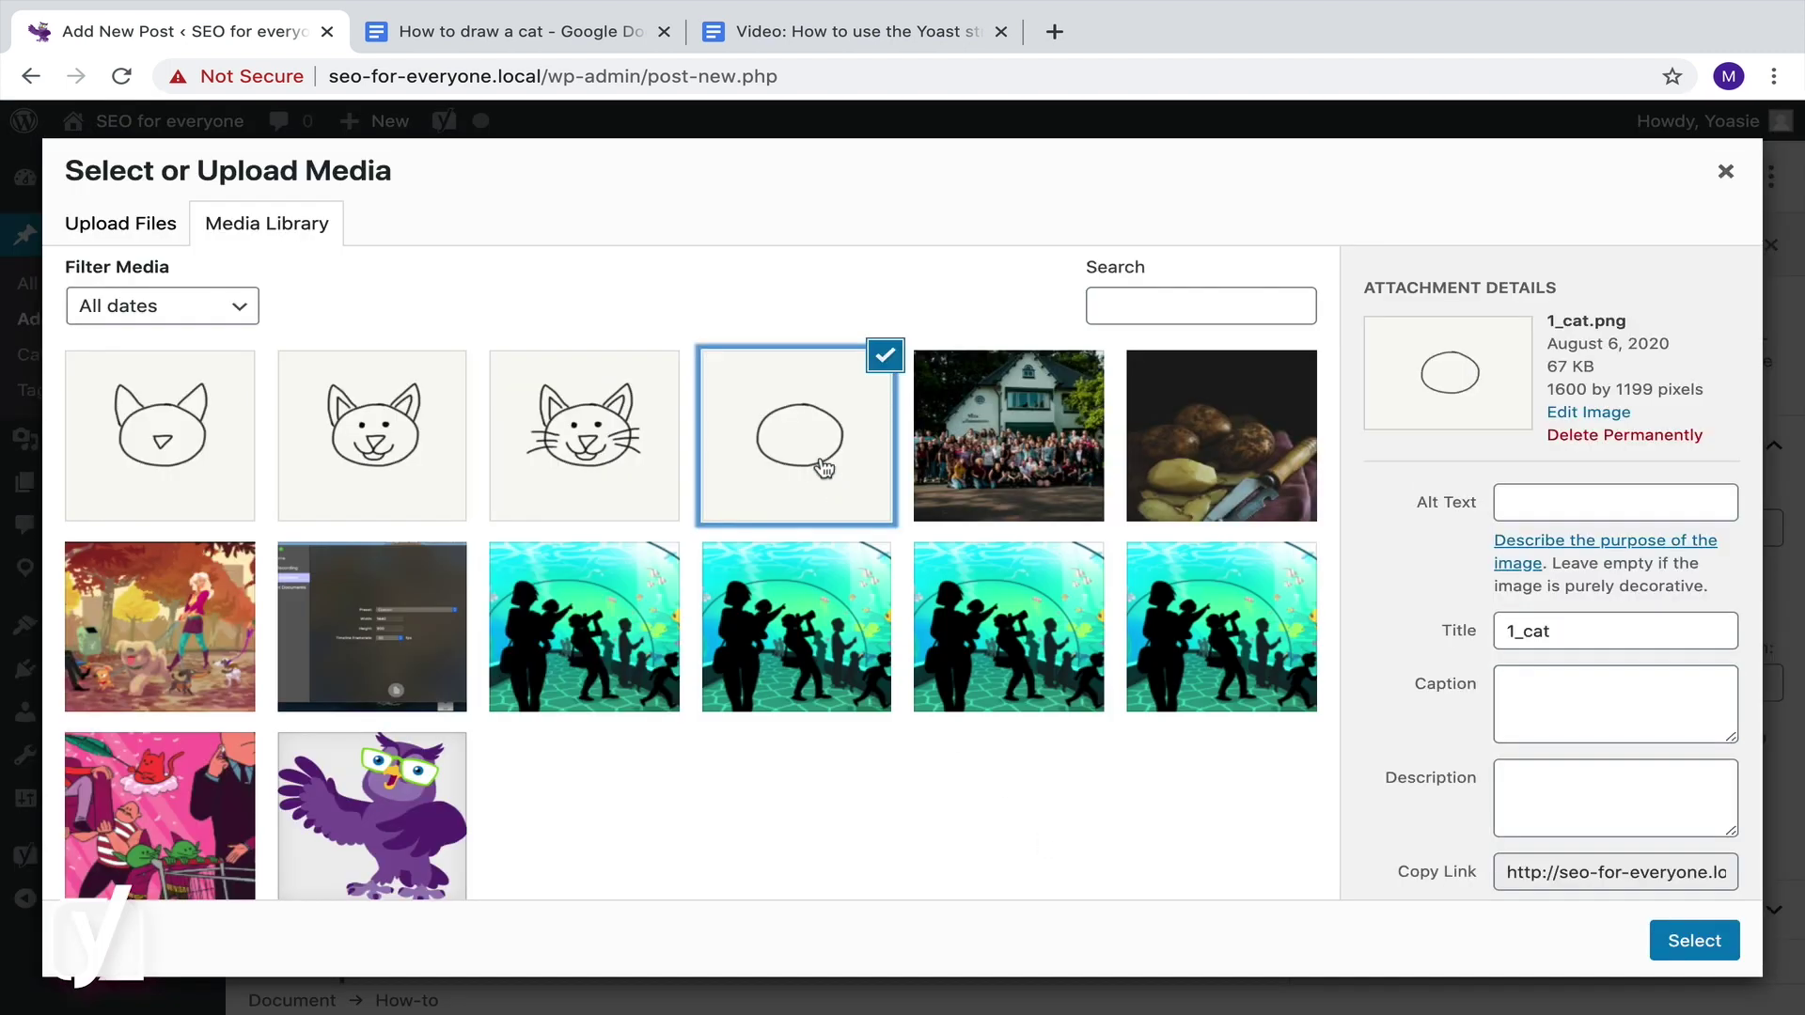
{"action": "left_click", "coordinate": [1688, 943]}
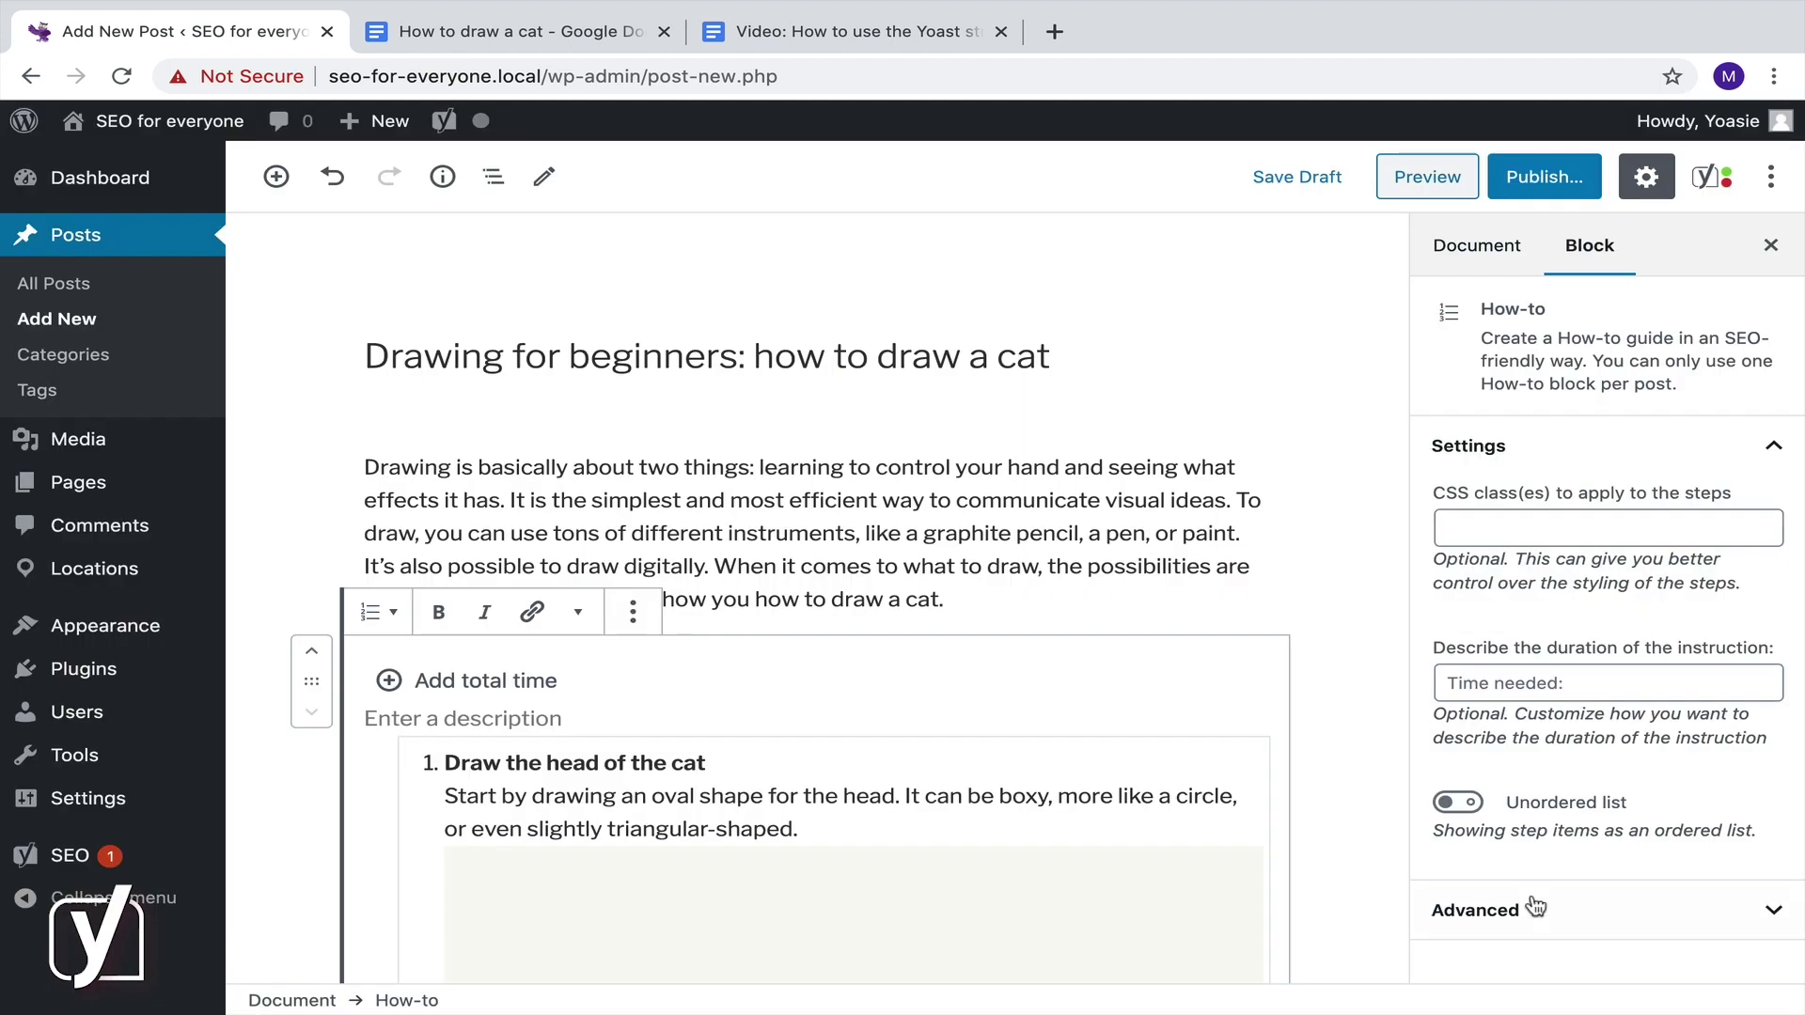
{"action": "left_click", "coordinate": [1324, 757]}
{"action": "scroll", "coordinate": [1324, 758], "scroll_direction": "down", "scroll_amount": 3}
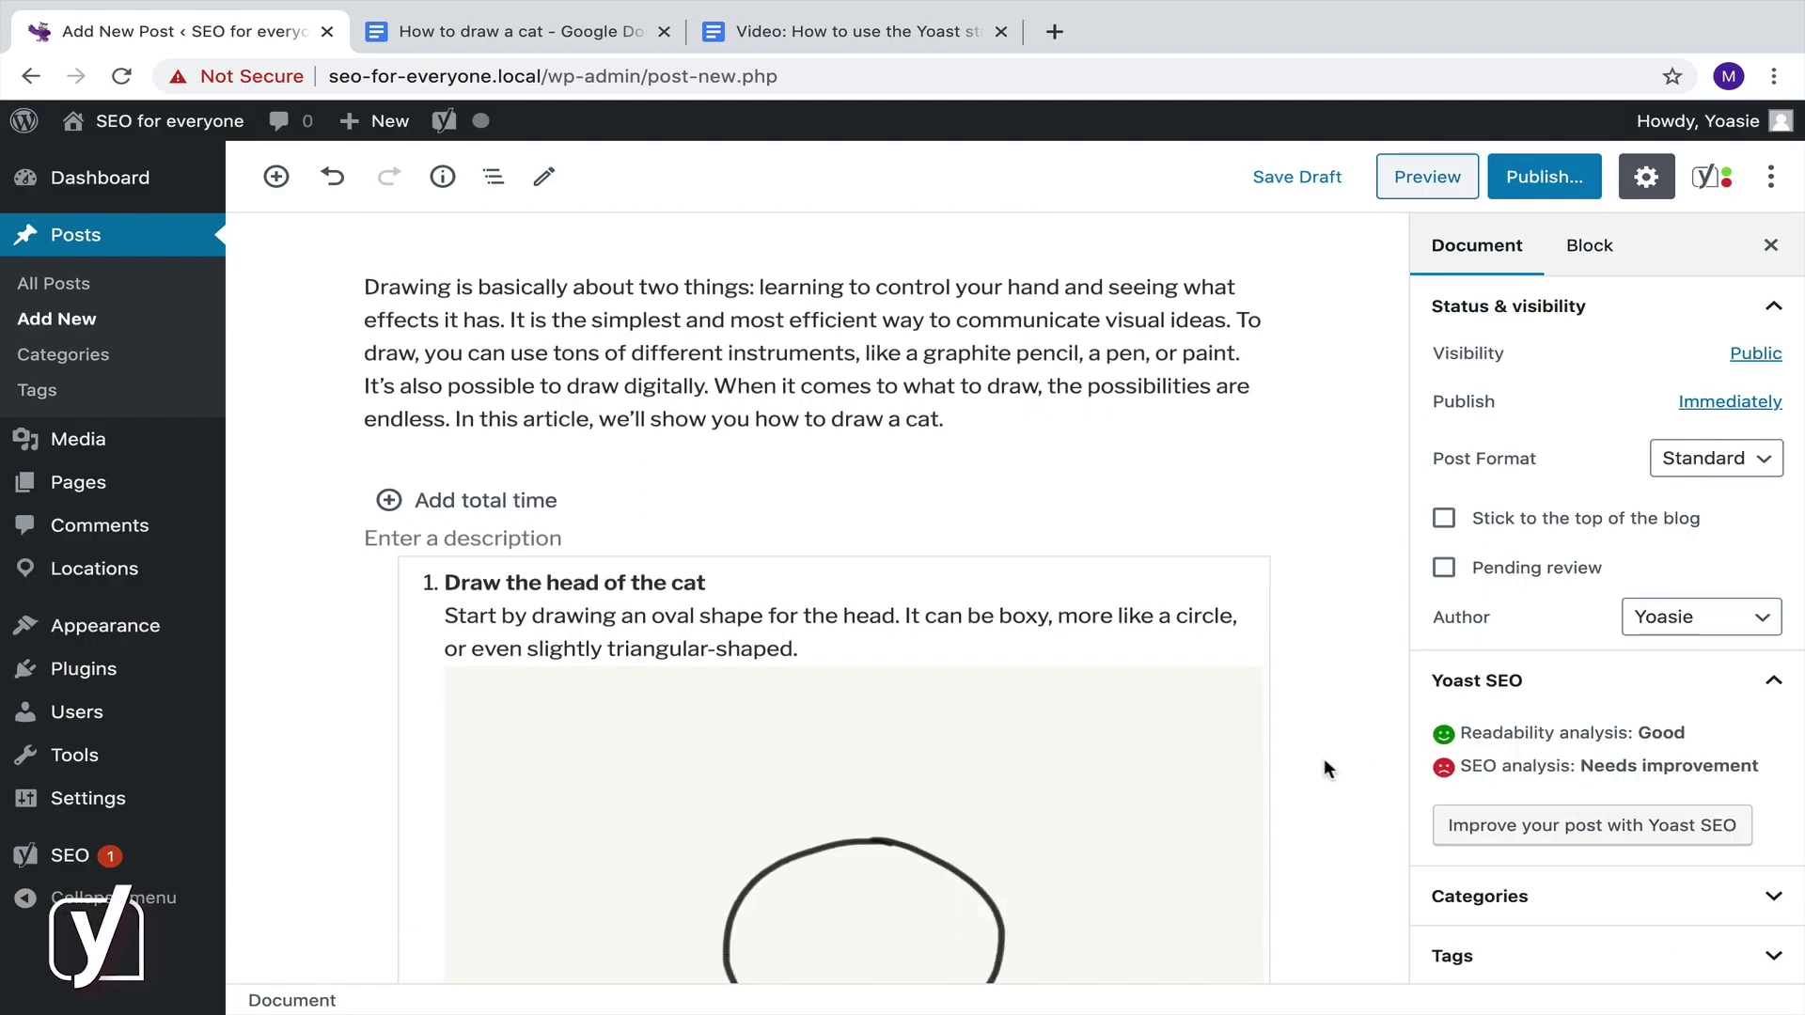
{"action": "scroll", "coordinate": [1323, 757], "scroll_direction": "down", "scroll_amount": 5}
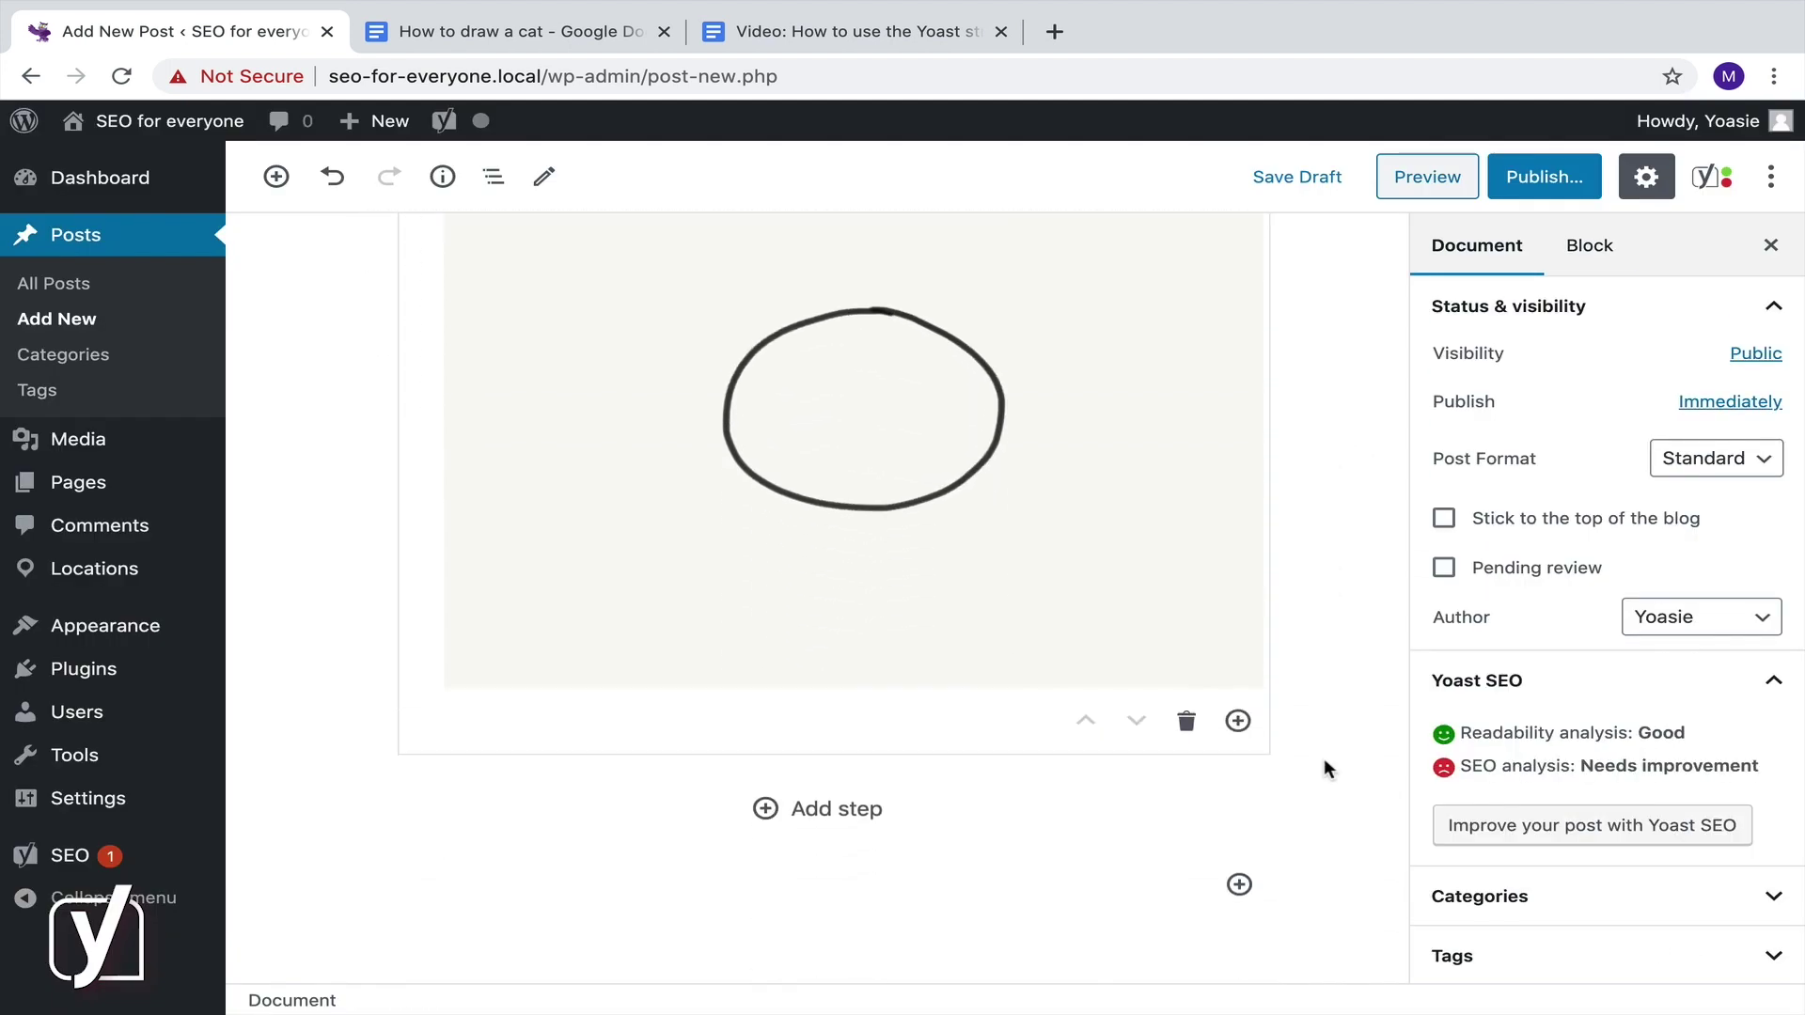
Step: Add a second step titled 'Draw the ears and the nose' from the doc
{"action": "left_click", "coordinate": [878, 755]}
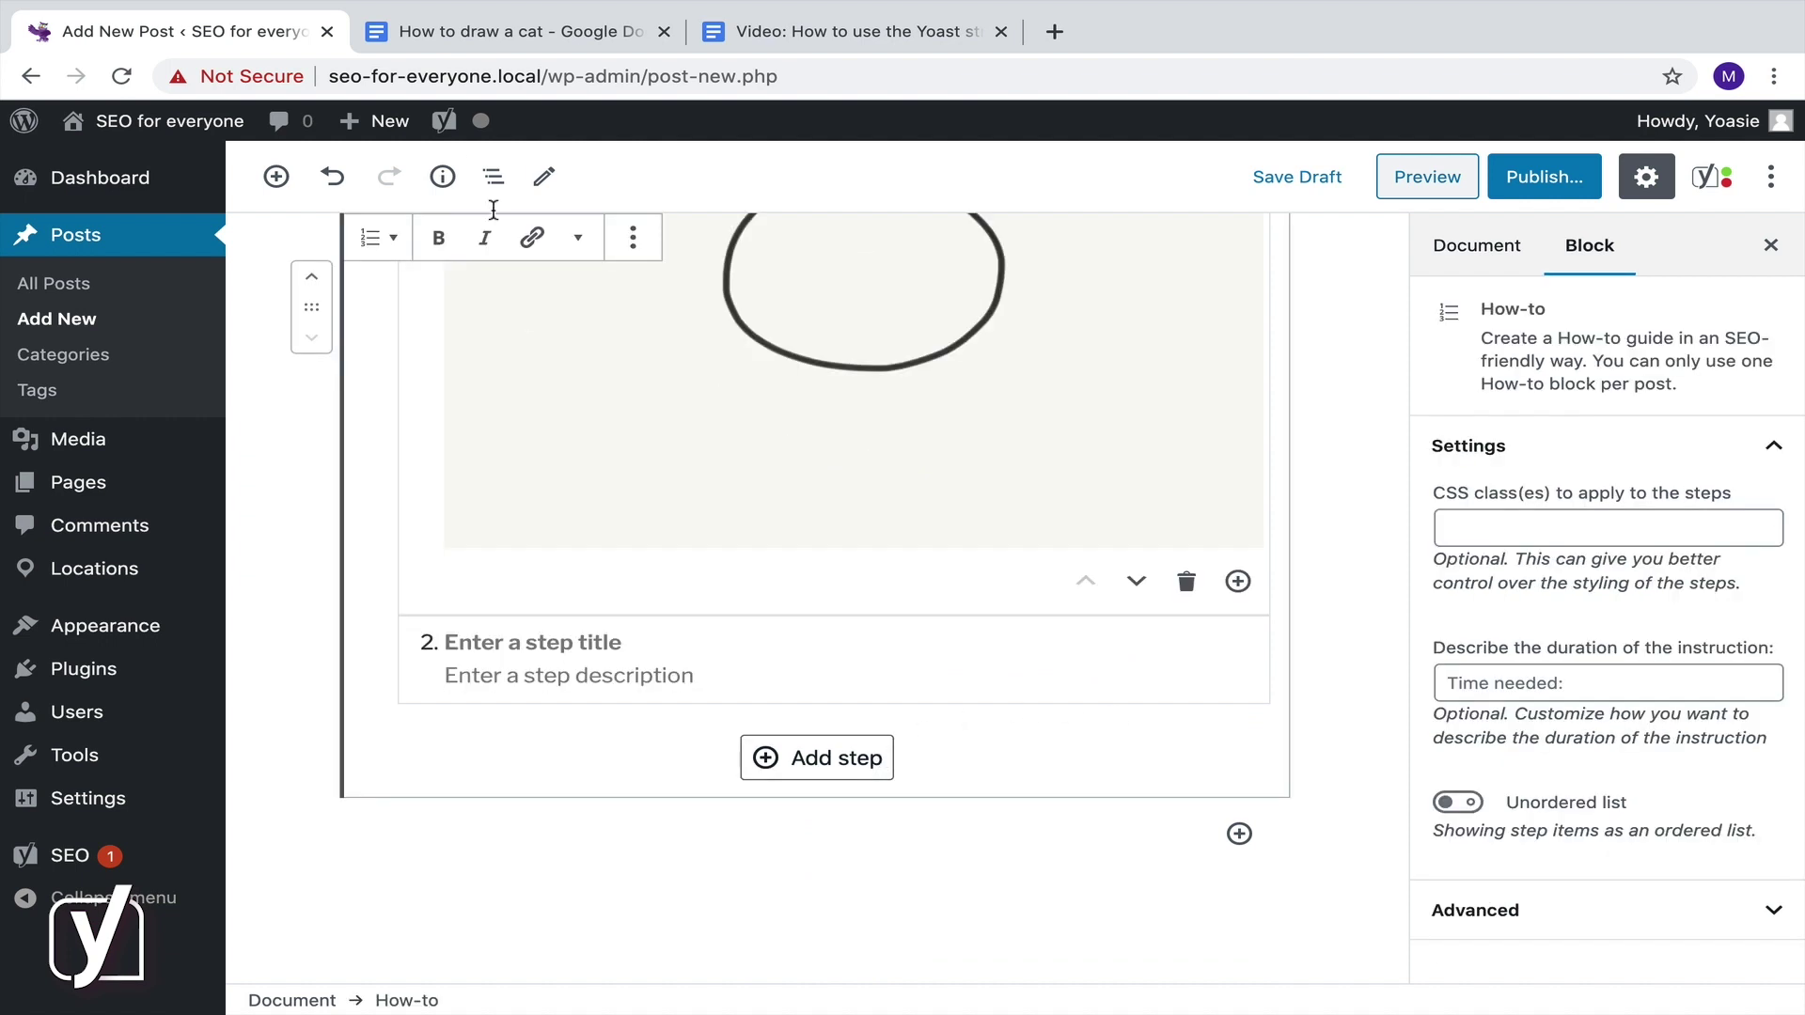
{"action": "left_click", "coordinate": [495, 38]}
{"action": "left_click", "coordinate": [924, 757]}
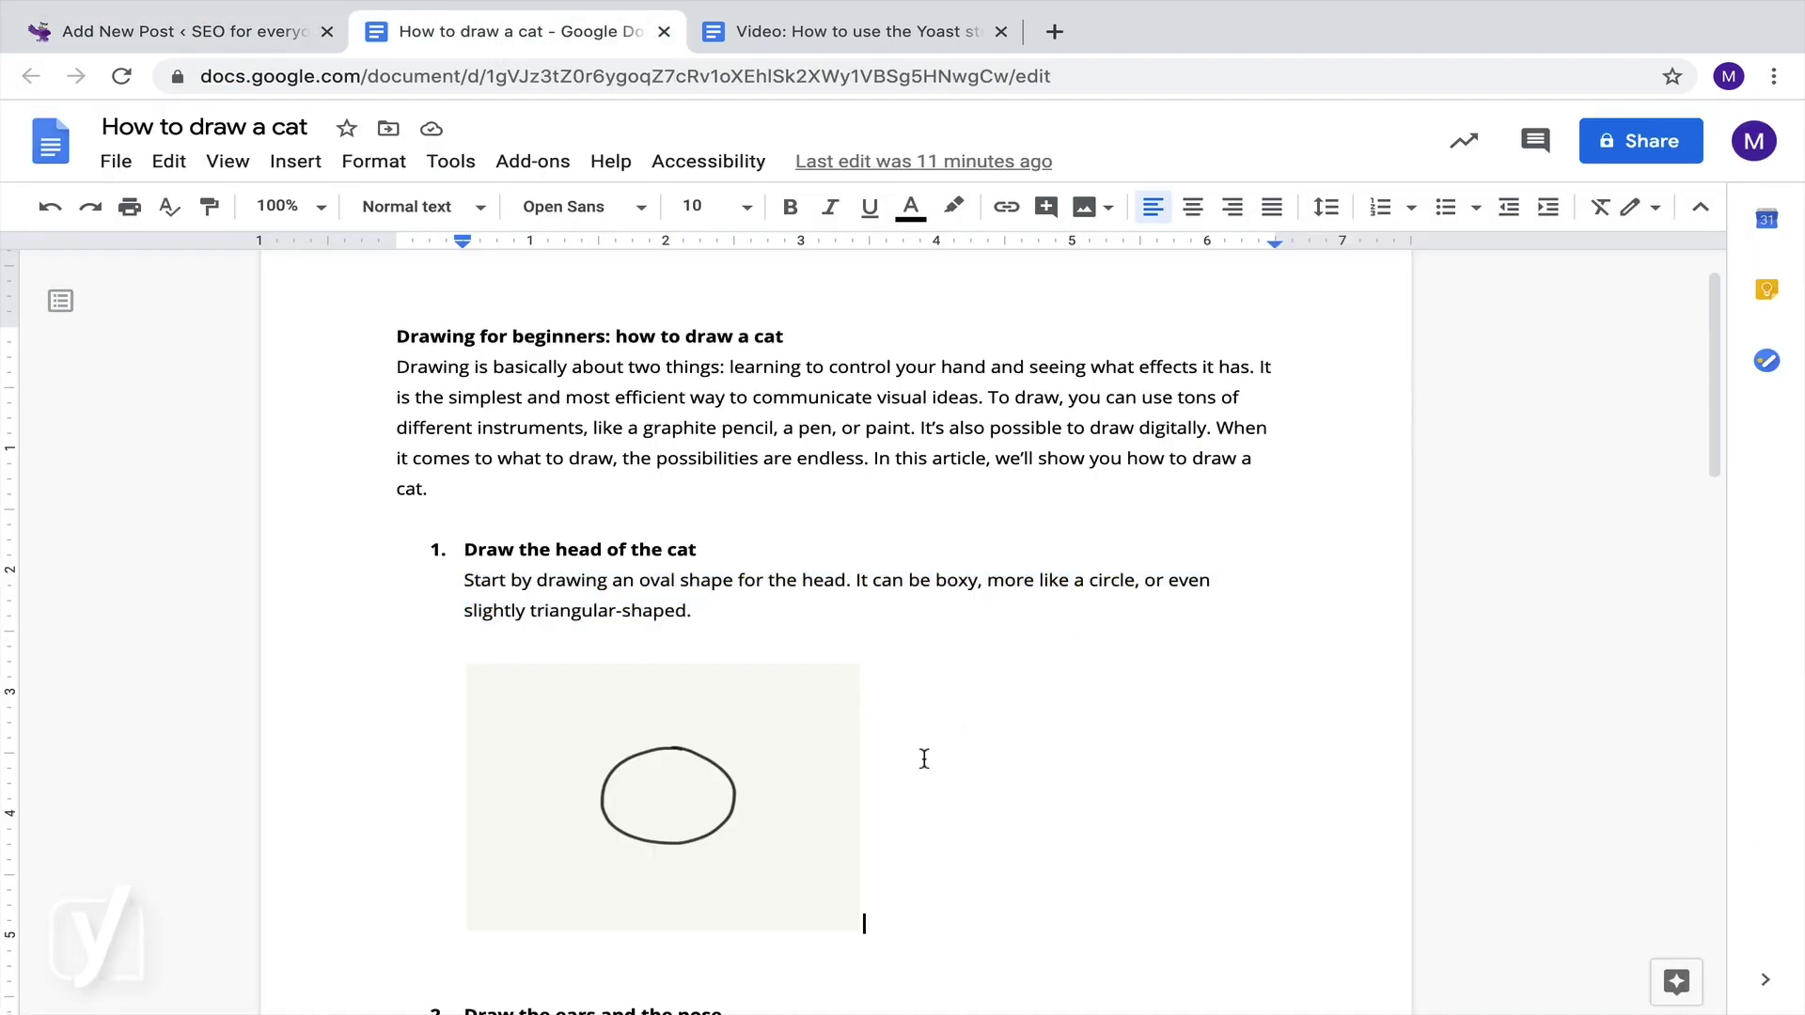
{"action": "key", "text": "Down"}
{"action": "key", "text": "Down"}
{"action": "scroll", "coordinate": [924, 757], "scroll_direction": "down", "scroll_amount": 4}
{"action": "key", "text": "Down"}
{"action": "key", "text": "Down"}
{"action": "key", "text": "Down"}
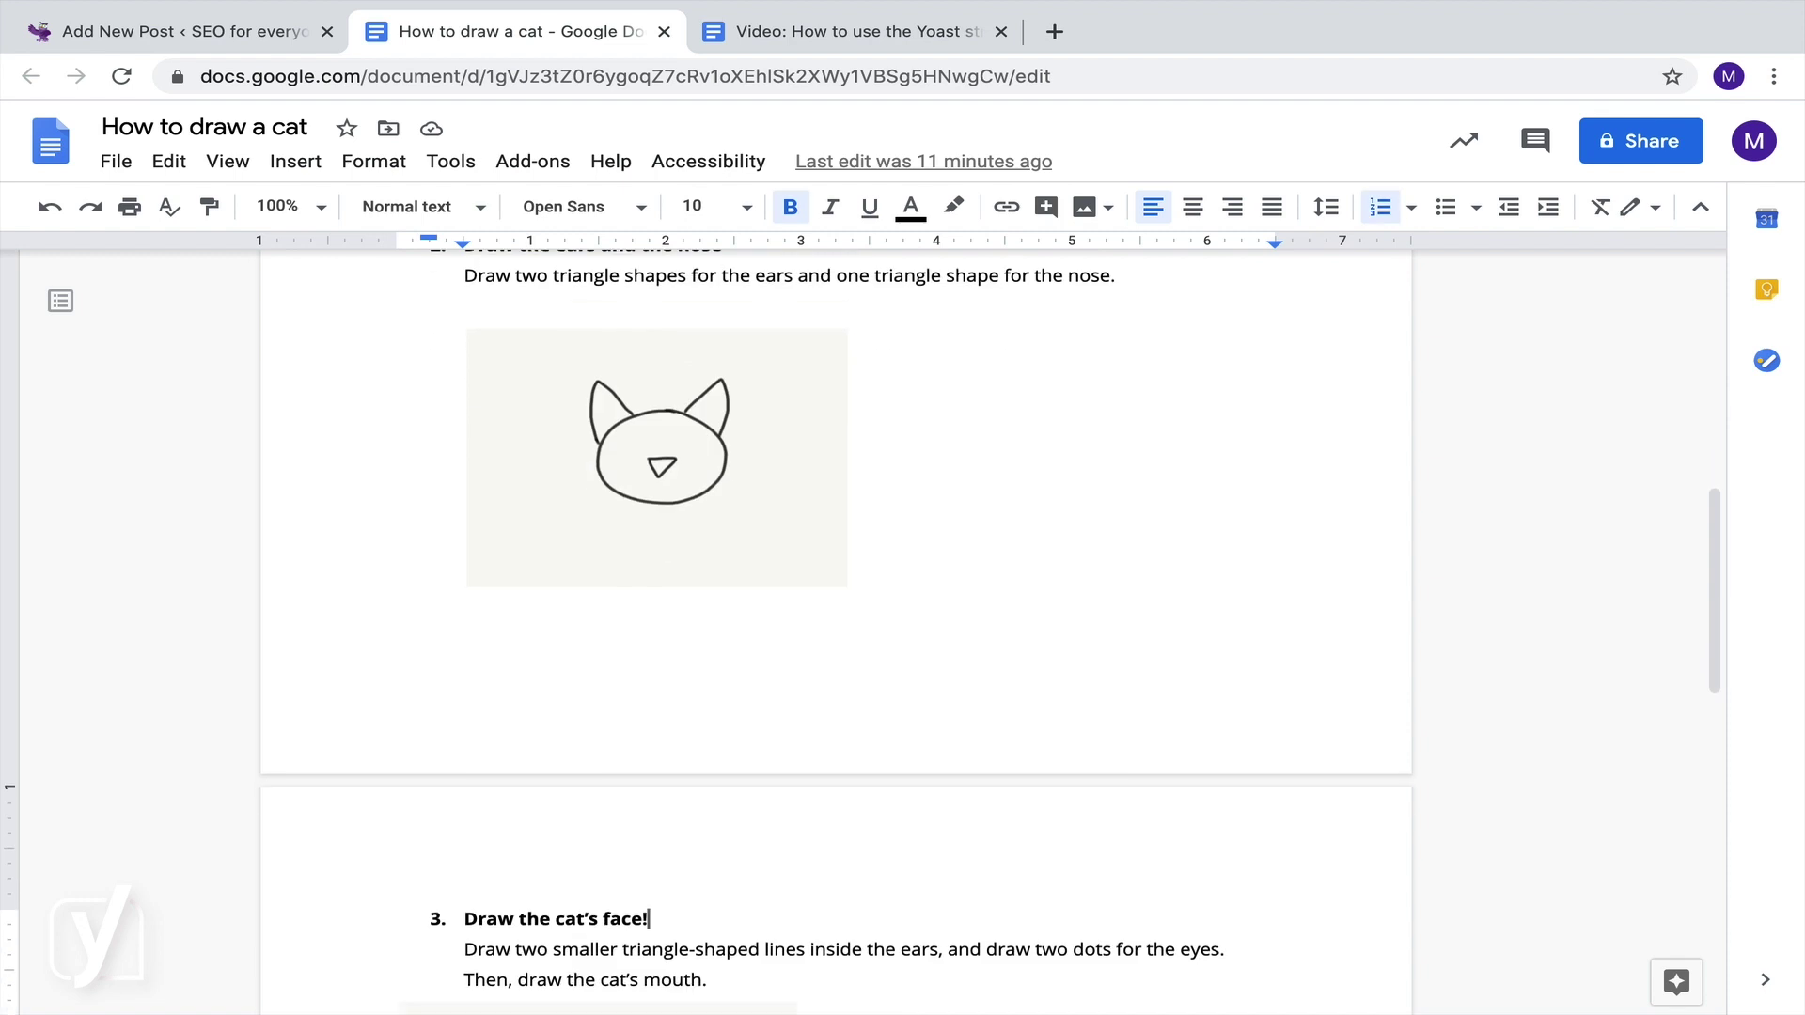
{"action": "key", "text": "Up"}
{"action": "key", "text": "Up"}
{"action": "key", "text": "Up"}
{"action": "triple_click", "coordinate": [739, 334]}
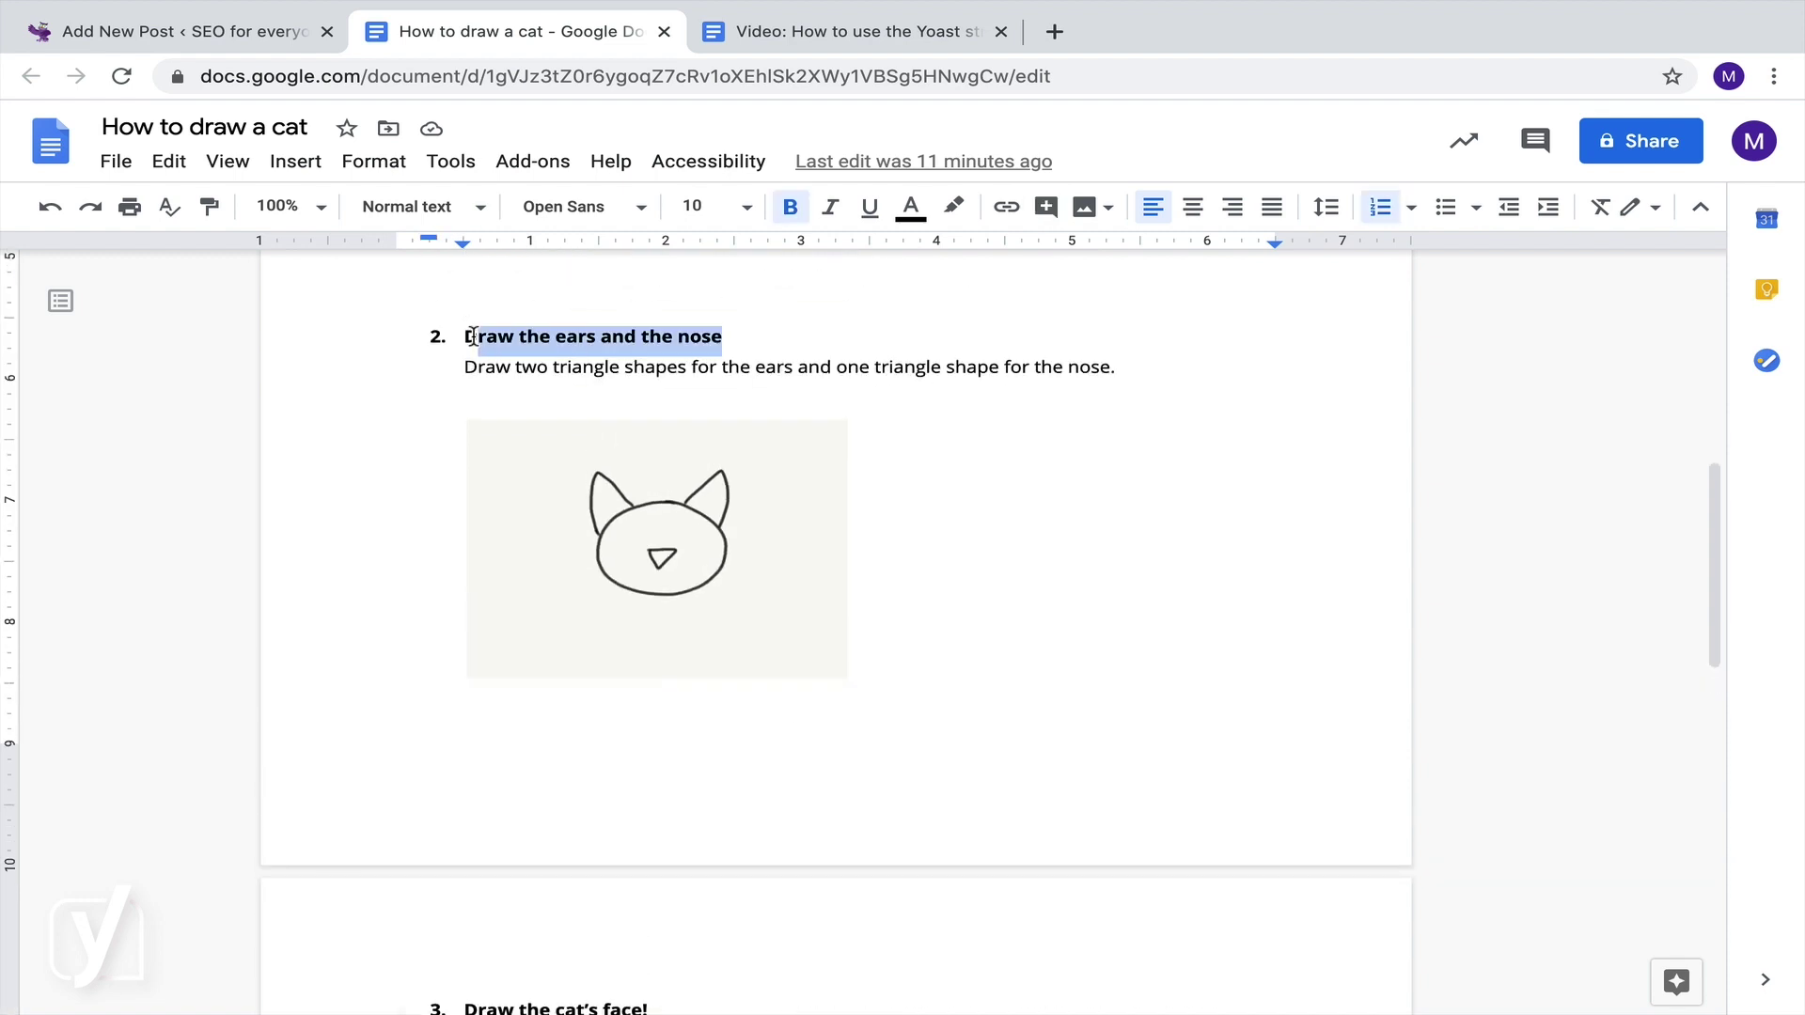
{"action": "key", "text": "ctrl+c"}
{"action": "left_click", "coordinate": [239, 30]}
{"action": "key", "text": "ctrl+v"}
Step: Give step 2 its description from the doc and the ears-and-nose cat drawing
{"action": "left_click", "coordinate": [507, 31]}
{"action": "left_click_drag", "start_coordinate": [1116, 365], "coordinate": [463, 371]}
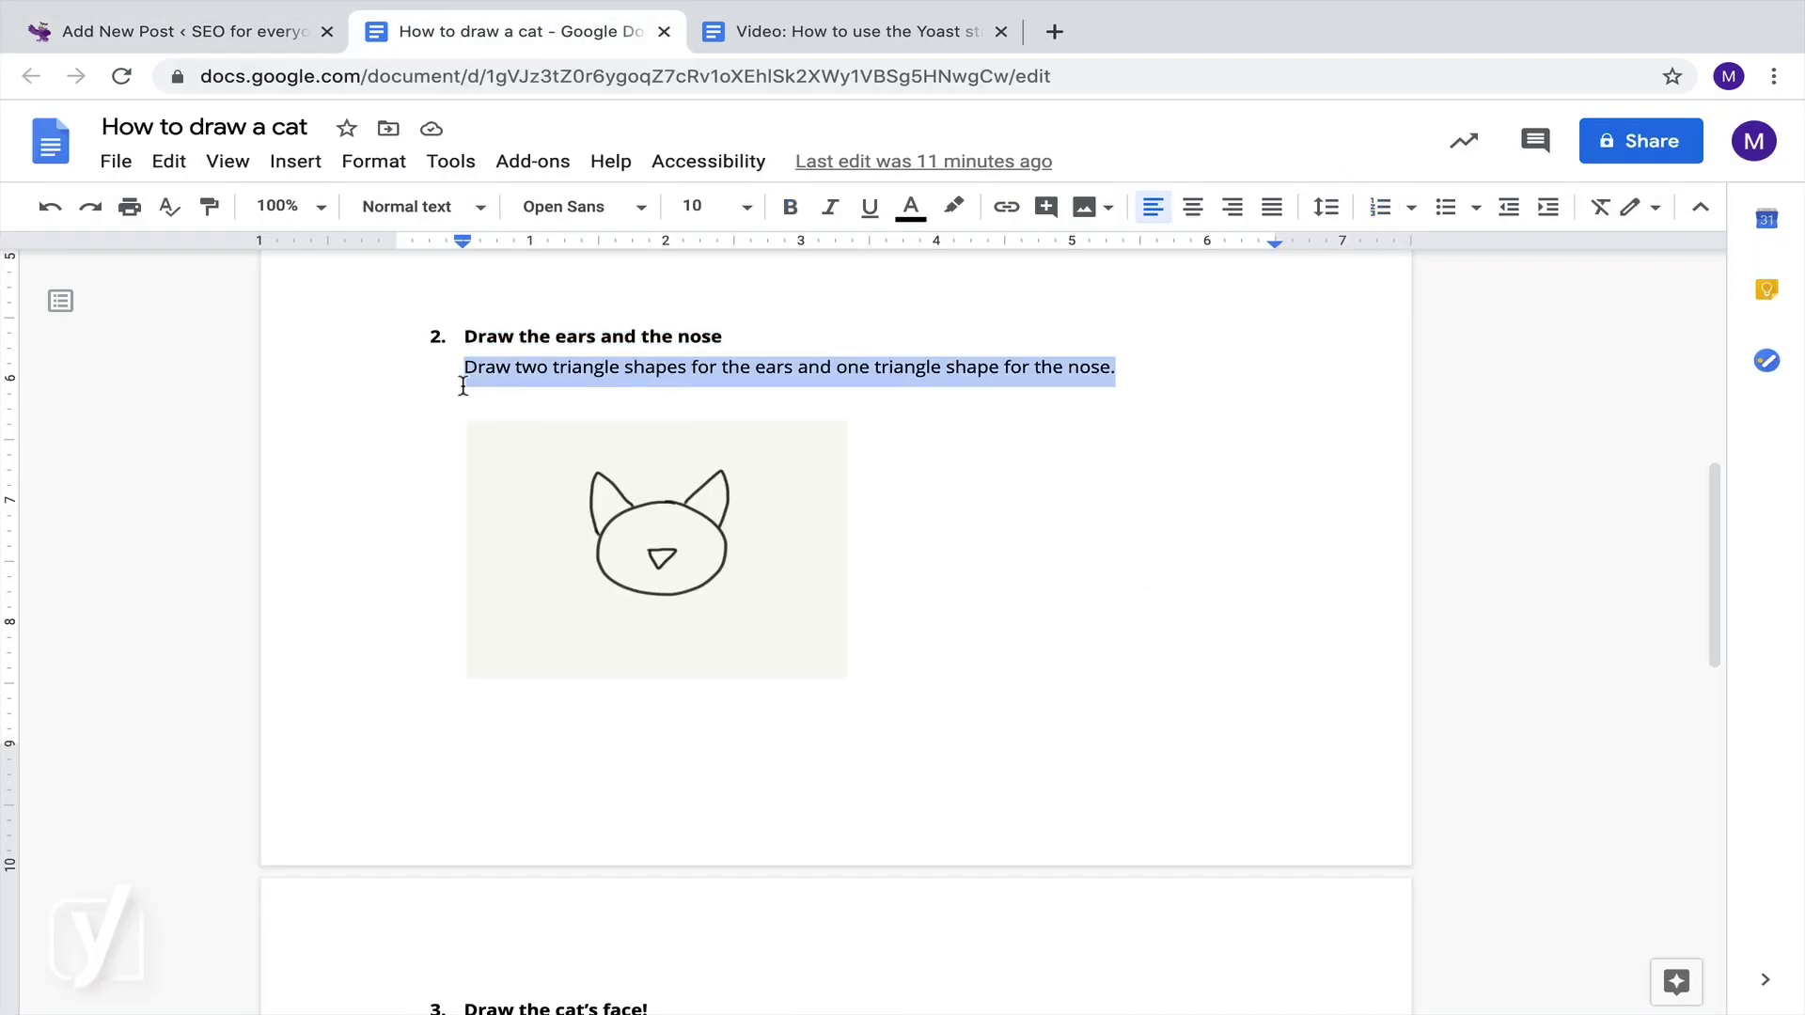
{"action": "key", "text": "ctrl+c"}
{"action": "left_click", "coordinate": [239, 31]}
{"action": "left_click", "coordinate": [524, 633]}
{"action": "key", "text": "ctrl+v"}
{"action": "left_click", "coordinate": [1088, 669]}
{"action": "left_click", "coordinate": [1694, 940]}
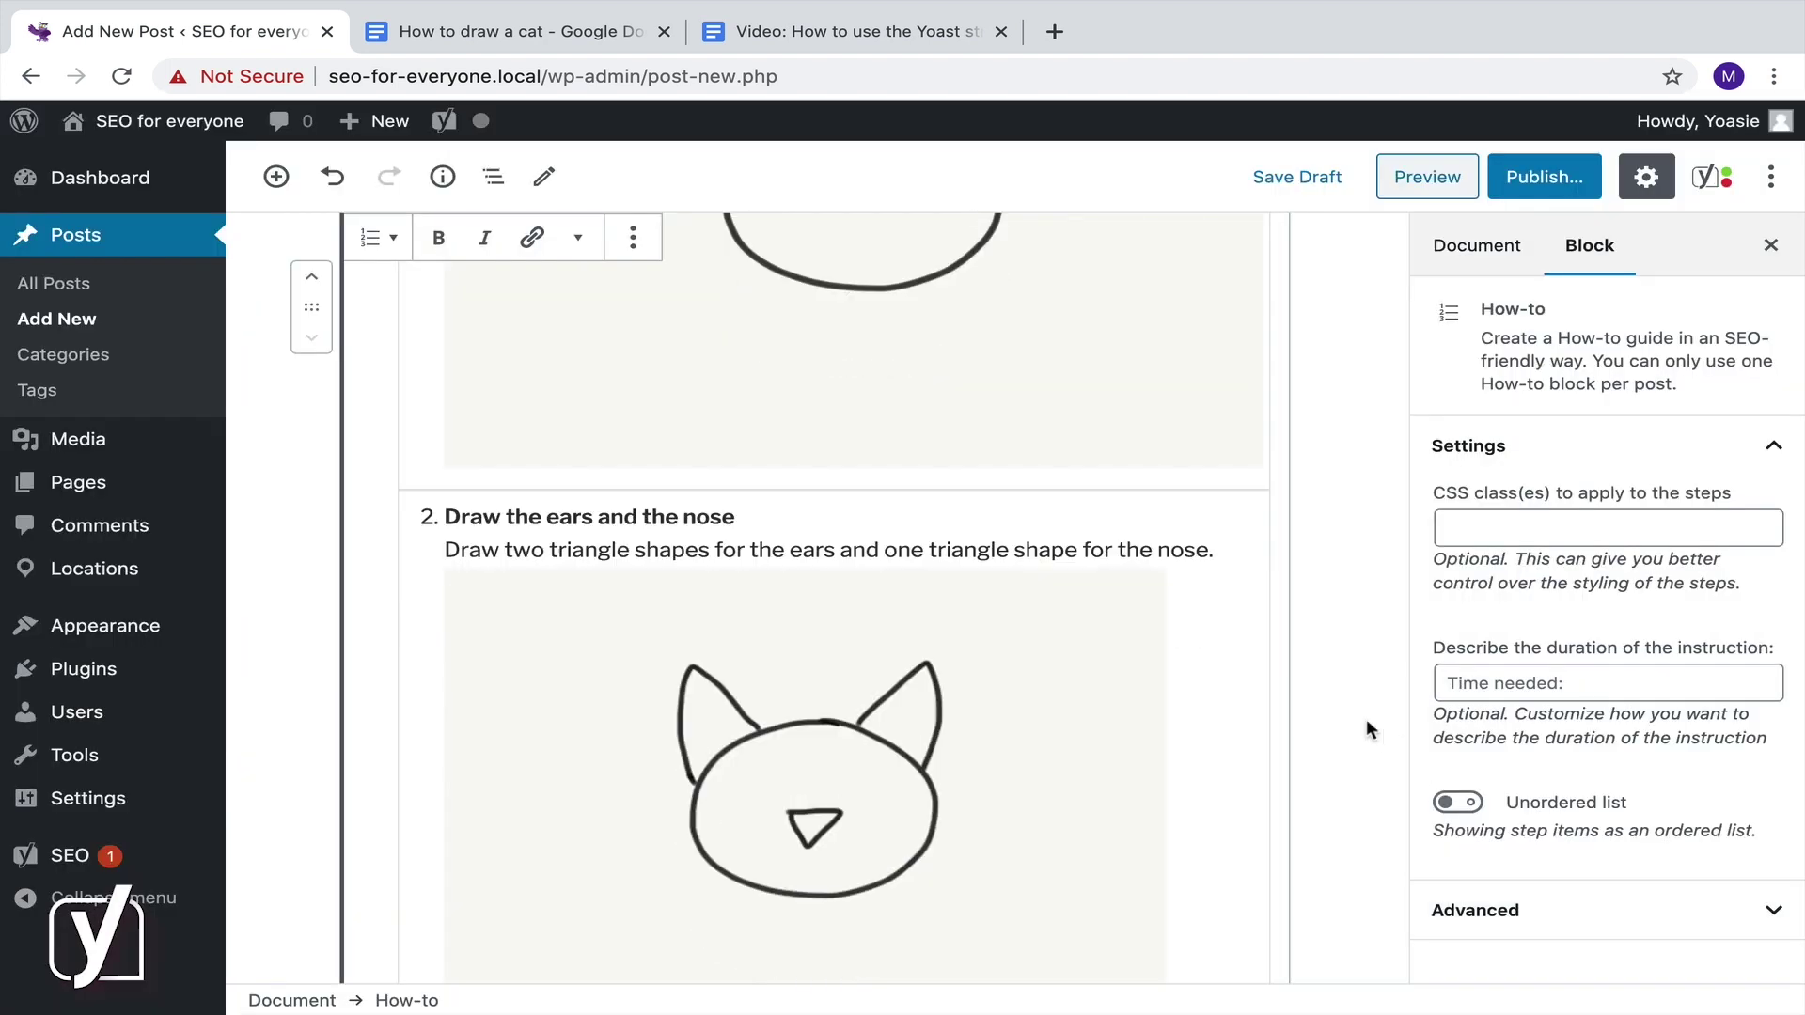
{"action": "left_click", "coordinate": [851, 785]}
Step: Add a third step titled 'Draw the cat's face!' from the doc
{"action": "left_click", "coordinate": [507, 31]}
{"action": "scroll", "coordinate": [959, 548], "scroll_direction": "down", "scroll_amount": 5}
{"action": "left_click", "coordinate": [660, 574]}
{"action": "triple_click", "coordinate": [660, 574]}
{"action": "key", "text": "ctrl+c"}
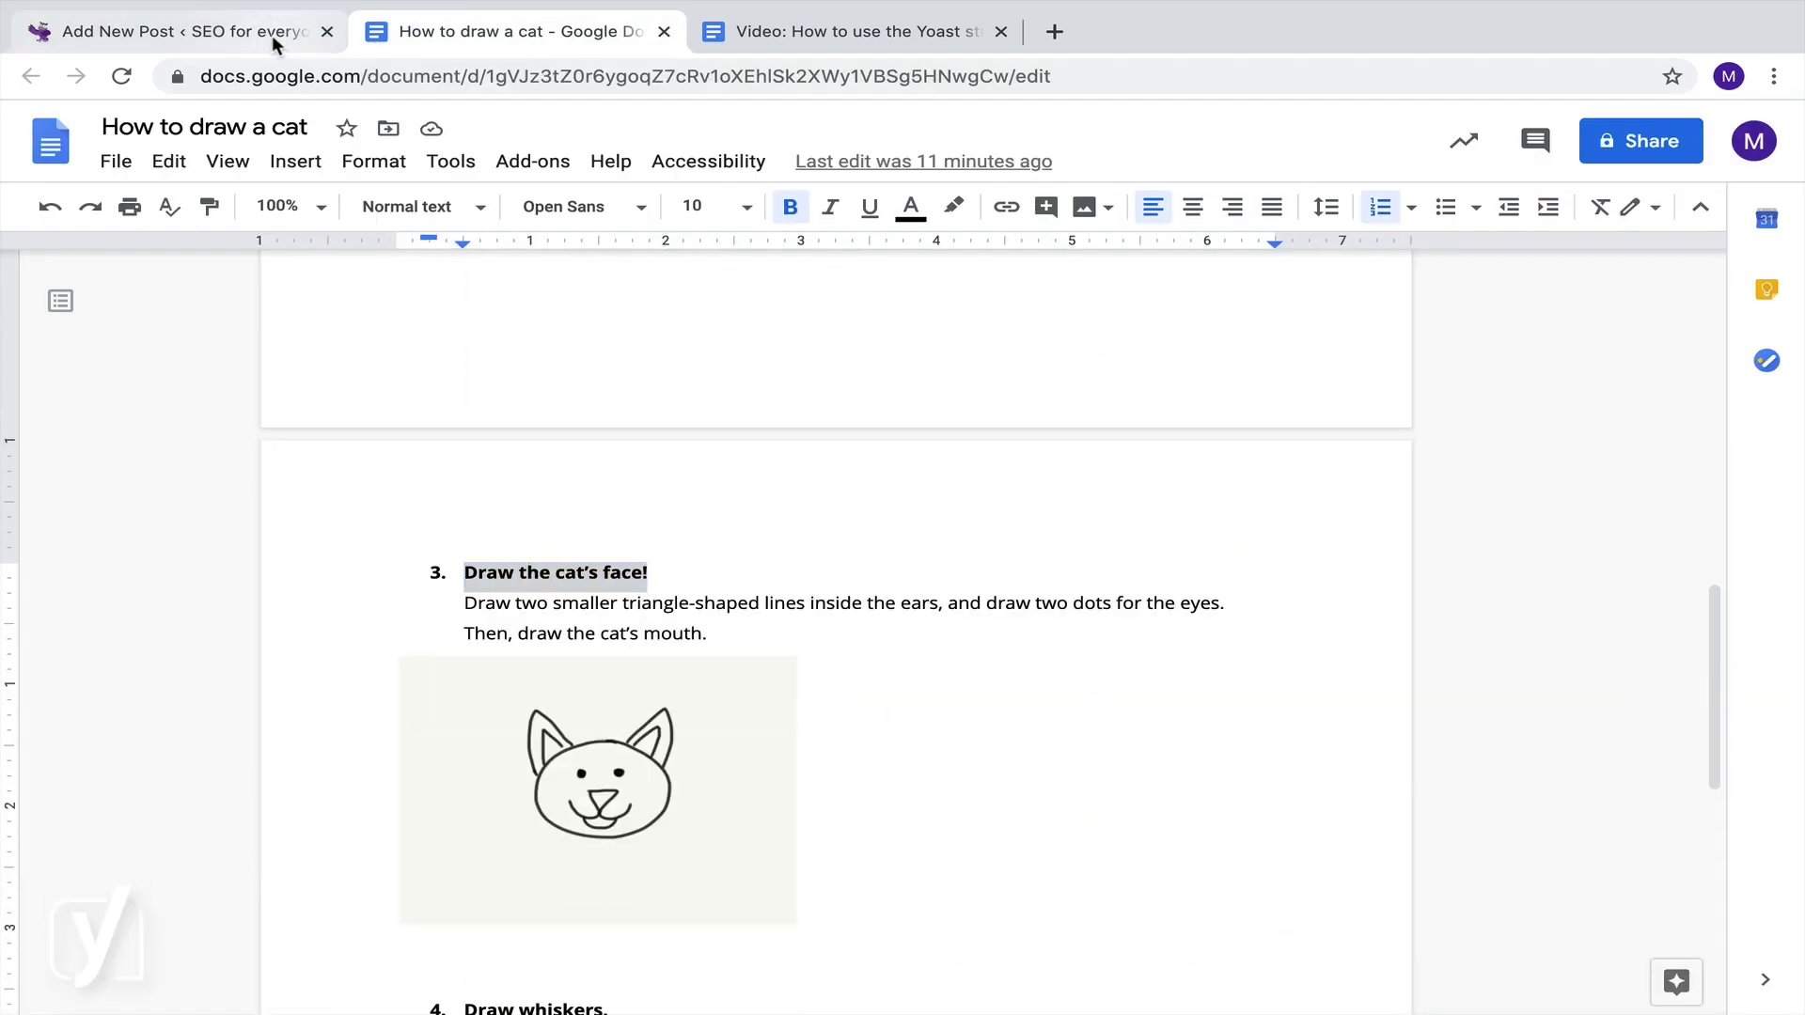
{"action": "left_click", "coordinate": [270, 41]}
{"action": "key", "text": "ctrl+v"}
Step: Give step 3 its description from the doc and the cat face drawing
{"action": "left_click", "coordinate": [508, 31]}
{"action": "left_click_drag", "start_coordinate": [707, 632], "coordinate": [463, 602]}
{"action": "left_click", "coordinate": [282, 42]}
{"action": "left_click", "coordinate": [569, 619]}
{"action": "key", "text": "ctrl+v"}
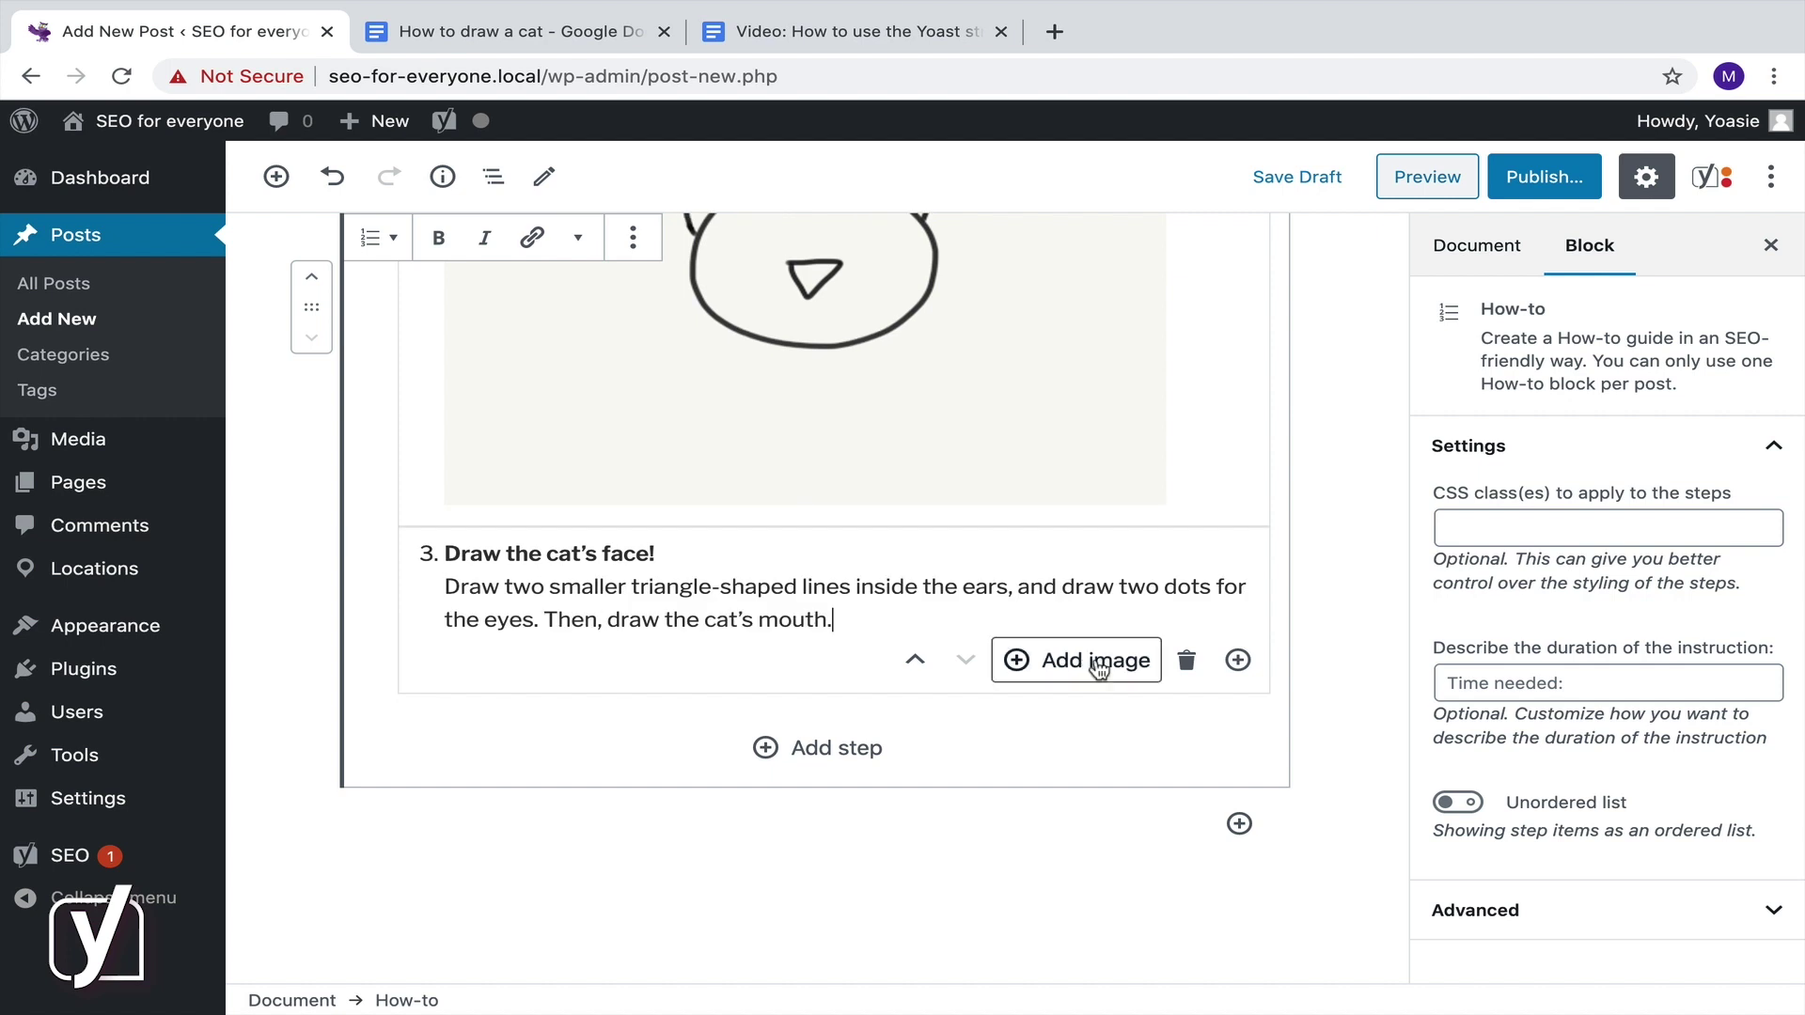
{"action": "left_click", "coordinate": [1096, 660]}
{"action": "left_click", "coordinate": [371, 432]}
{"action": "left_click", "coordinate": [1693, 940]}
Step: Add a fourth step titled 'Draw whiskers.' from the doc
{"action": "scroll", "coordinate": [794, 741], "scroll_direction": "down", "scroll_amount": 5}
{"action": "left_click", "coordinate": [792, 740]}
{"action": "key", "text": "ctrl+Tab"}
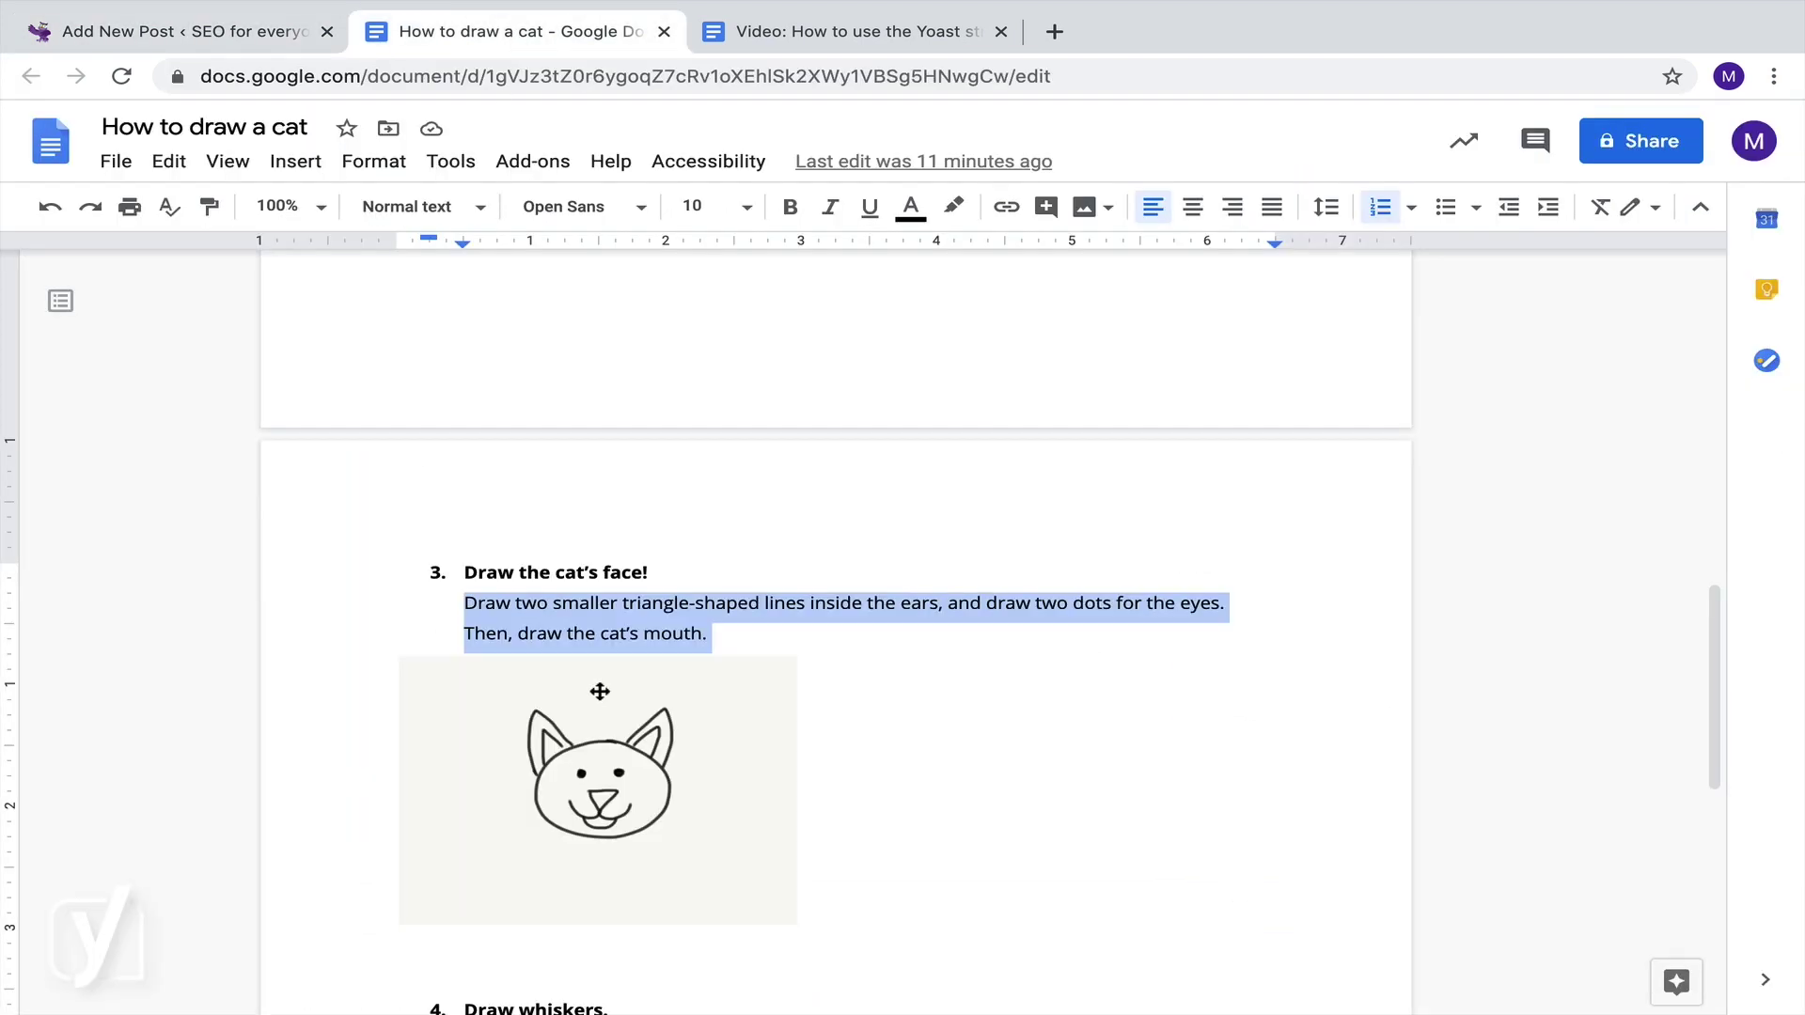
{"action": "scroll", "coordinate": [596, 658], "scroll_direction": "down", "scroll_amount": 5}
{"action": "triple_click", "coordinate": [592, 564]}
{"action": "key", "text": "ctrl+shift+Tab"}
{"action": "key", "text": "ctrl+v"}
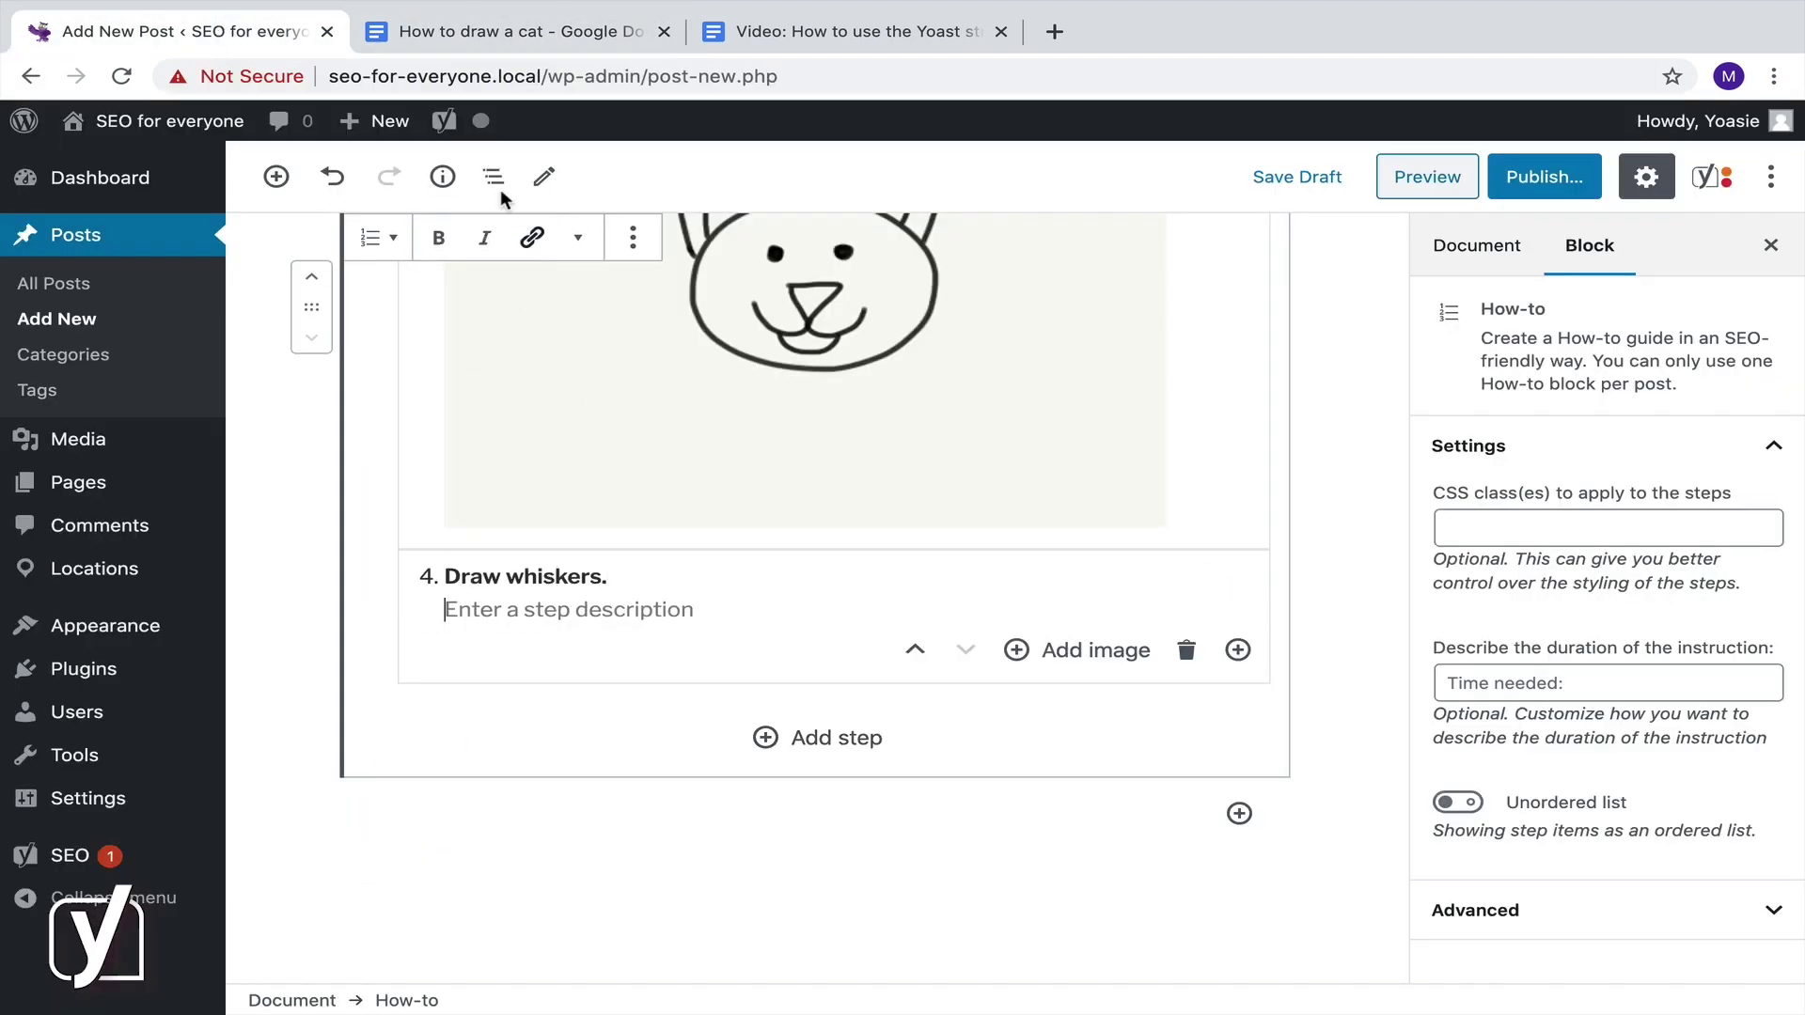
Step: Give step 4 its description from the doc and the 4_cat.png whiskers drawing
{"action": "left_click", "coordinate": [507, 31]}
{"action": "triple_click", "coordinate": [714, 588]}
{"action": "key", "text": "ctrl+c"}
{"action": "key", "text": "ctrl+shift+Tab"}
{"action": "left_click", "coordinate": [569, 609]}
{"action": "key", "text": "ctrl+v"}
{"action": "left_click", "coordinate": [1049, 661]}
{"action": "left_click", "coordinate": [584, 432]}
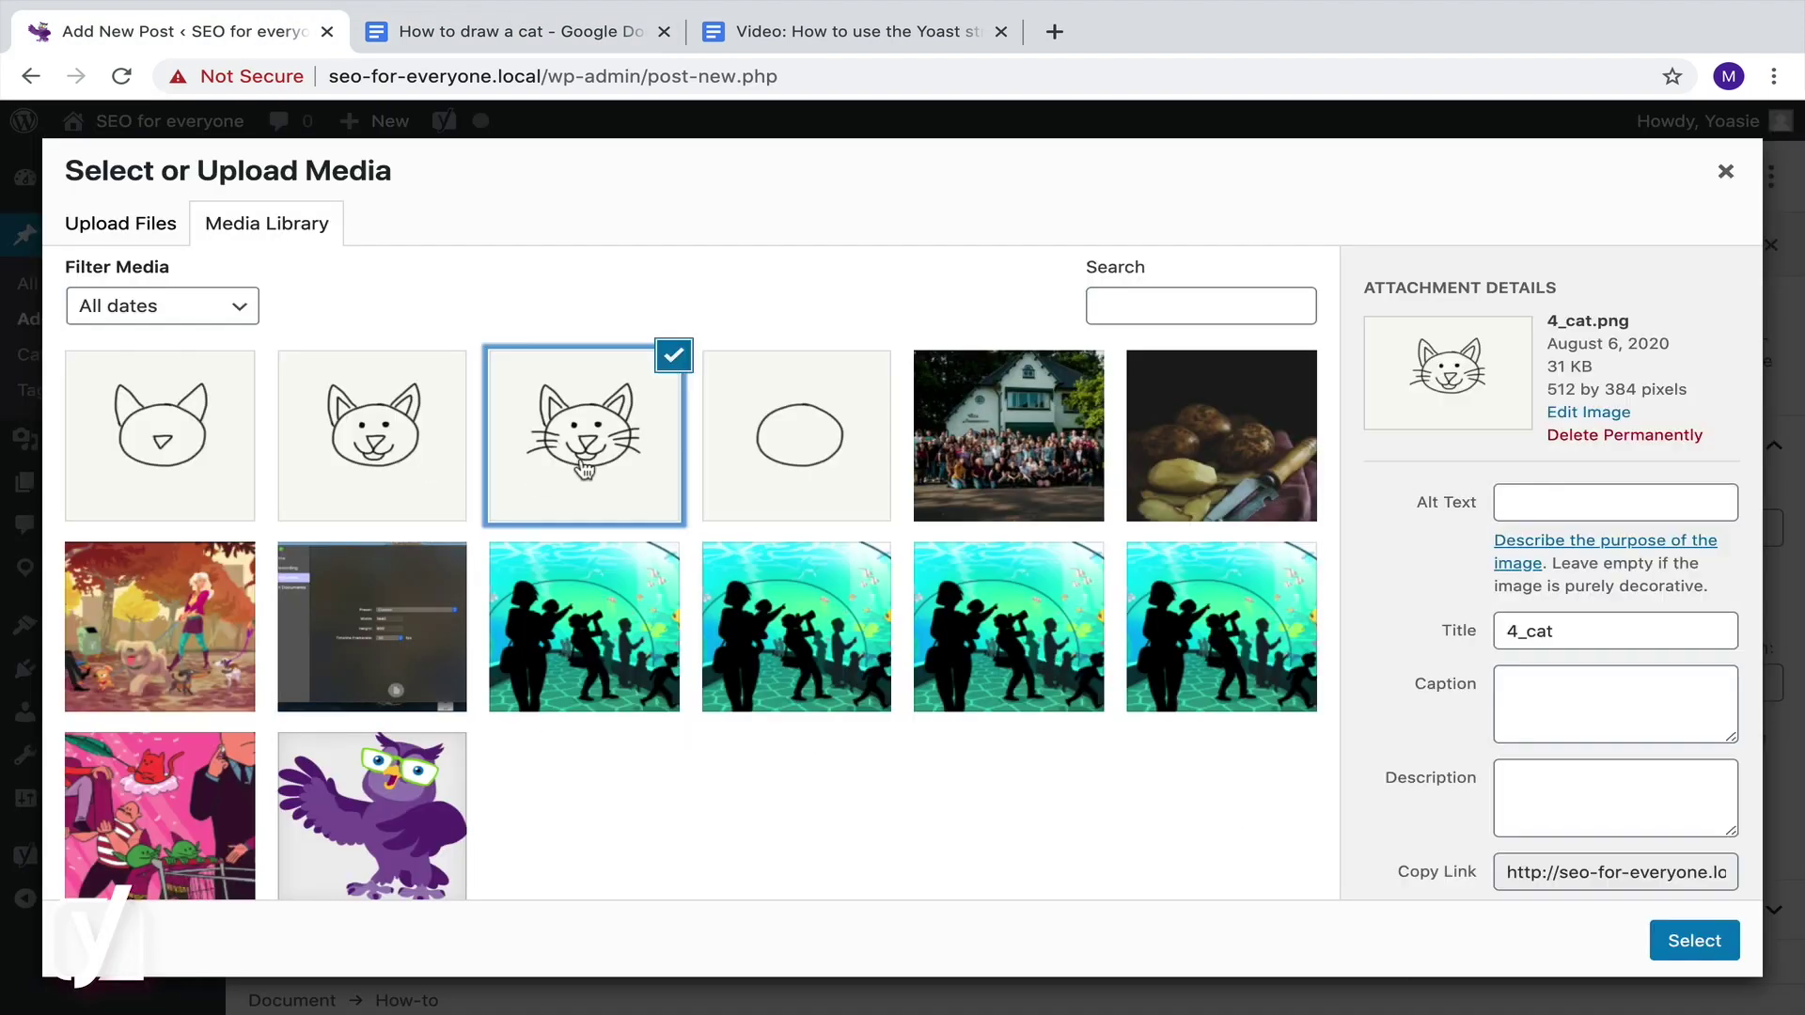
{"action": "left_click", "coordinate": [1692, 938]}
Step: Add a fifth step titled 'Draw the cat's body.' from the doc
{"action": "scroll", "coordinate": [1331, 662], "scroll_direction": "down", "scroll_amount": 5}
{"action": "left_click", "coordinate": [808, 694]}
{"action": "left_click", "coordinate": [475, 91]}
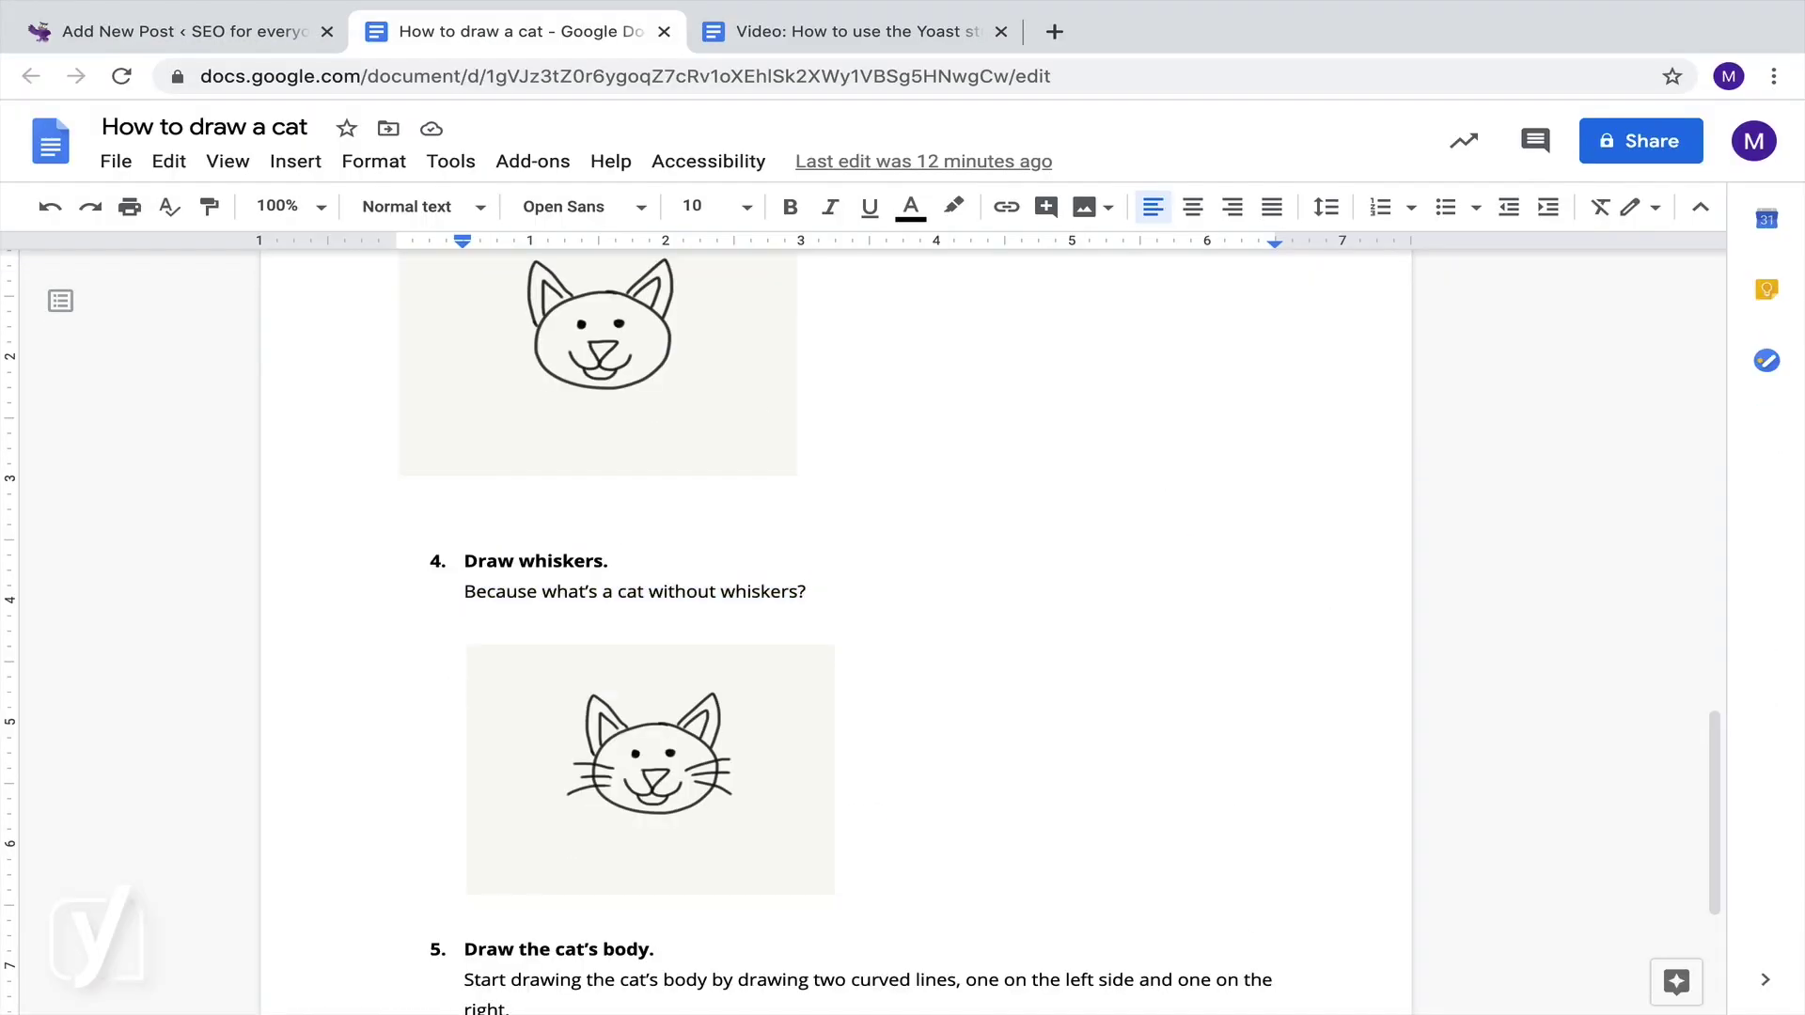
{"action": "scroll", "coordinate": [673, 910], "scroll_direction": "down", "scroll_amount": 2}
{"action": "triple_click", "coordinate": [673, 910]}
{"action": "key", "text": "ctrl+shift+Tab"}
{"action": "key", "text": "ctrl+v"}
Step: Paste step 5's curved-lines description from the doc
{"action": "left_click", "coordinate": [524, 36]}
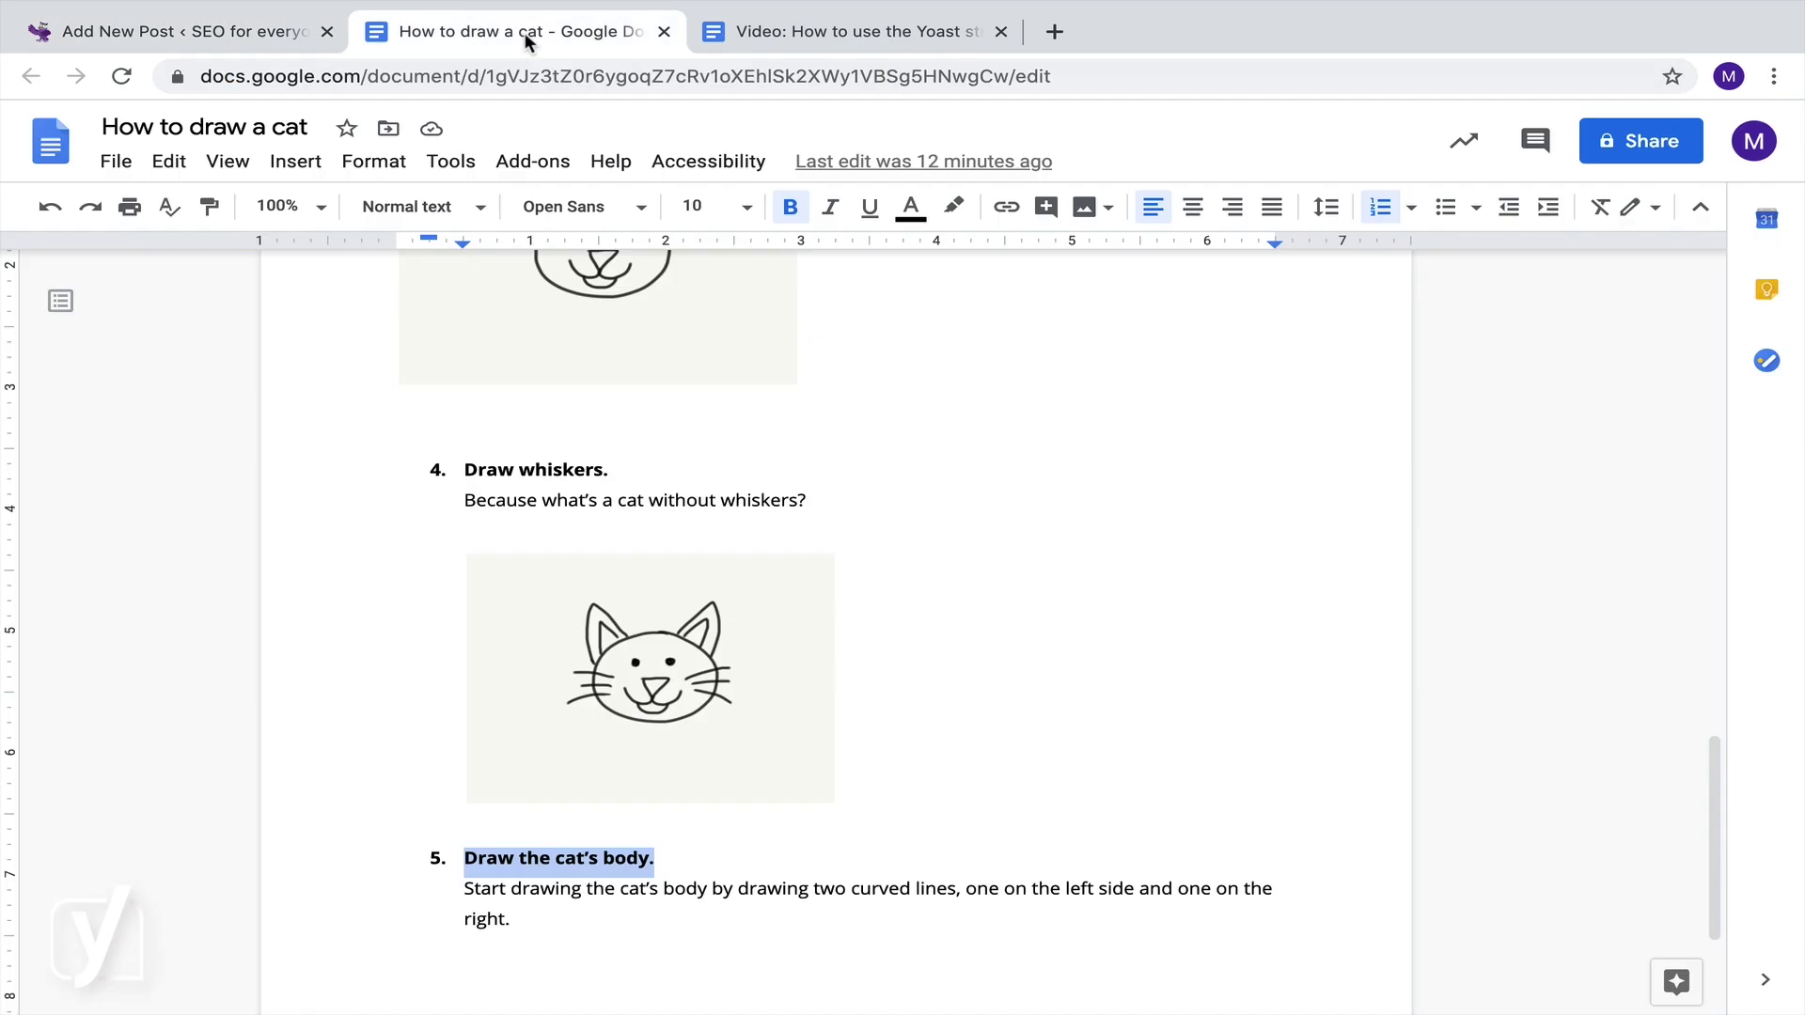
{"action": "triple_click", "coordinate": [514, 920]}
{"action": "key", "text": "ctrl+c"}
{"action": "left_click", "coordinate": [258, 36]}
{"action": "left_click", "coordinate": [540, 571]}
{"action": "key", "text": "ctrl+v"}
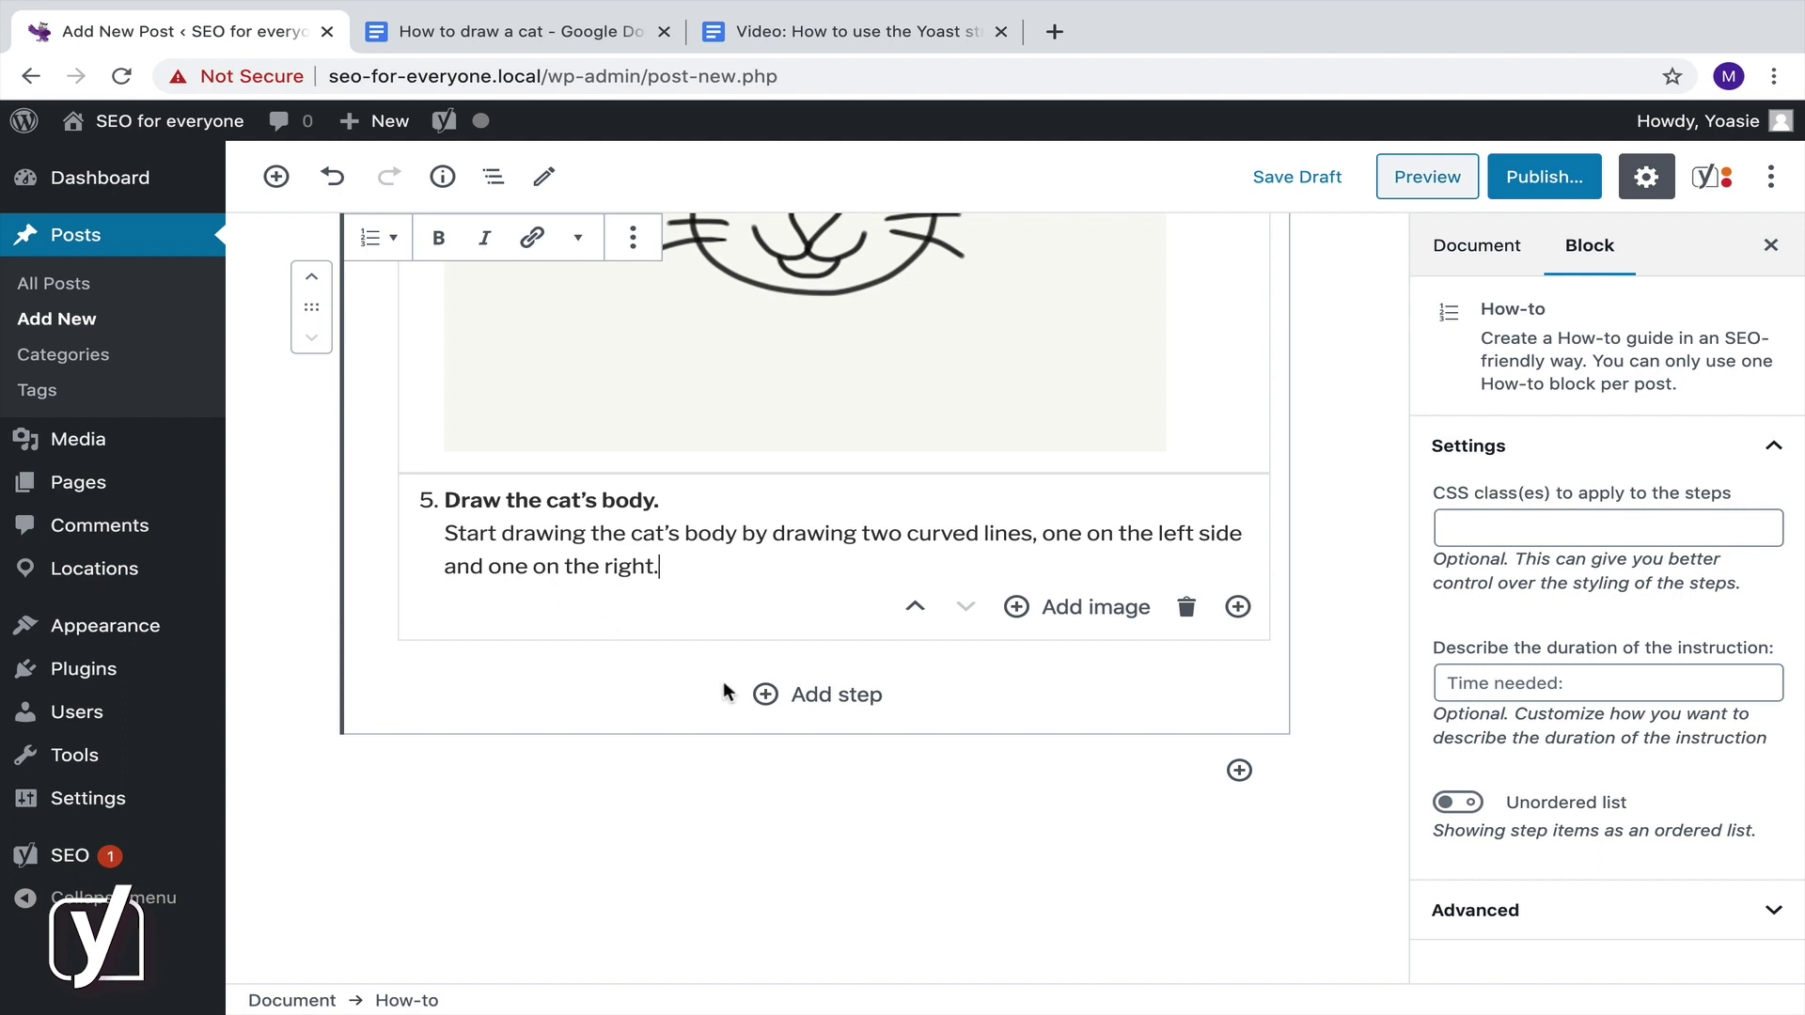
Step: Delete the fifth How-to step
{"action": "left_click", "coordinate": [1186, 609]}
{"action": "left_click", "coordinate": [1329, 504]}
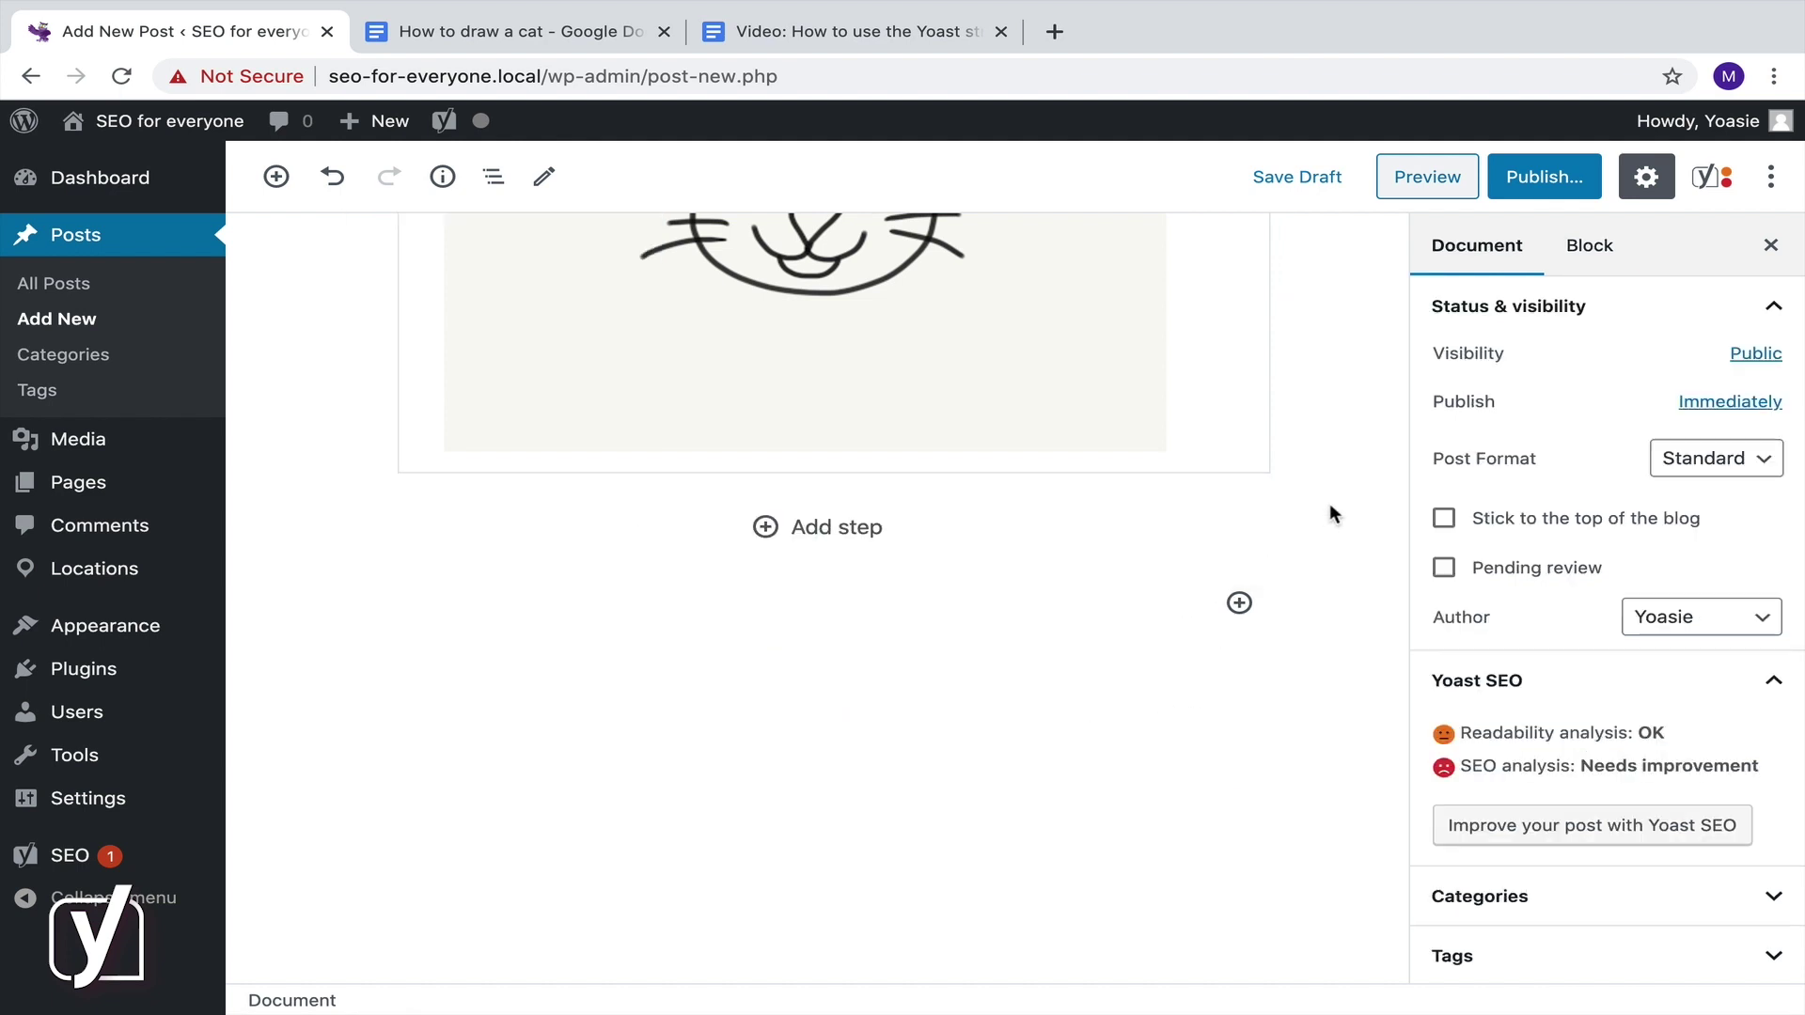
{"action": "scroll", "coordinate": [1329, 503], "scroll_direction": "up", "scroll_amount": 3}
{"action": "scroll", "coordinate": [1329, 504], "scroll_direction": "up", "scroll_amount": 10}
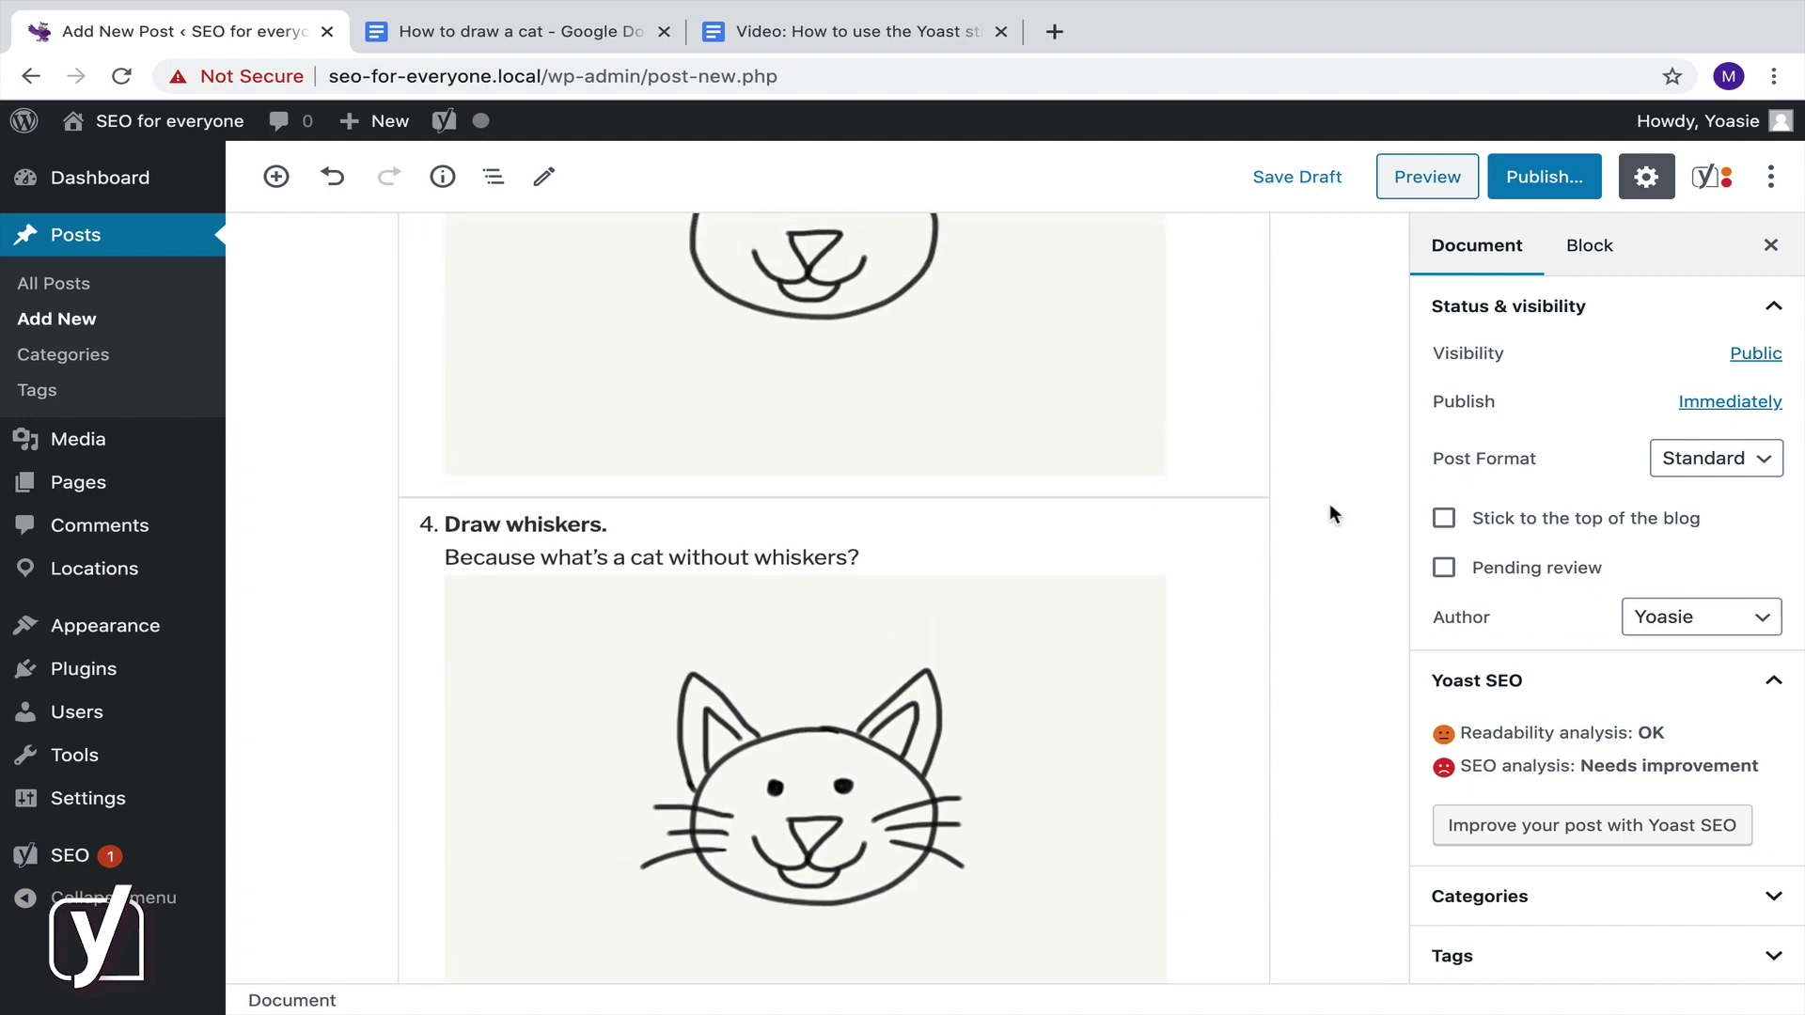
{"action": "scroll", "coordinate": [1329, 504], "scroll_direction": "up", "scroll_amount": 12}
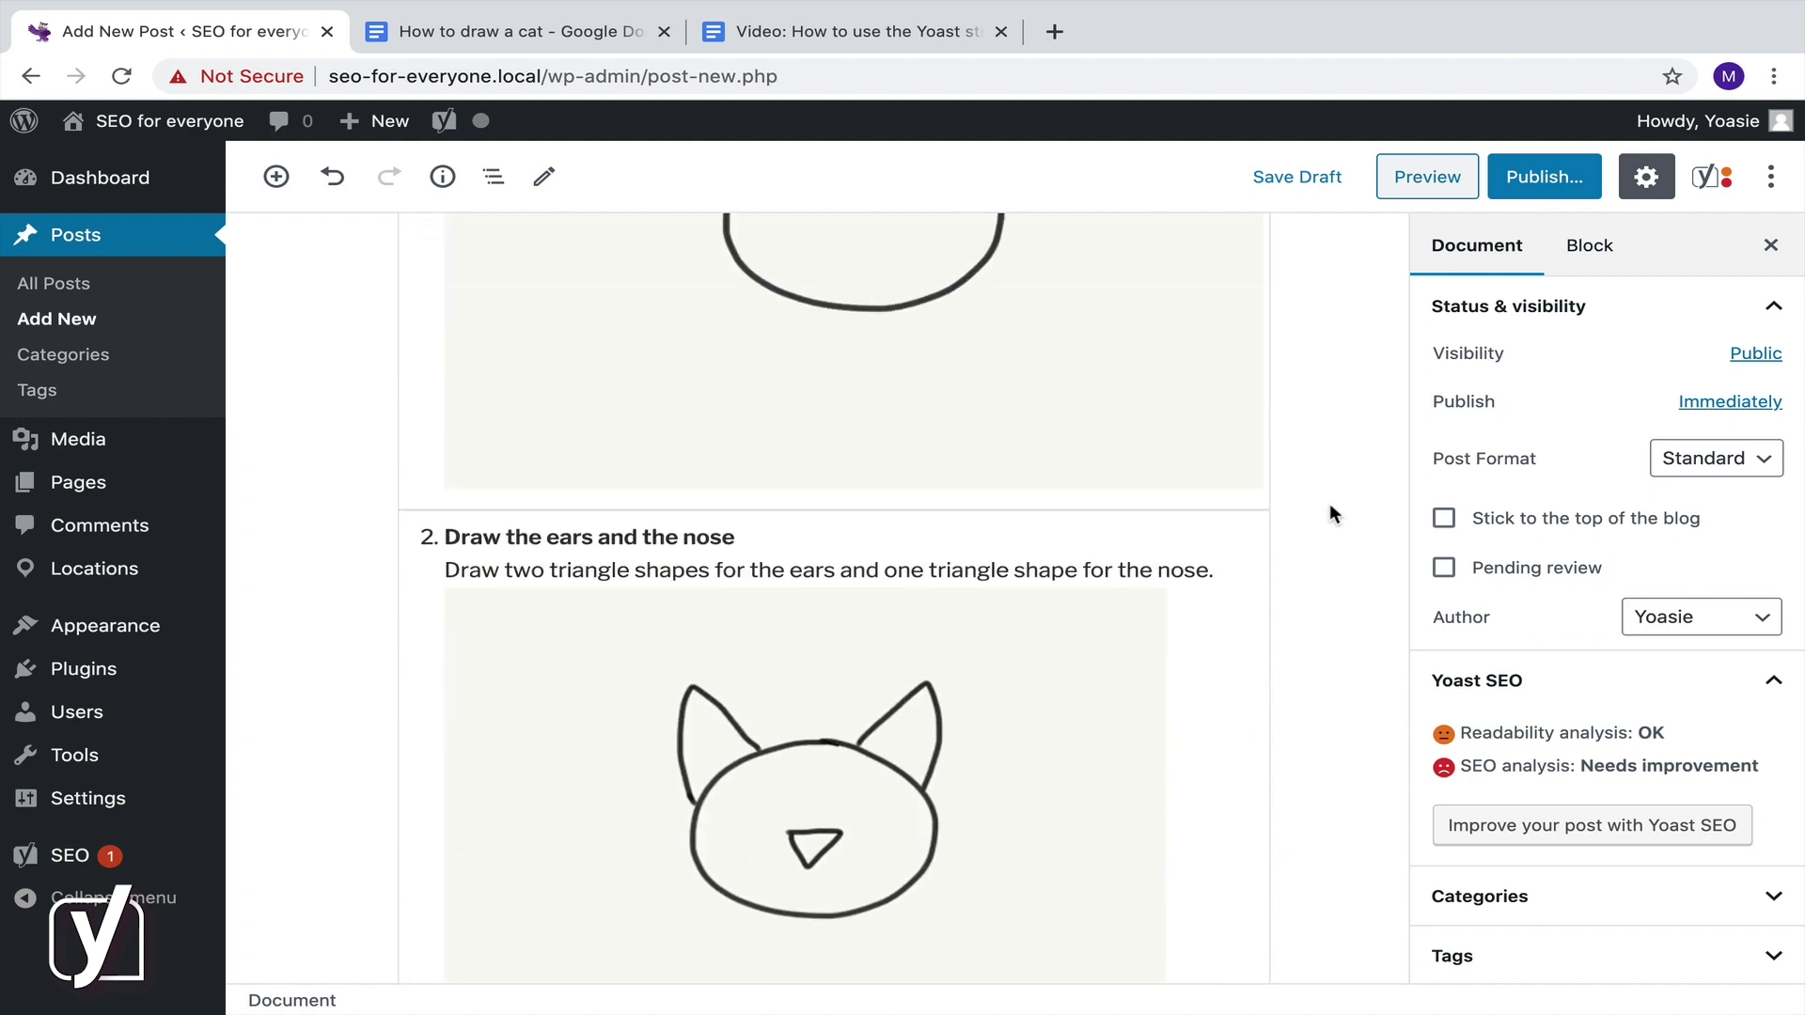
{"action": "scroll", "coordinate": [1330, 504], "scroll_direction": "up", "scroll_amount": 3}
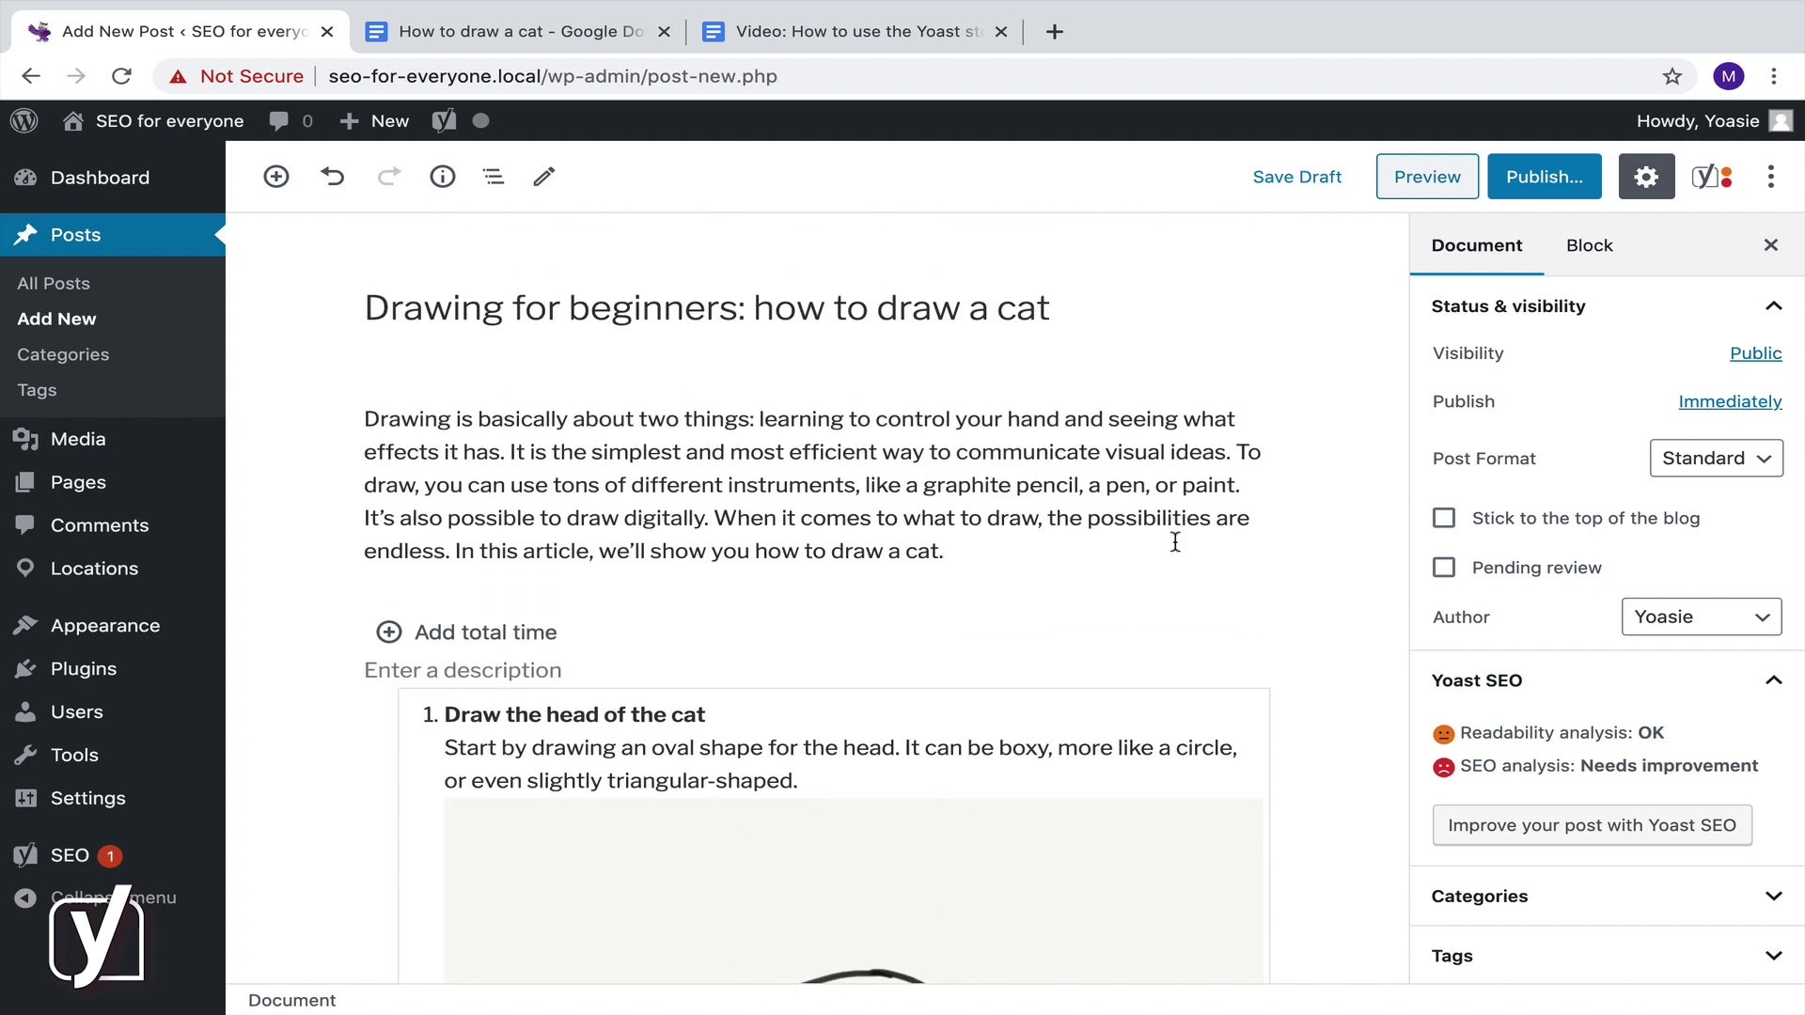
Step: Set the How-to total time to 2 minutes and save the post as a draft
{"action": "left_click", "coordinate": [475, 632]}
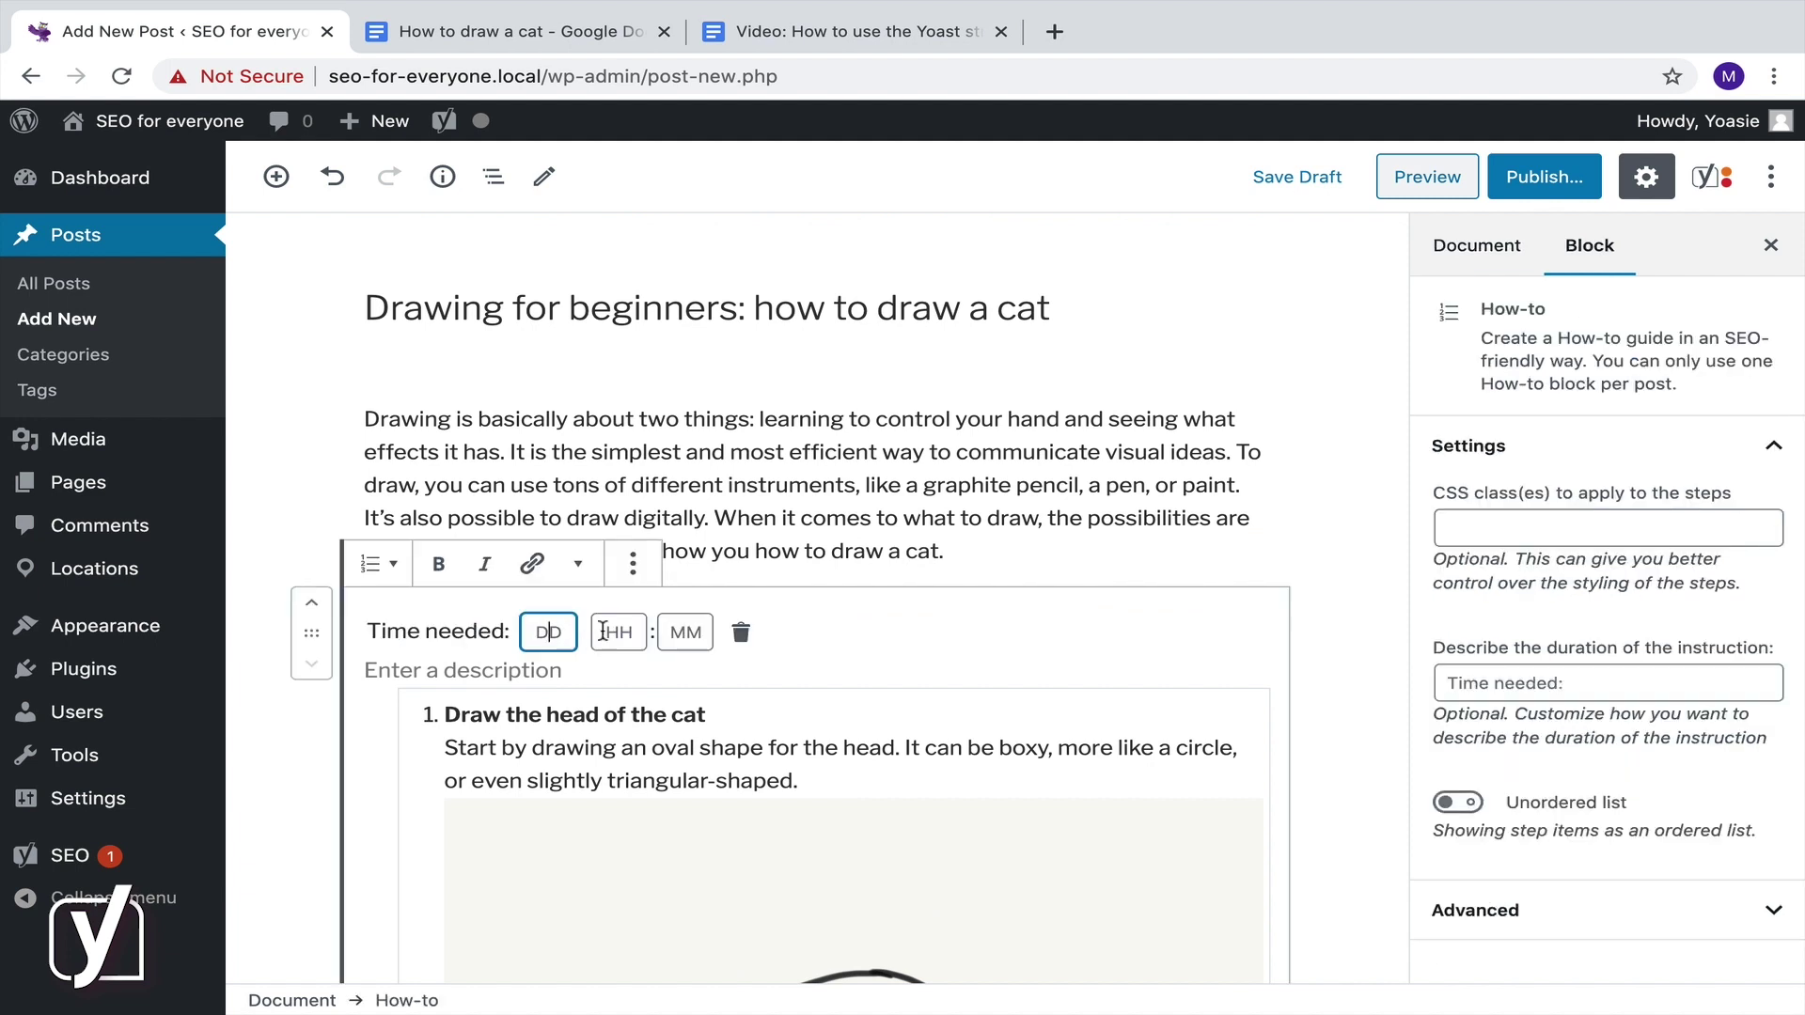
{"action": "left_click", "coordinate": [670, 633]}
{"action": "type", "text": "2"}
{"action": "left_click", "coordinate": [1023, 553]}
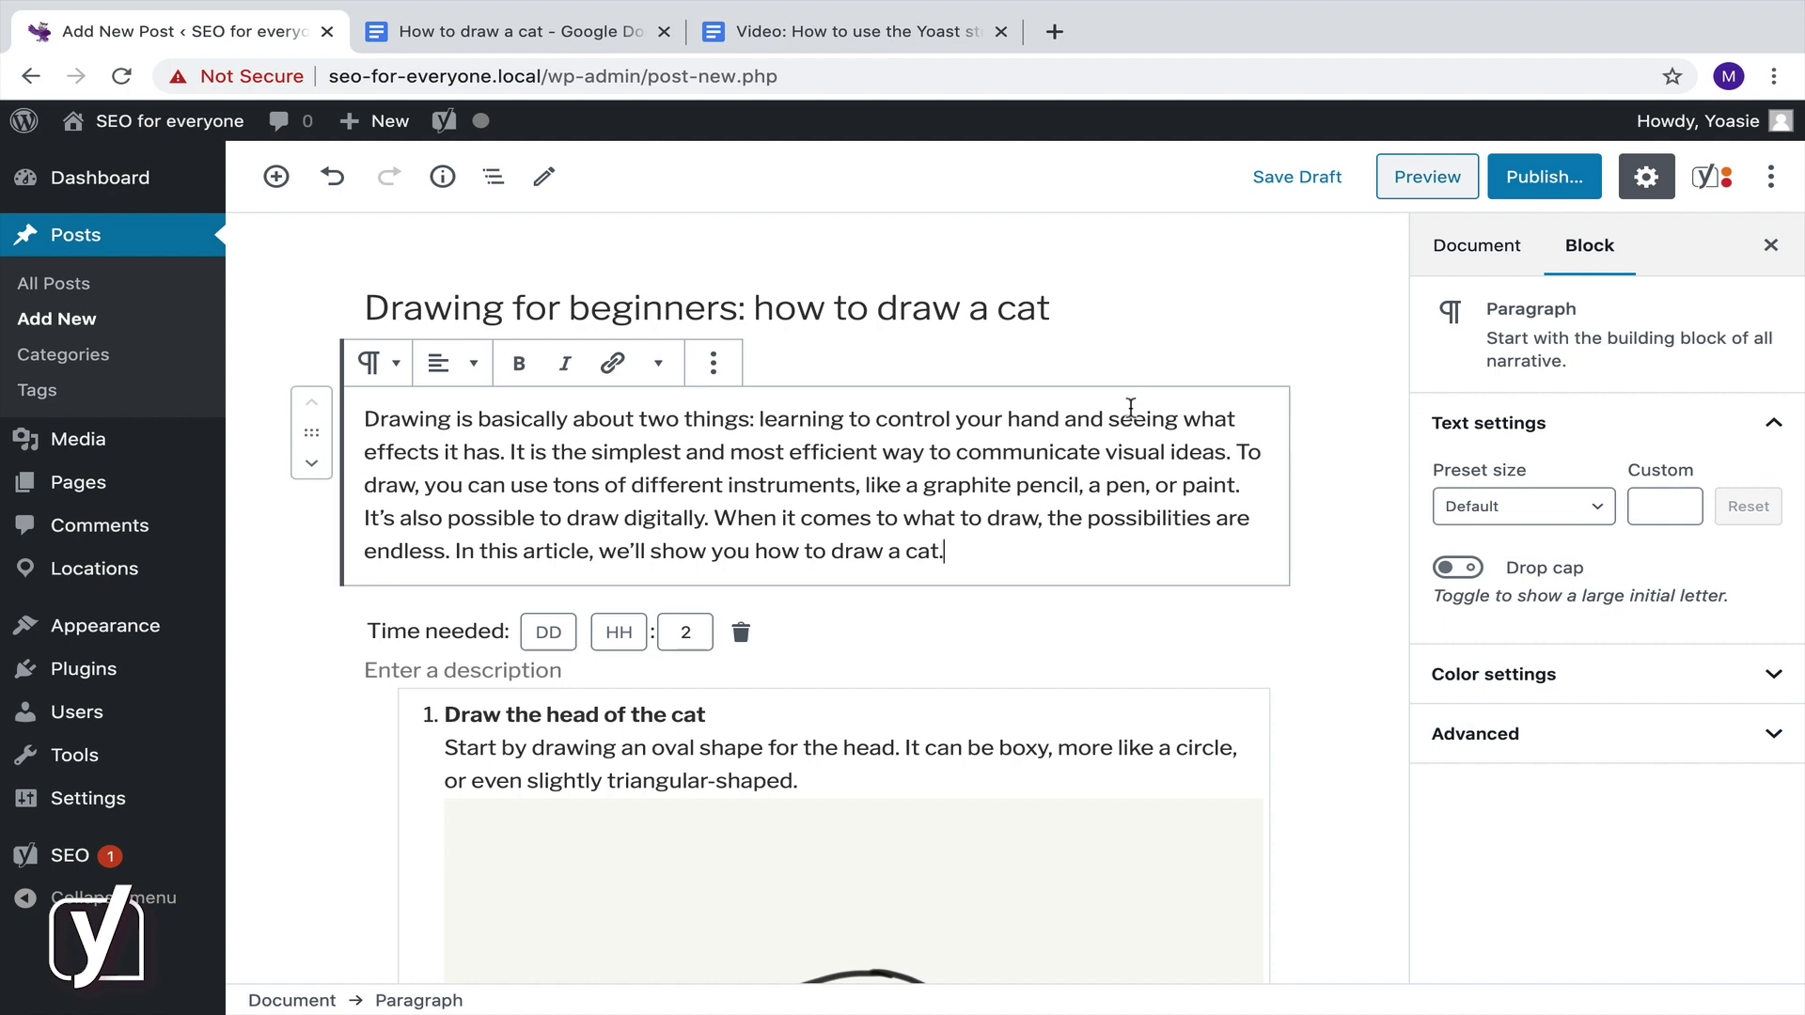
{"action": "left_click", "coordinate": [1280, 181]}
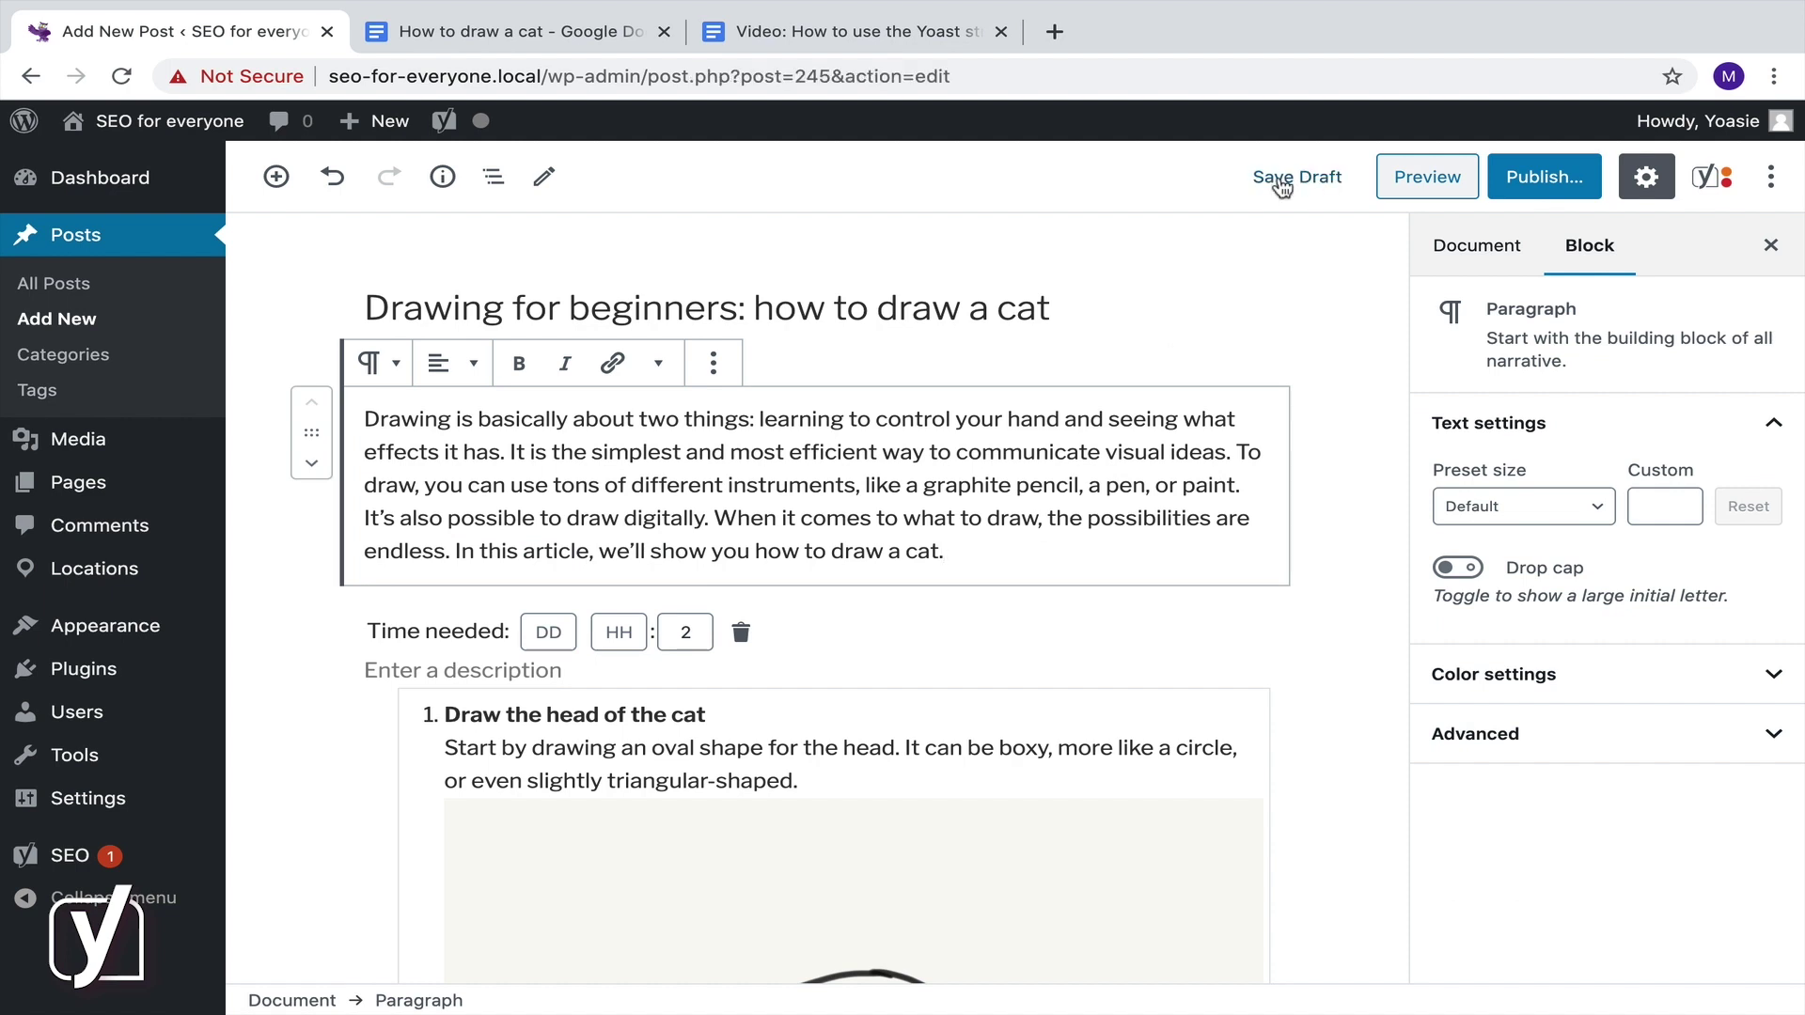
Step: Preview the draft, checking 'Time needed: 2 minutes' and the illustrated steps, then return to editing
{"action": "left_click", "coordinate": [1427, 176]}
{"action": "scroll", "coordinate": [781, 502], "scroll_direction": "down", "scroll_amount": 10}
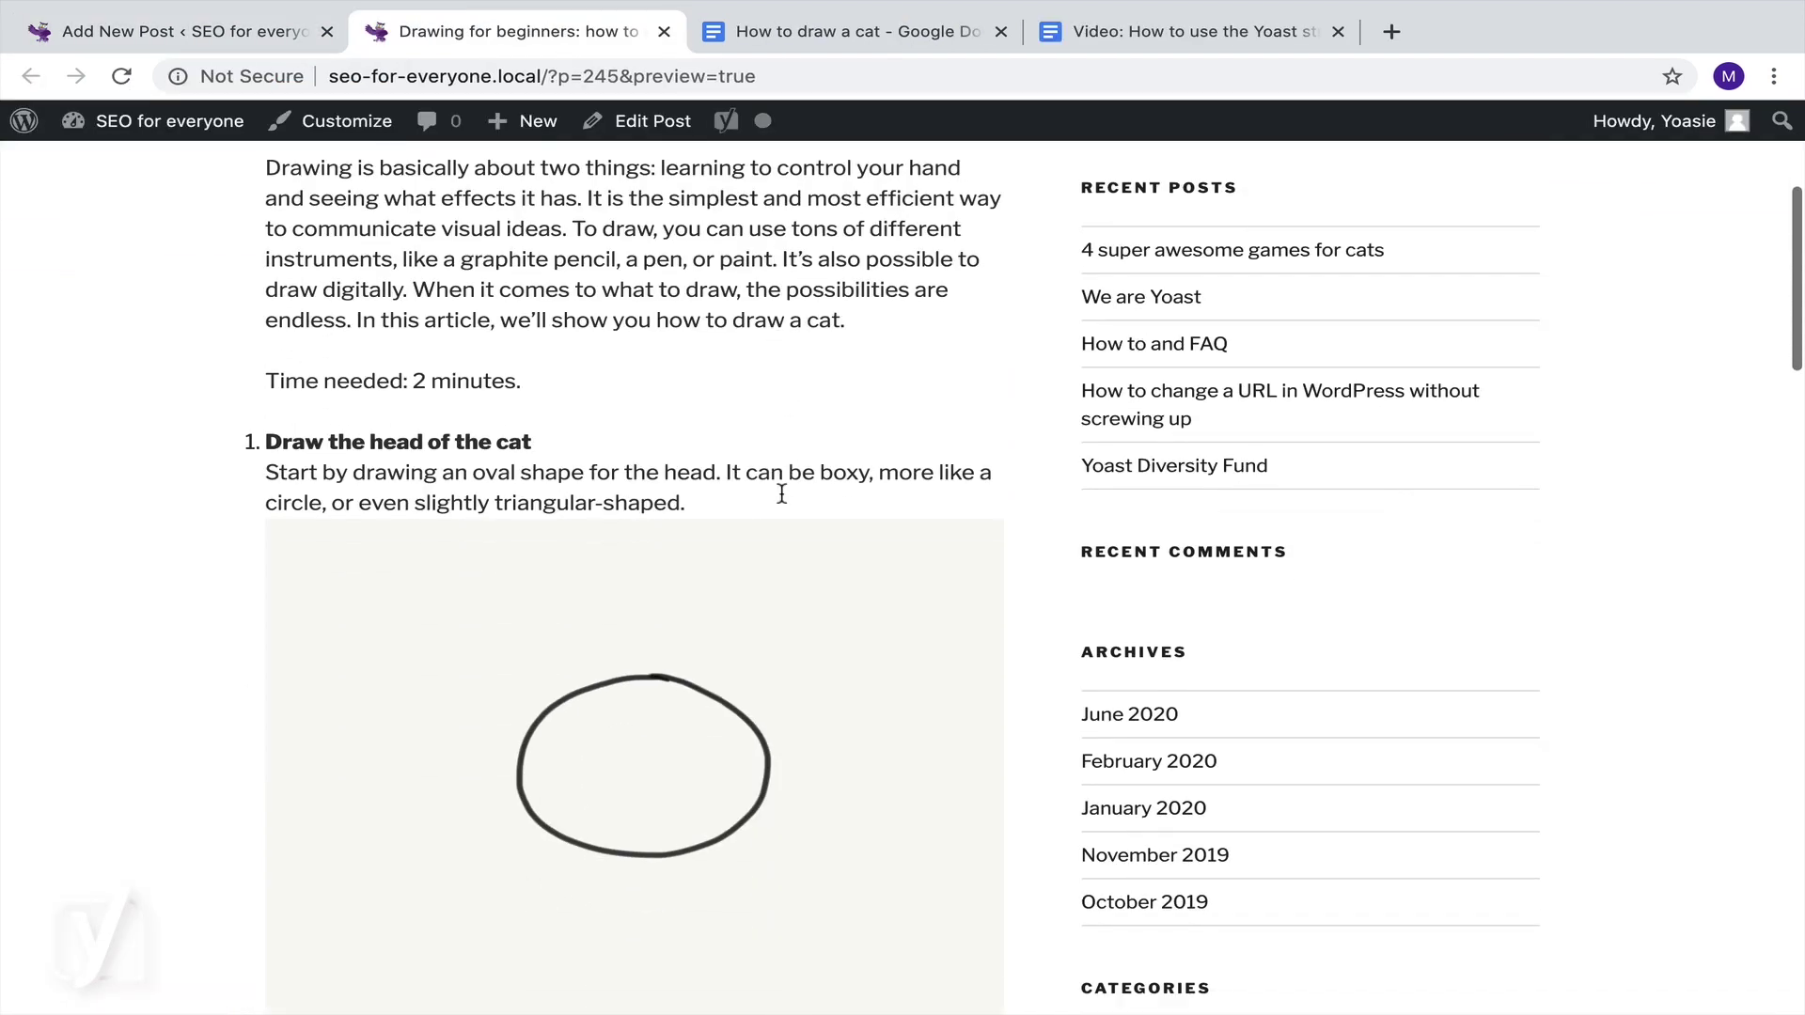
{"action": "scroll", "coordinate": [783, 502], "scroll_direction": "down", "scroll_amount": 15}
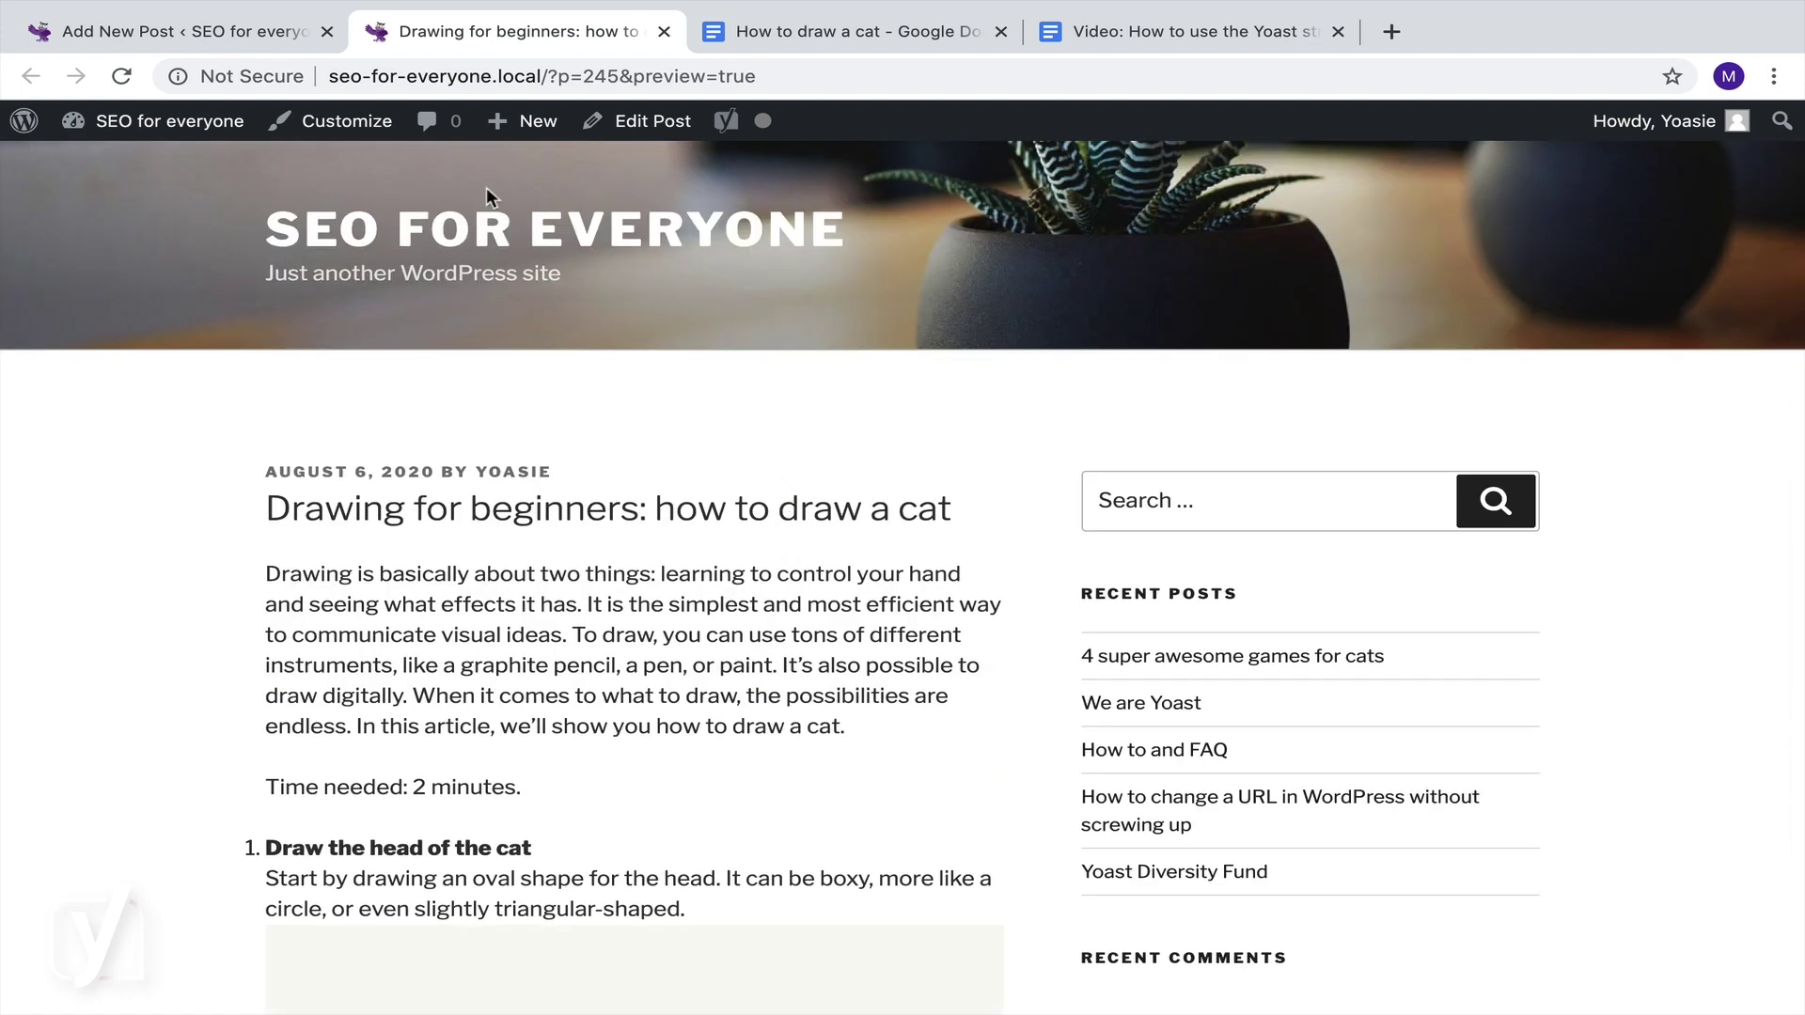
{"action": "left_click", "coordinate": [647, 121]}
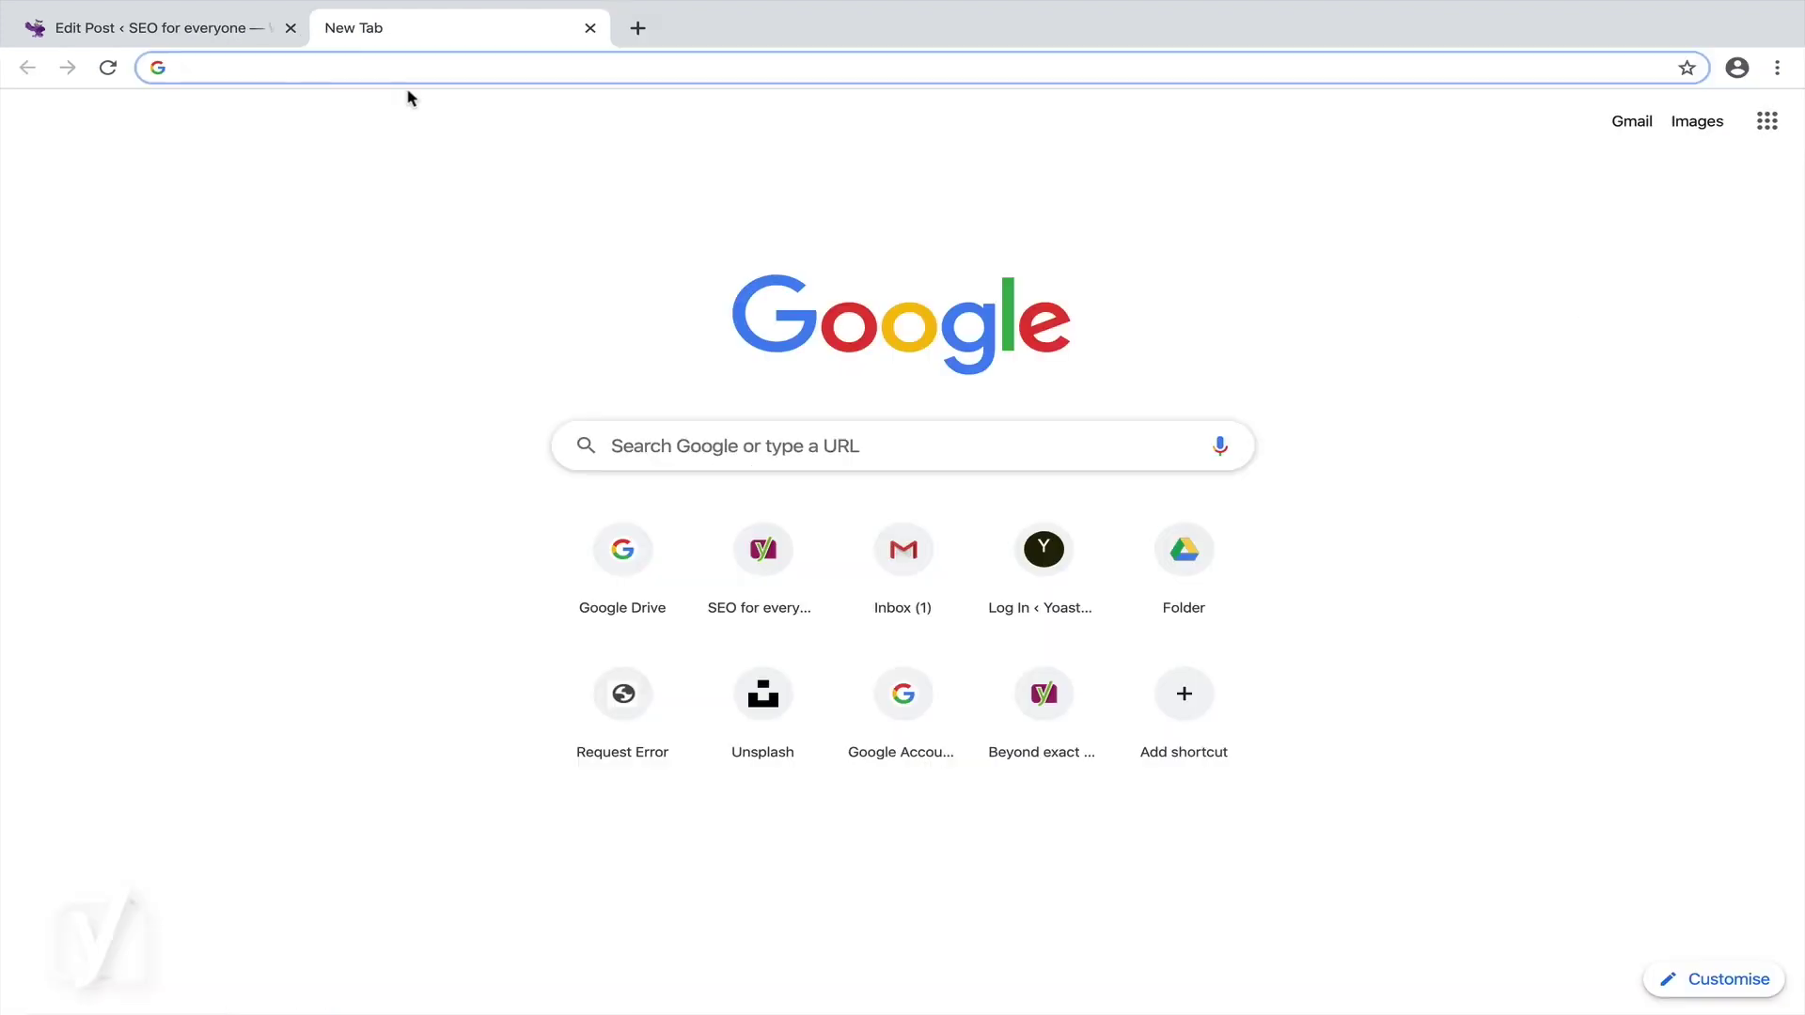
Step: Search Google for the Yoast diversity fund FAQ
{"action": "type", "text": "yoast diversity fund faq"}
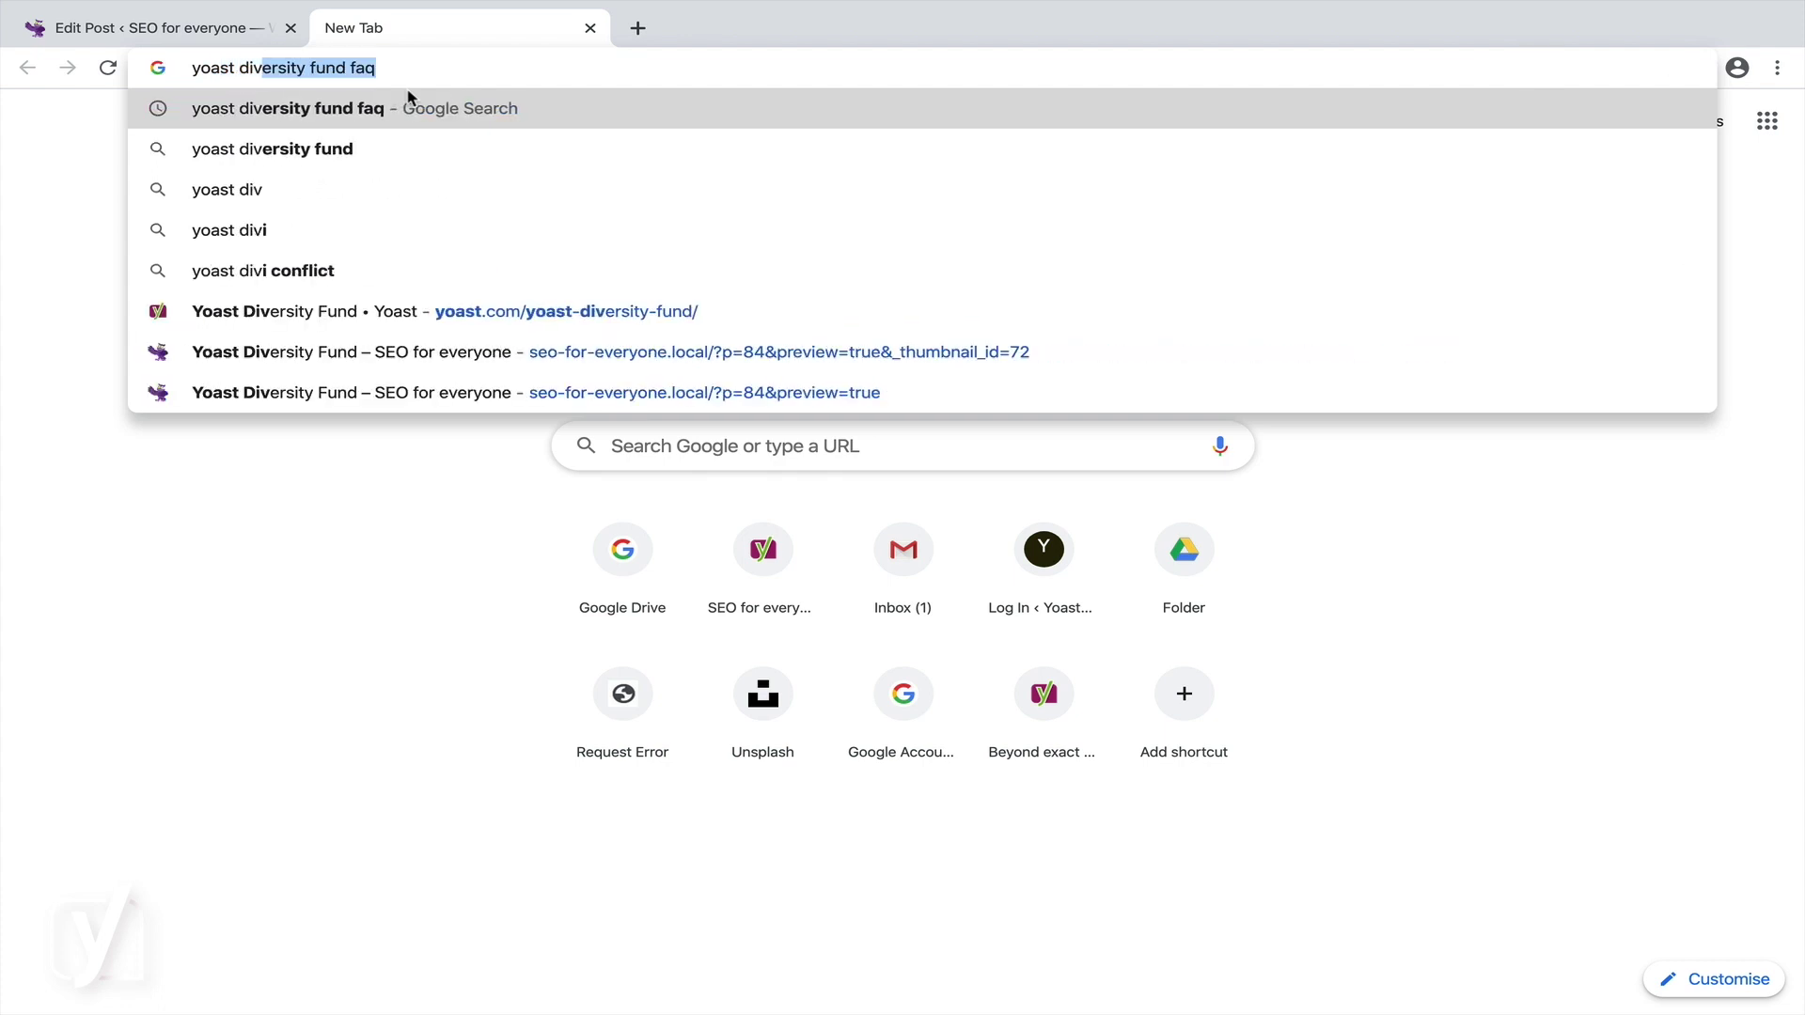
{"action": "key", "text": "Return"}
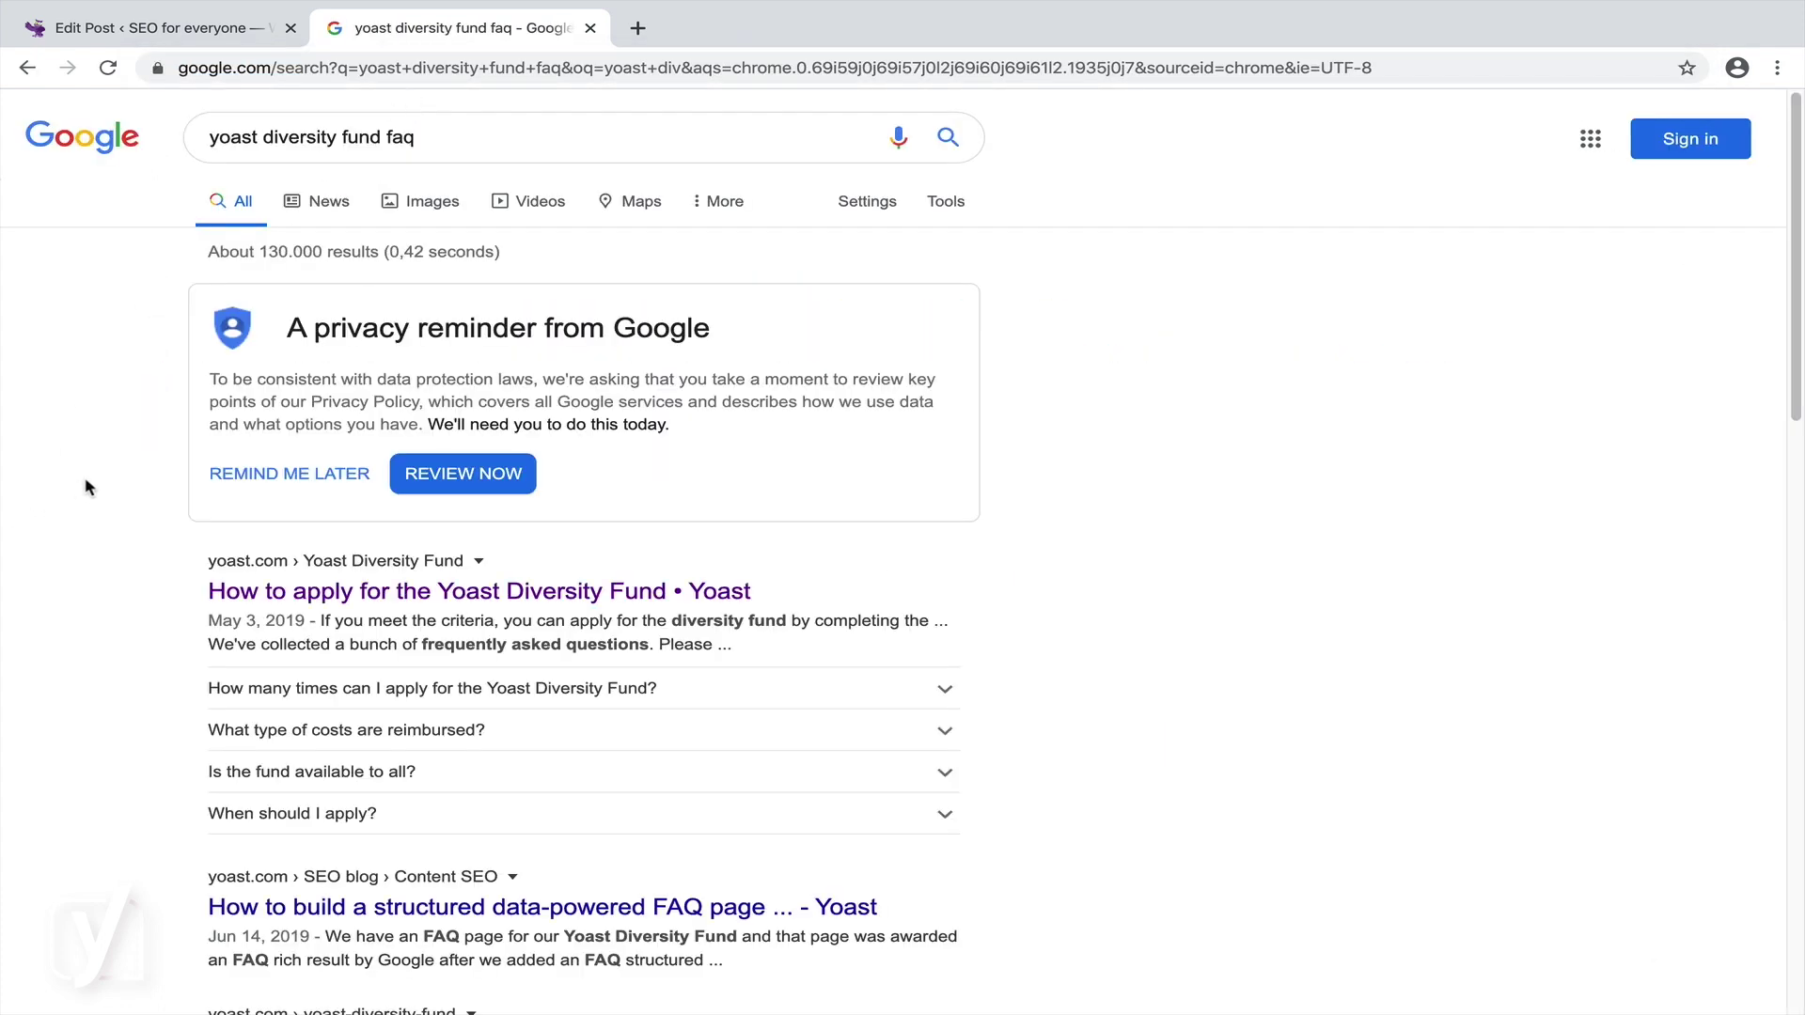
{"action": "scroll", "coordinate": [119, 475], "scroll_direction": "down", "scroll_amount": 3}
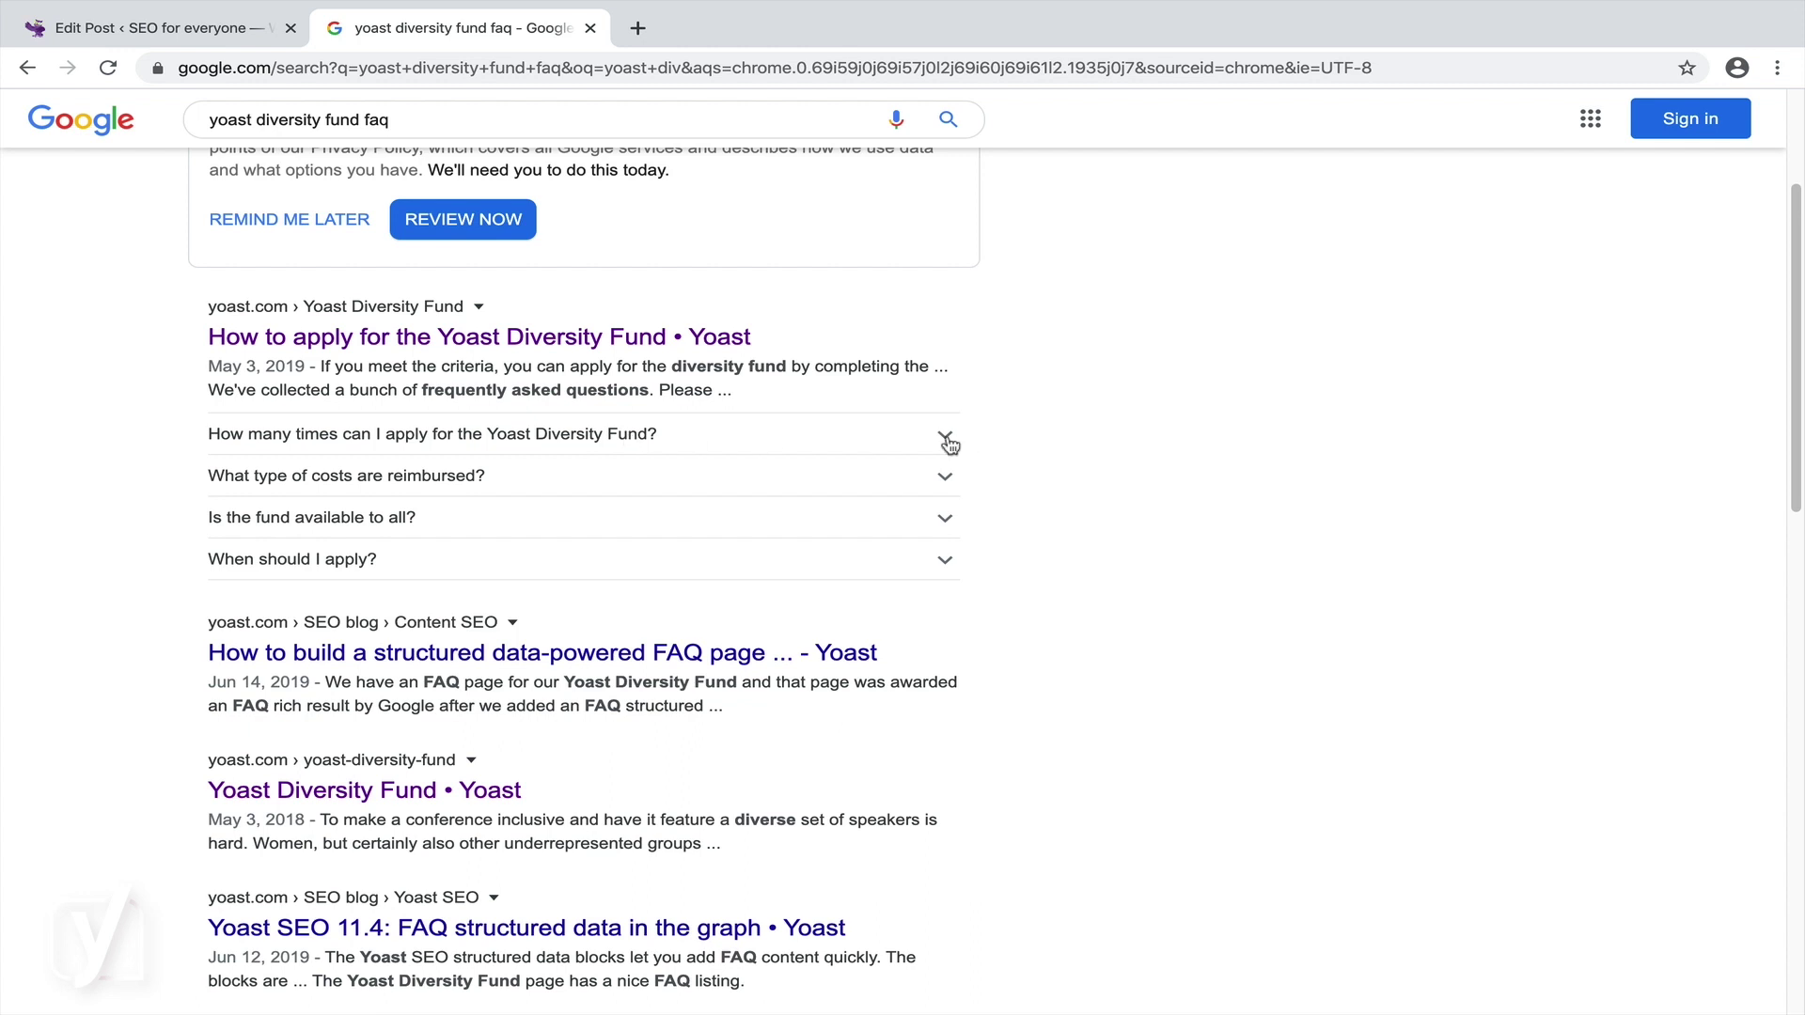
Step: Expand the first FAQ answer plus the reimbursed-costs and fund-availability questions
{"action": "left_click", "coordinate": [947, 440]}
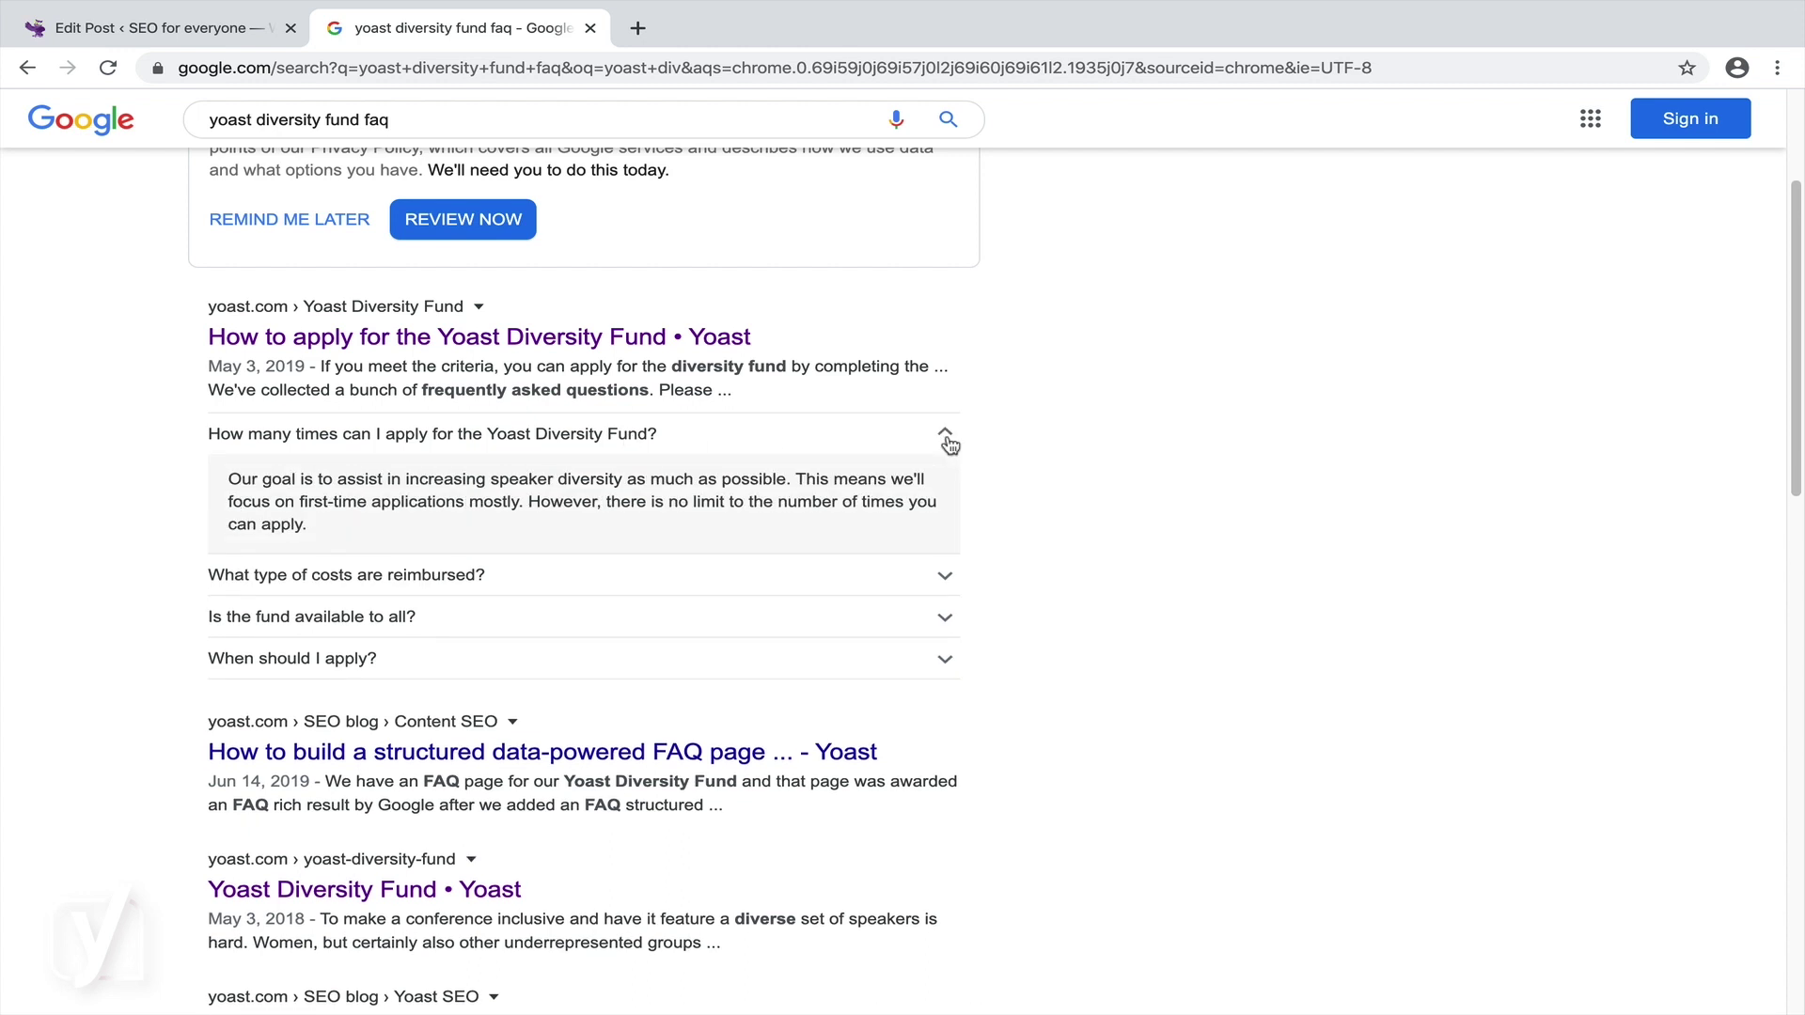
{"action": "left_click", "coordinate": [946, 575]}
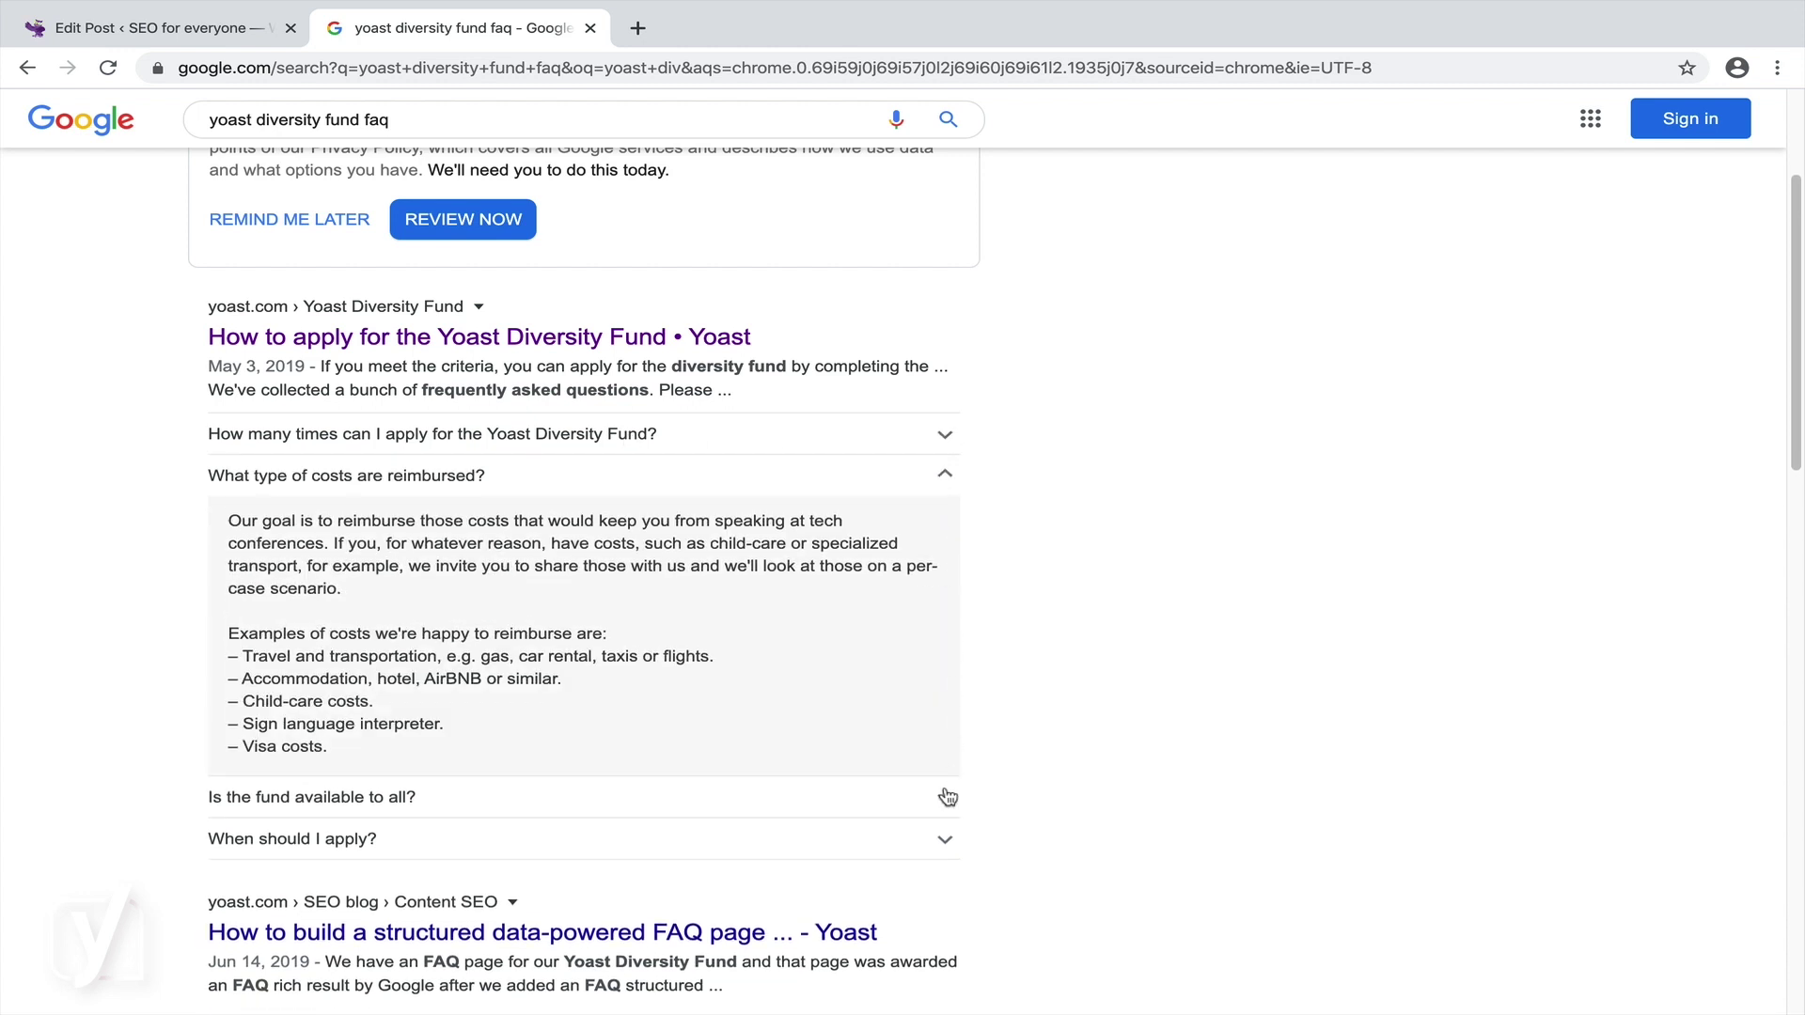
{"action": "left_click", "coordinate": [948, 797]}
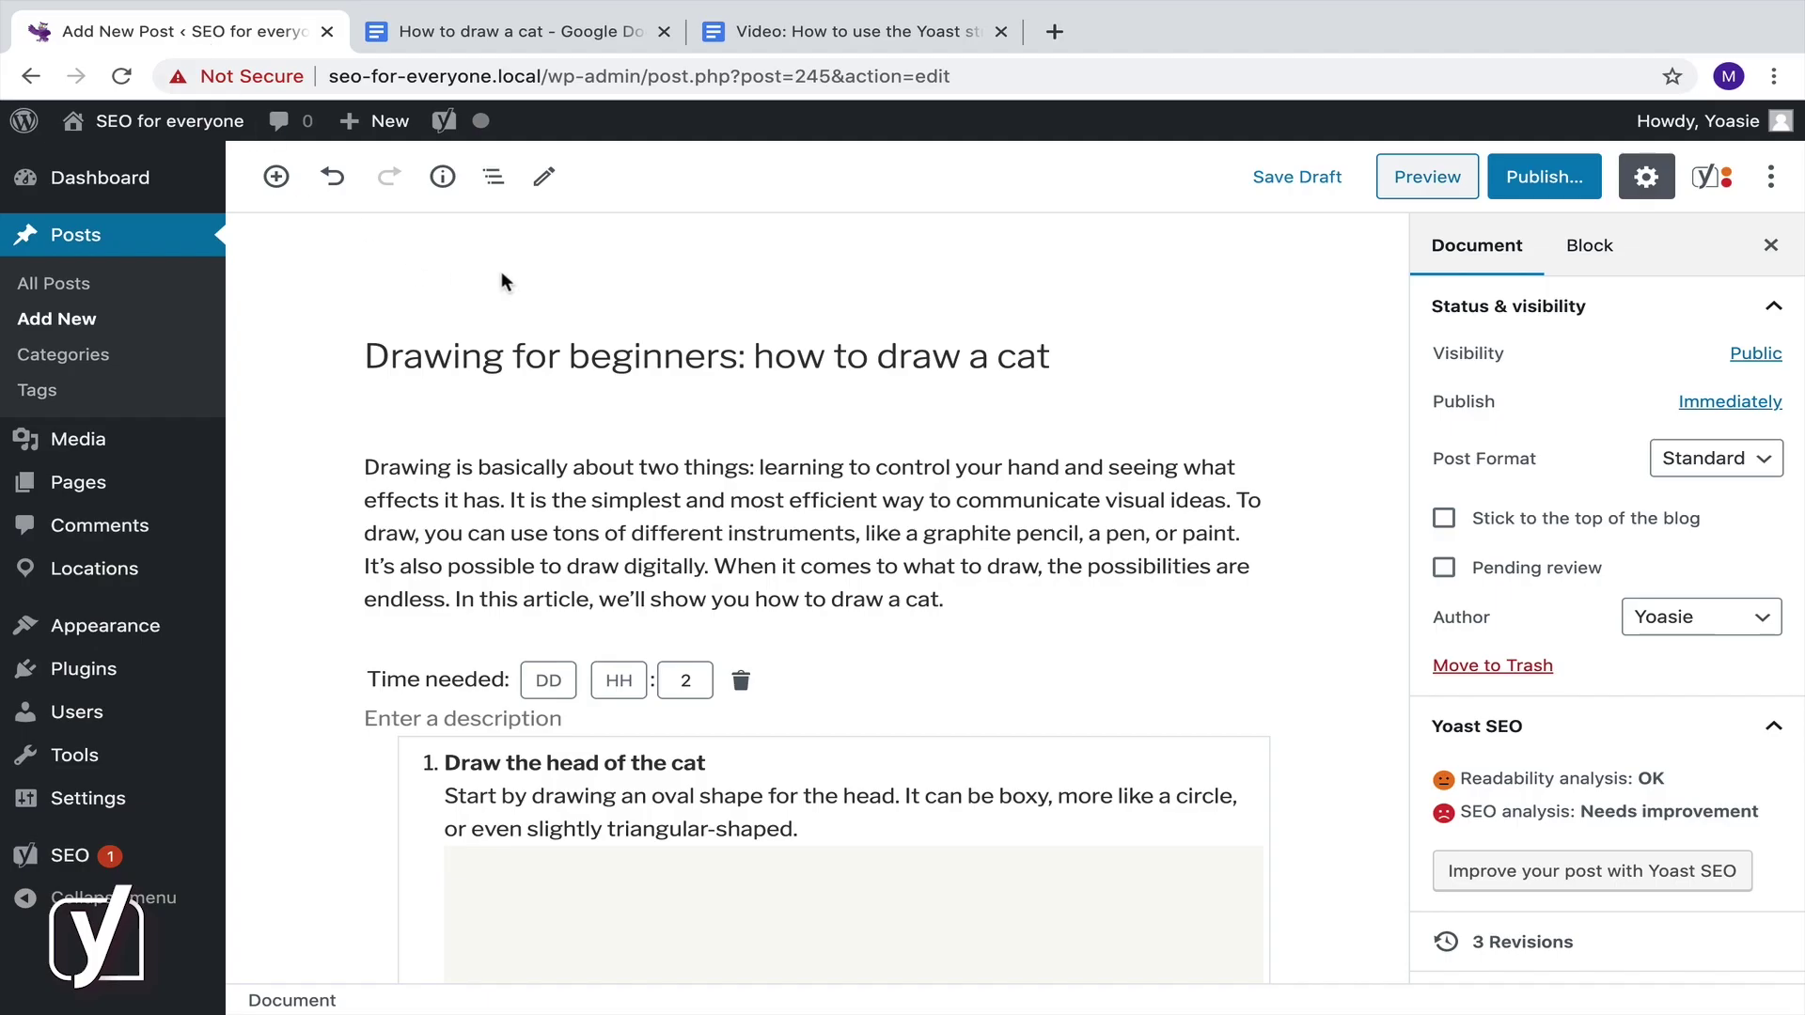
Step: Add a paragraph 'FAQ' below the how-to steps and turn it into a heading
{"action": "scroll", "coordinate": [558, 271], "scroll_direction": "down", "scroll_amount": 20}
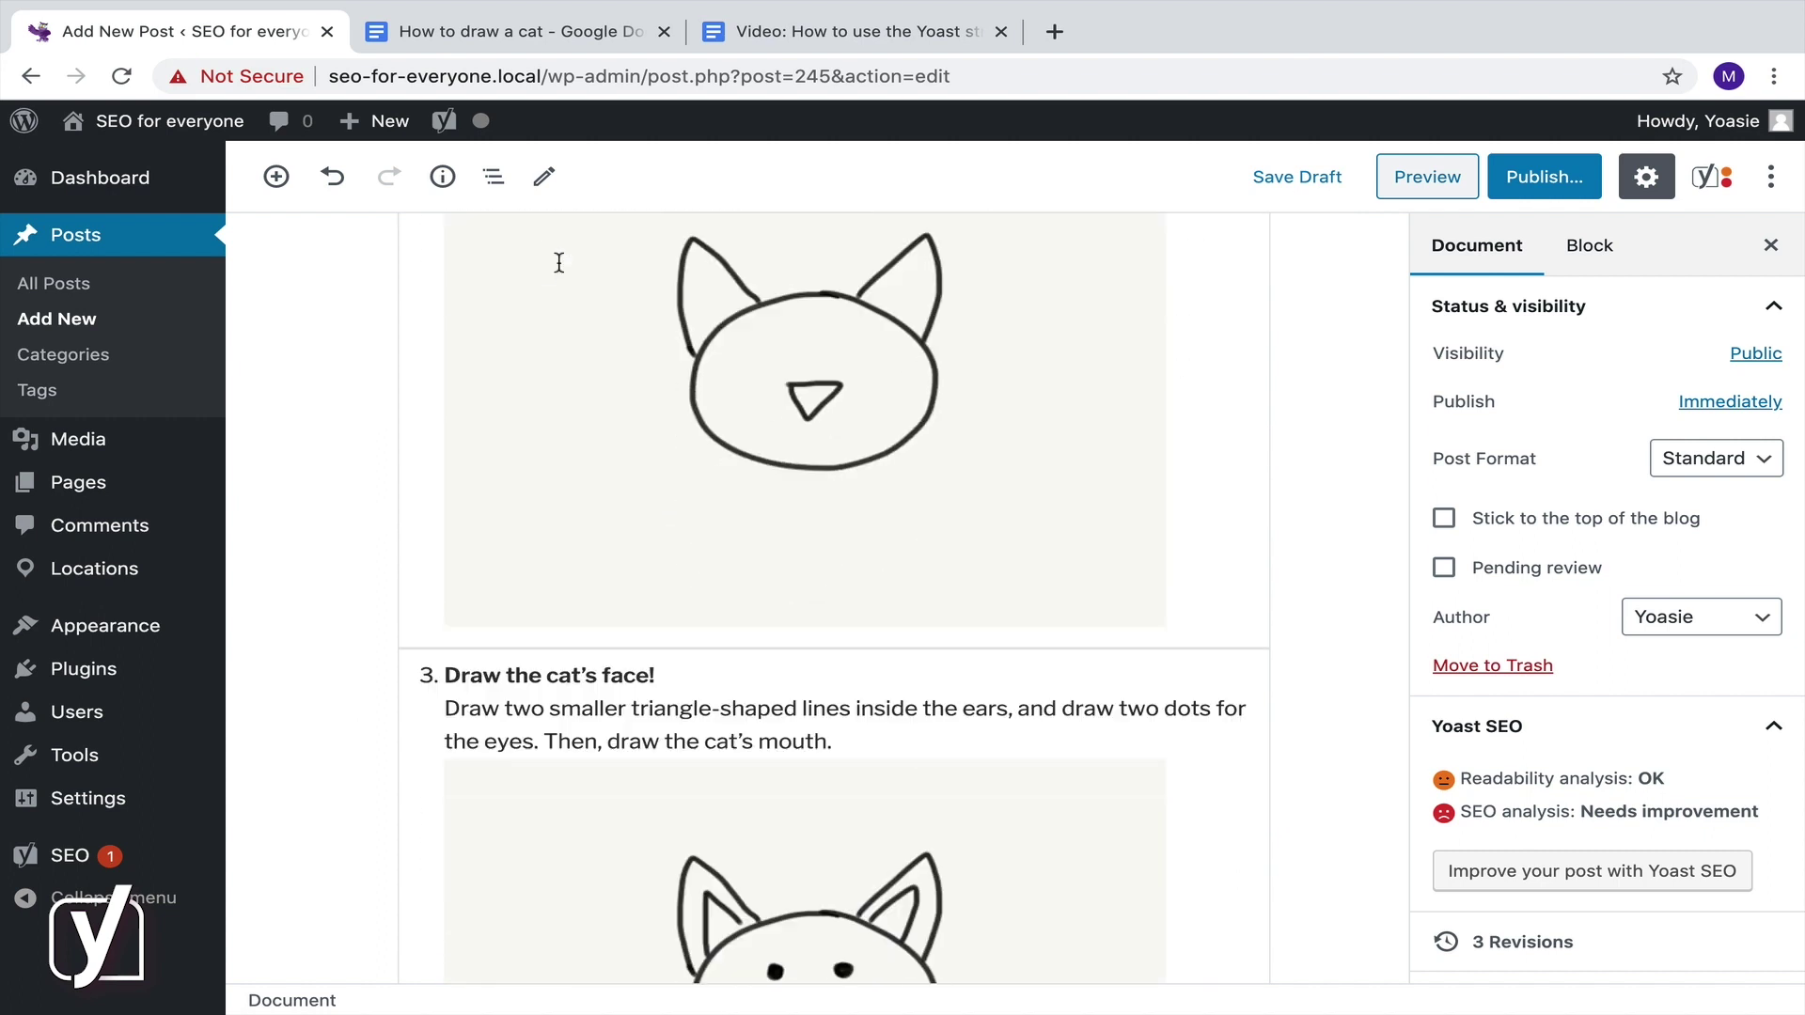
{"action": "scroll", "coordinate": [559, 261], "scroll_direction": "down", "scroll_amount": 10}
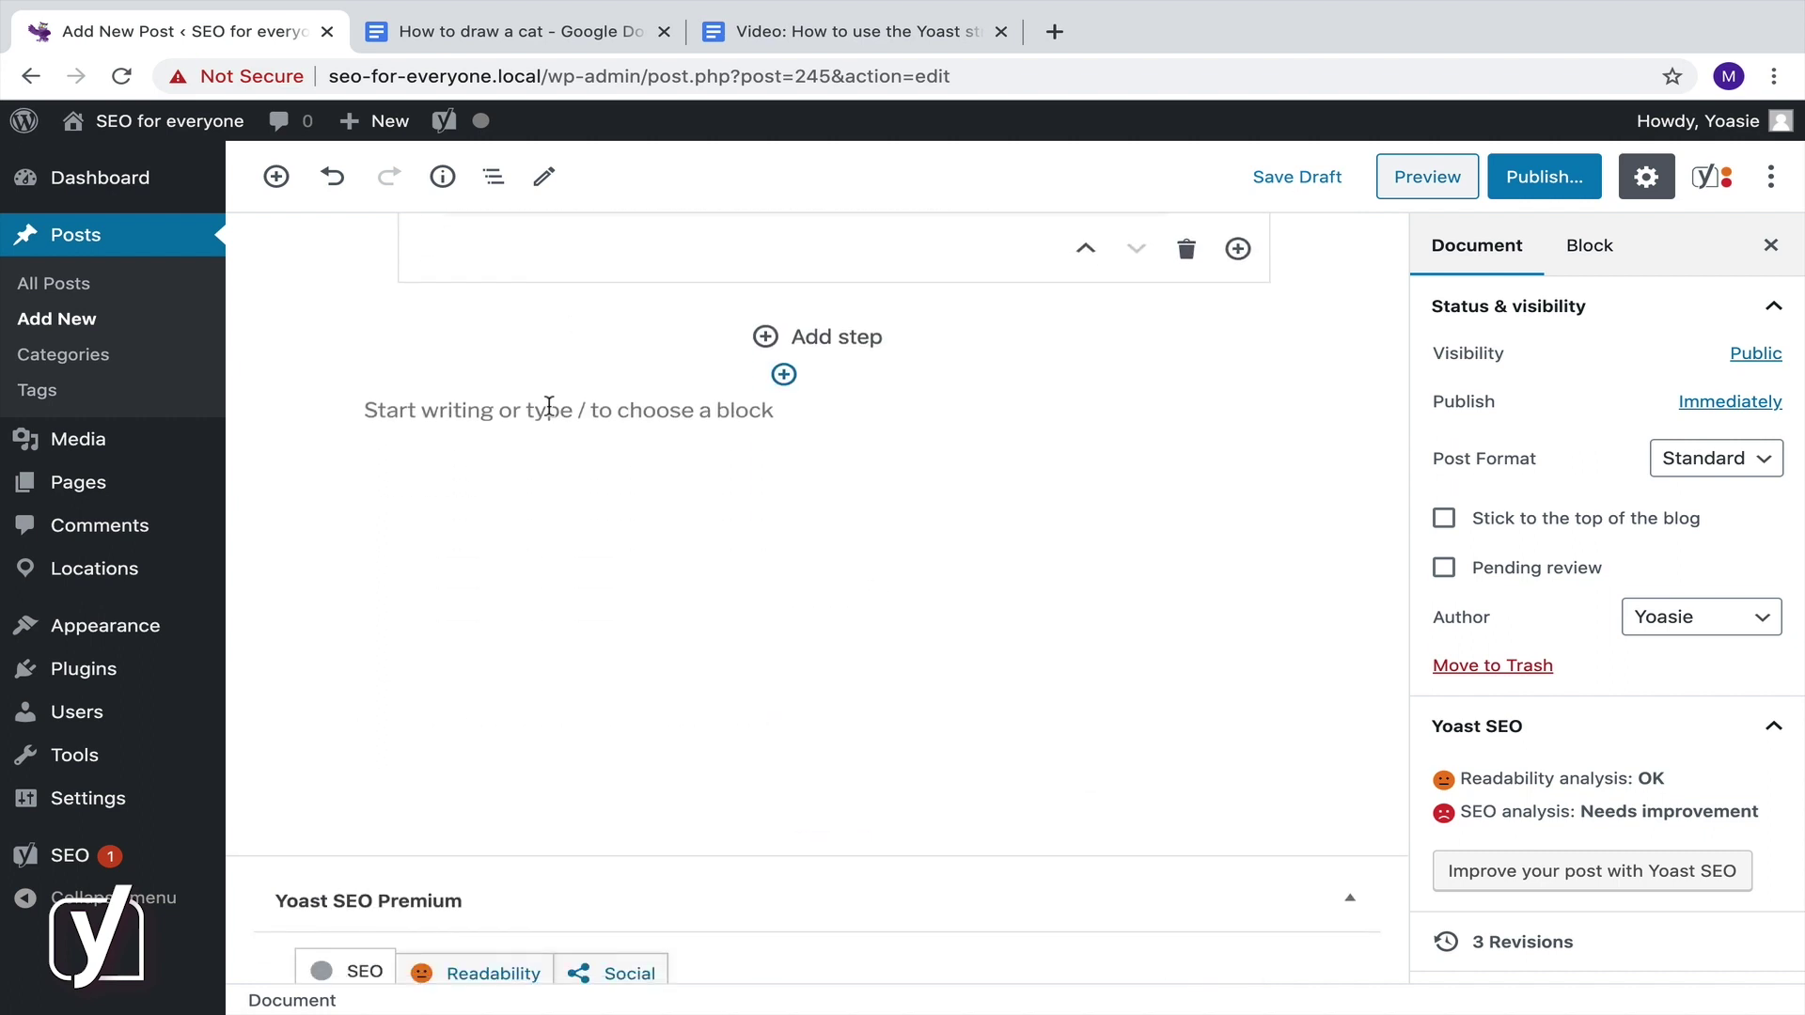
{"action": "left_click", "coordinate": [543, 418]}
{"action": "type", "text": "FAQ"}
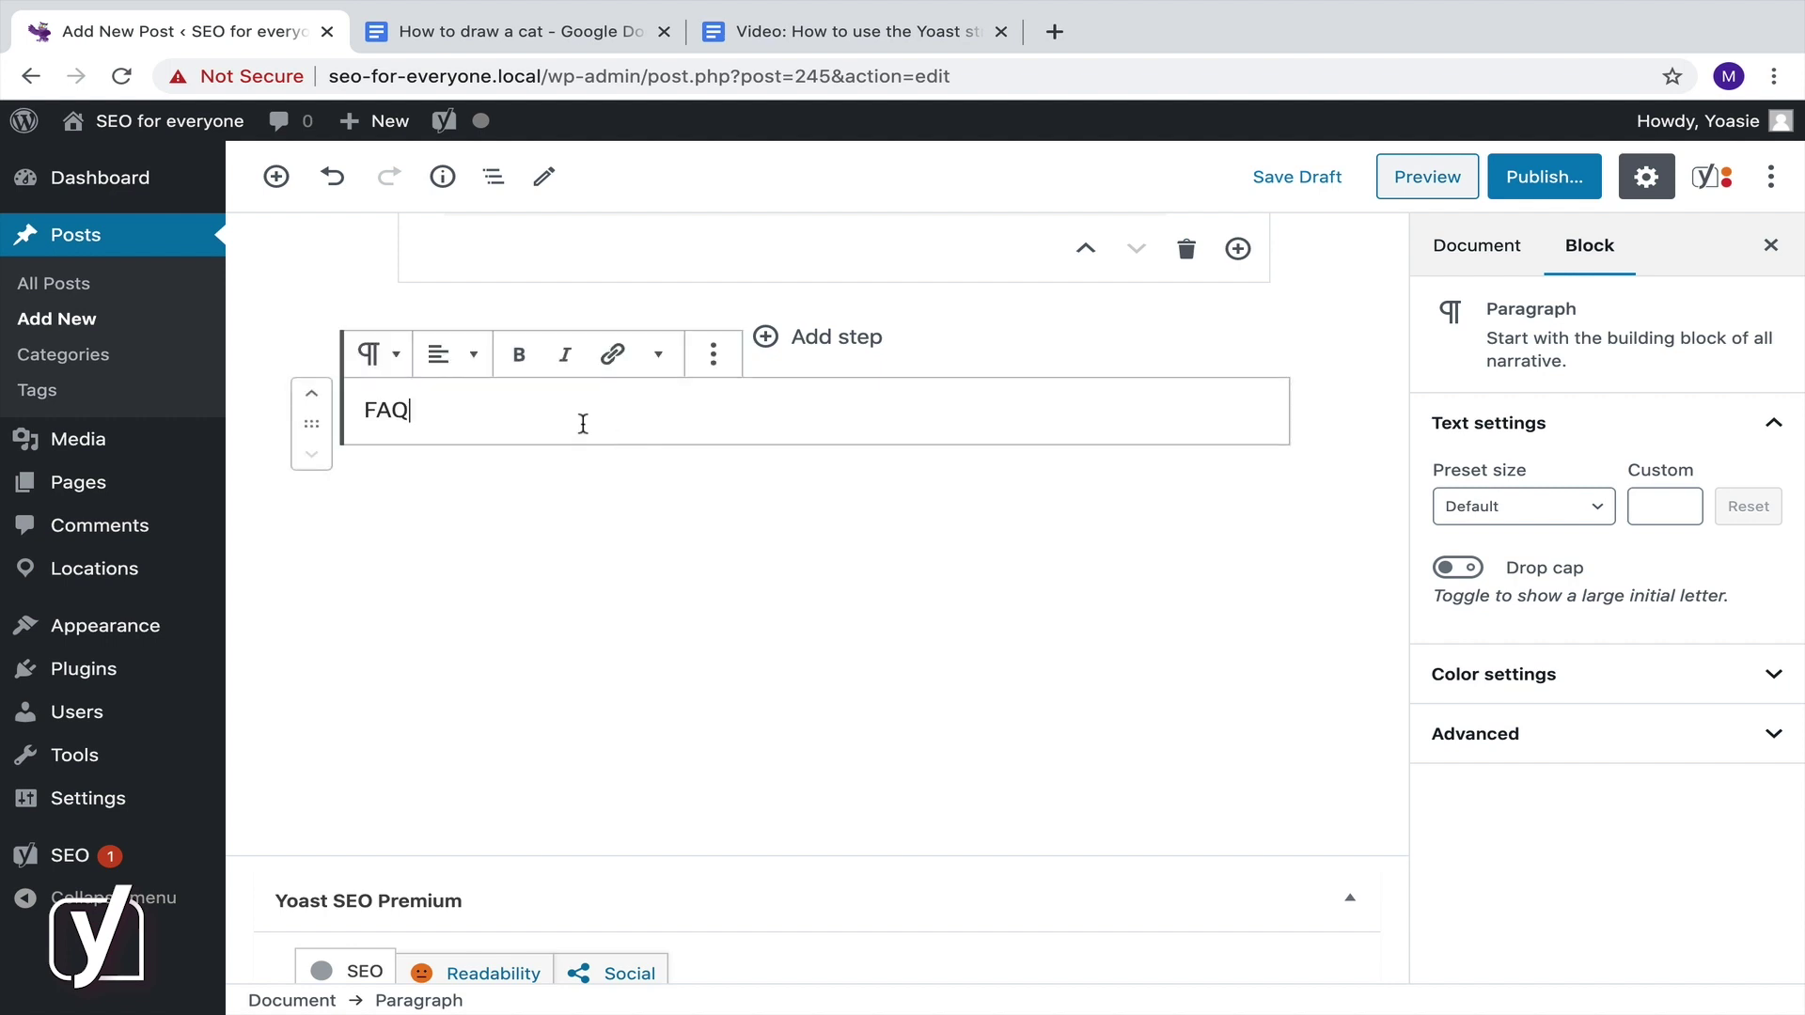
{"action": "left_click", "coordinate": [377, 356]}
{"action": "left_click", "coordinate": [442, 516]}
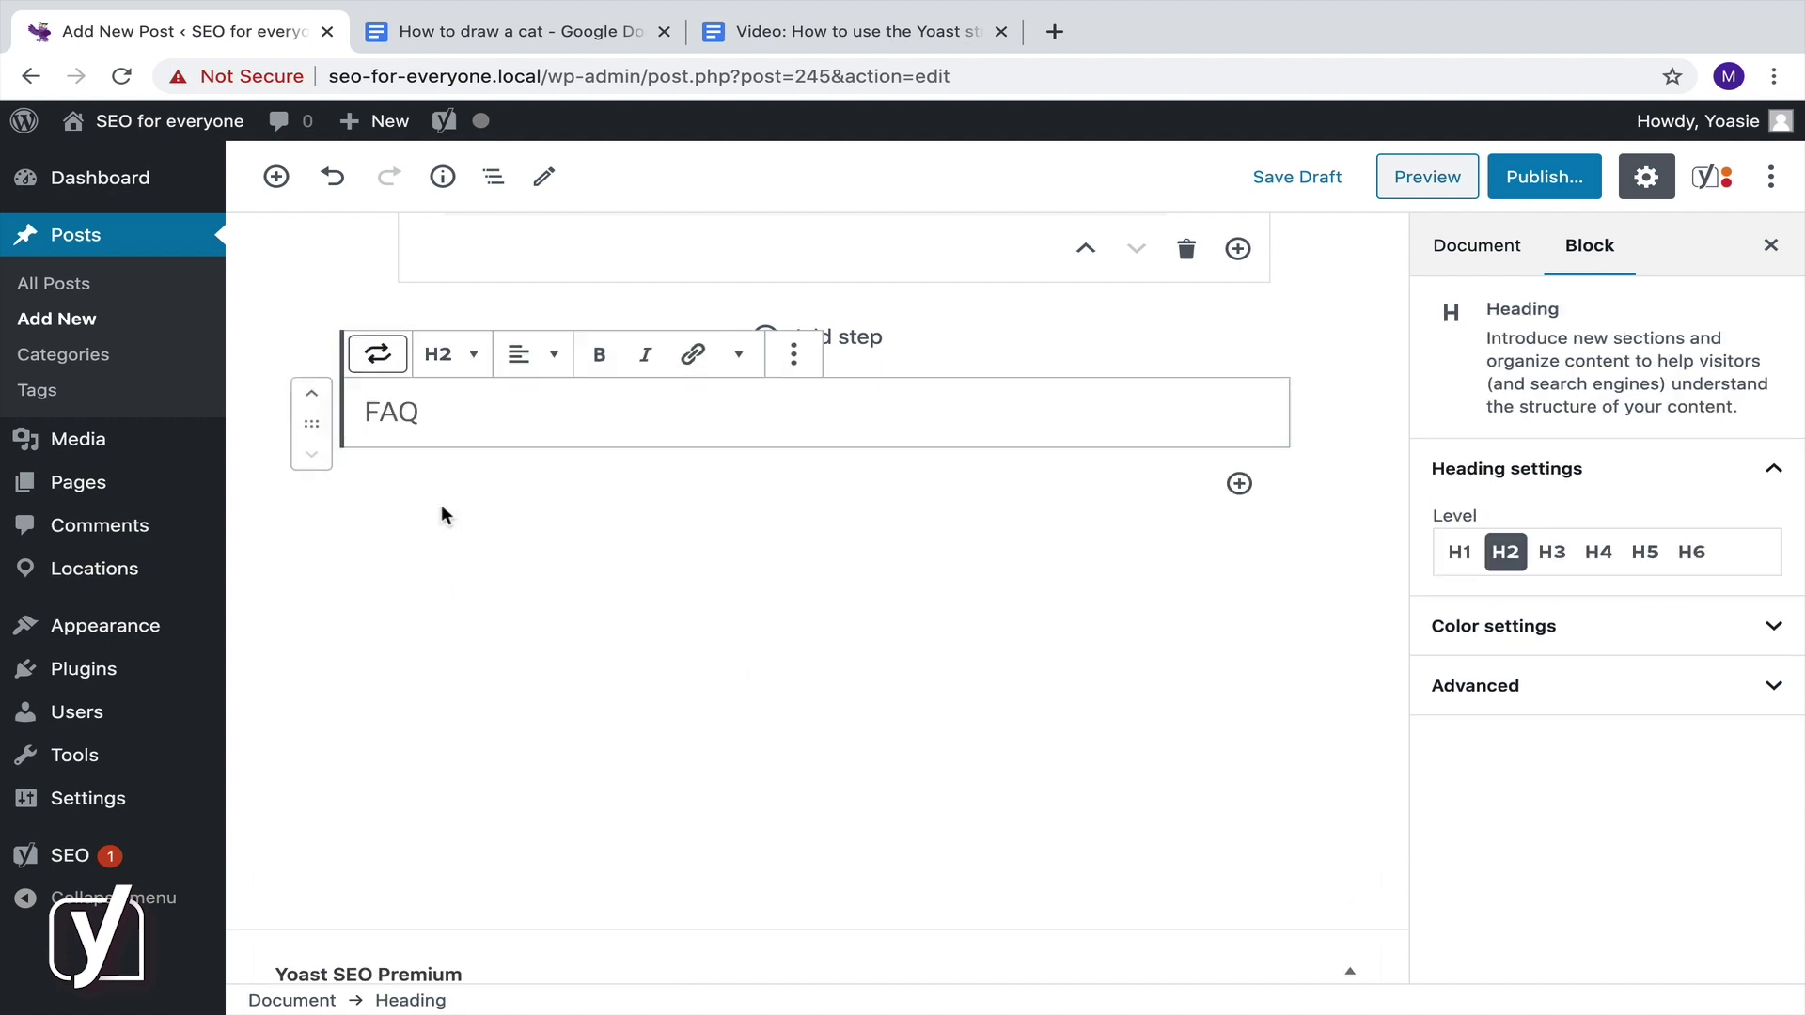
Step: Insert an empty Yoast FAQ block from Yoast Structured Data Blocks beneath the heading
{"action": "left_click", "coordinate": [1239, 484]}
{"action": "left_click", "coordinate": [1221, 631]}
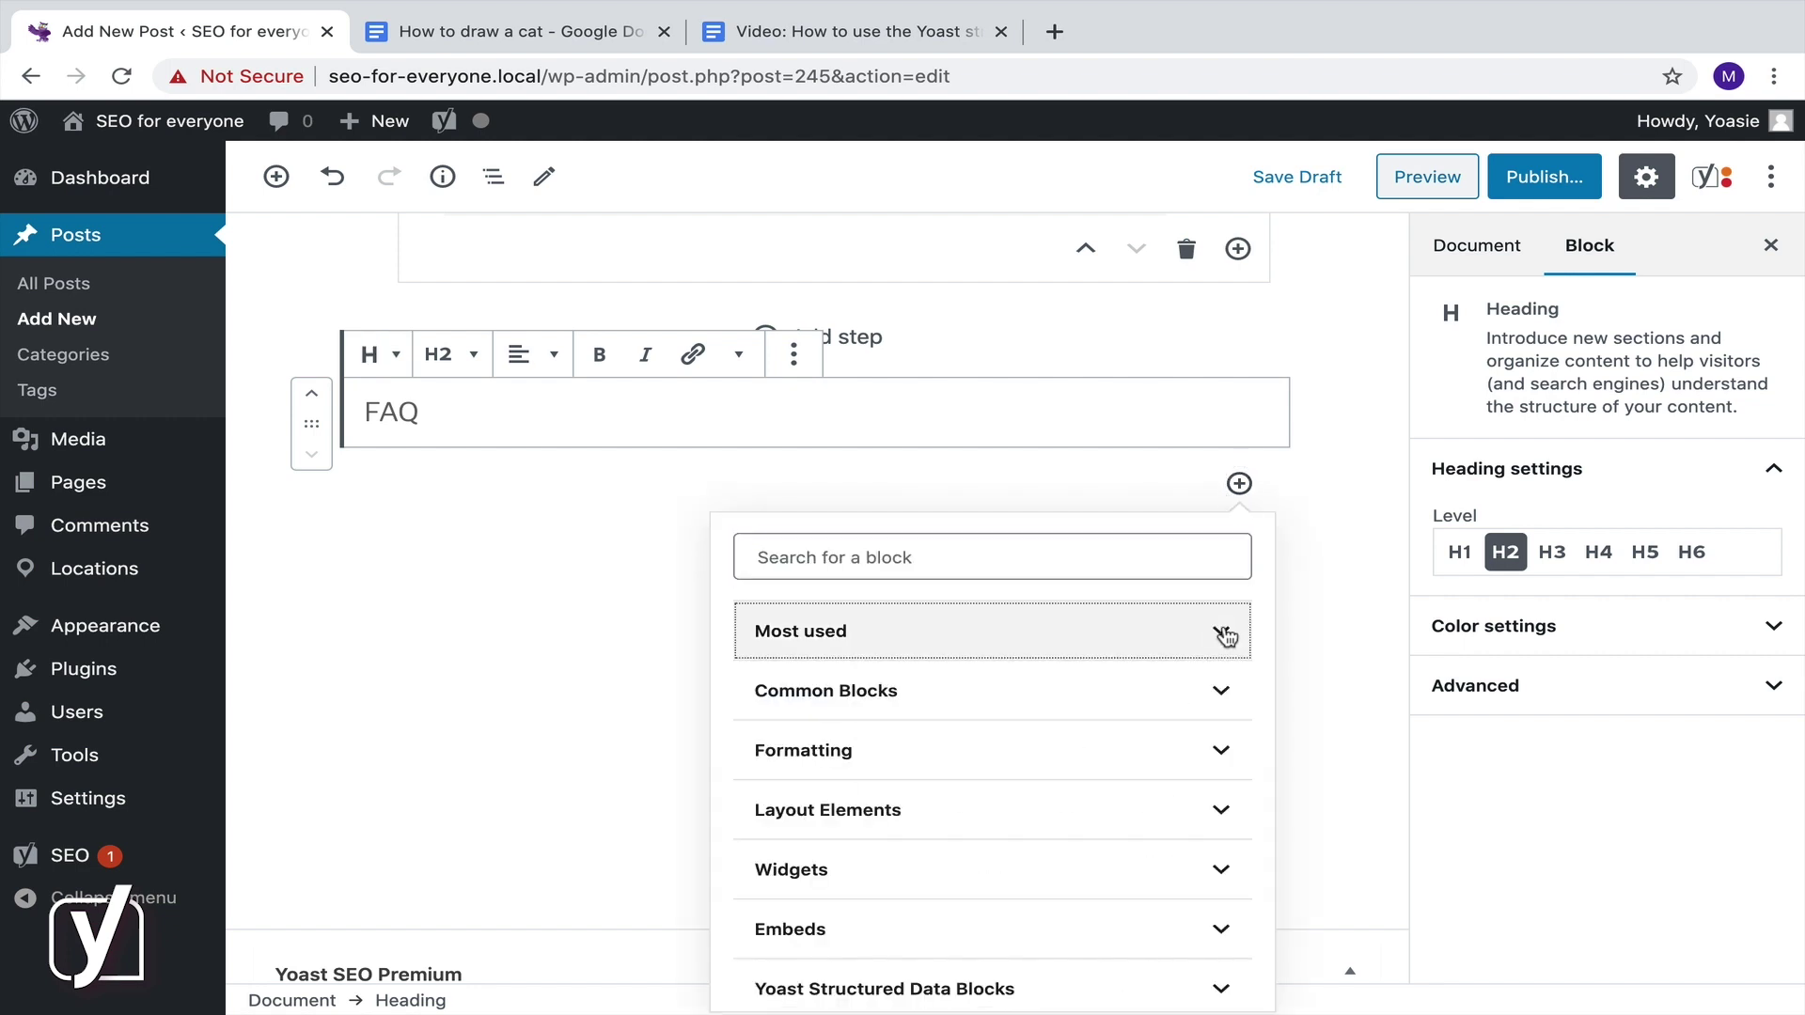
{"action": "left_click", "coordinate": [1222, 987]}
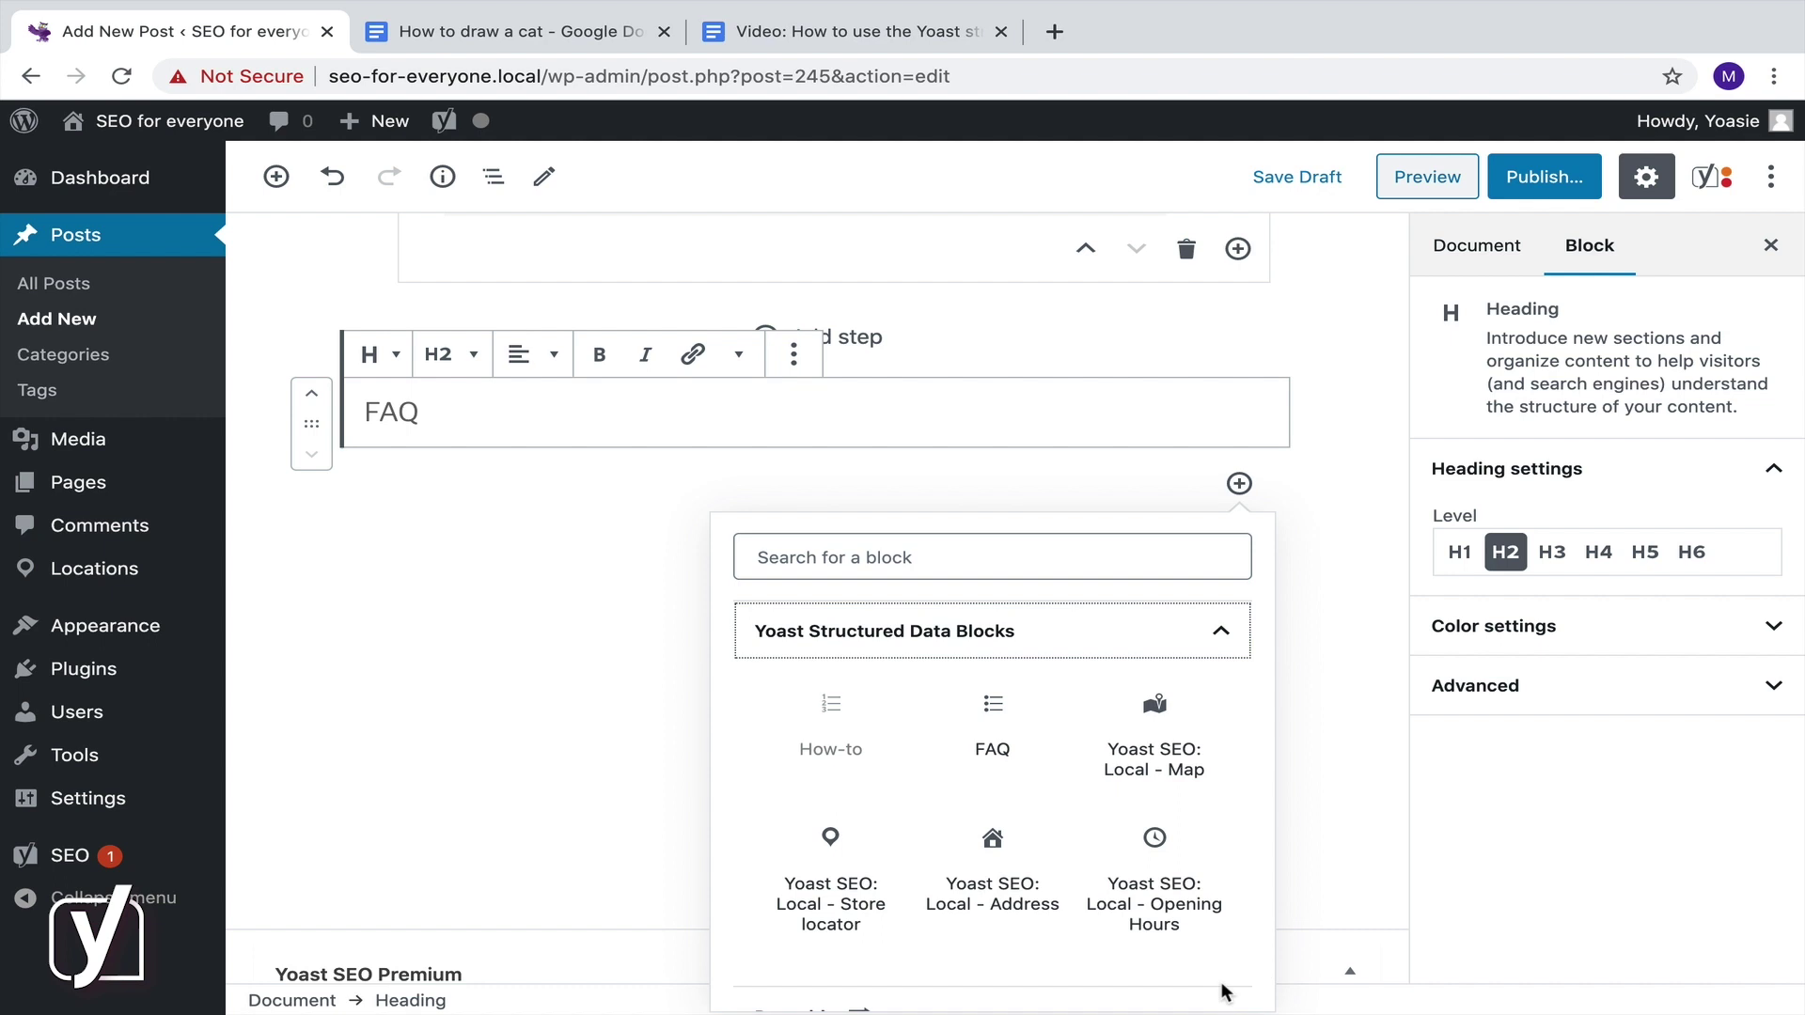
{"action": "left_click", "coordinate": [998, 720]}
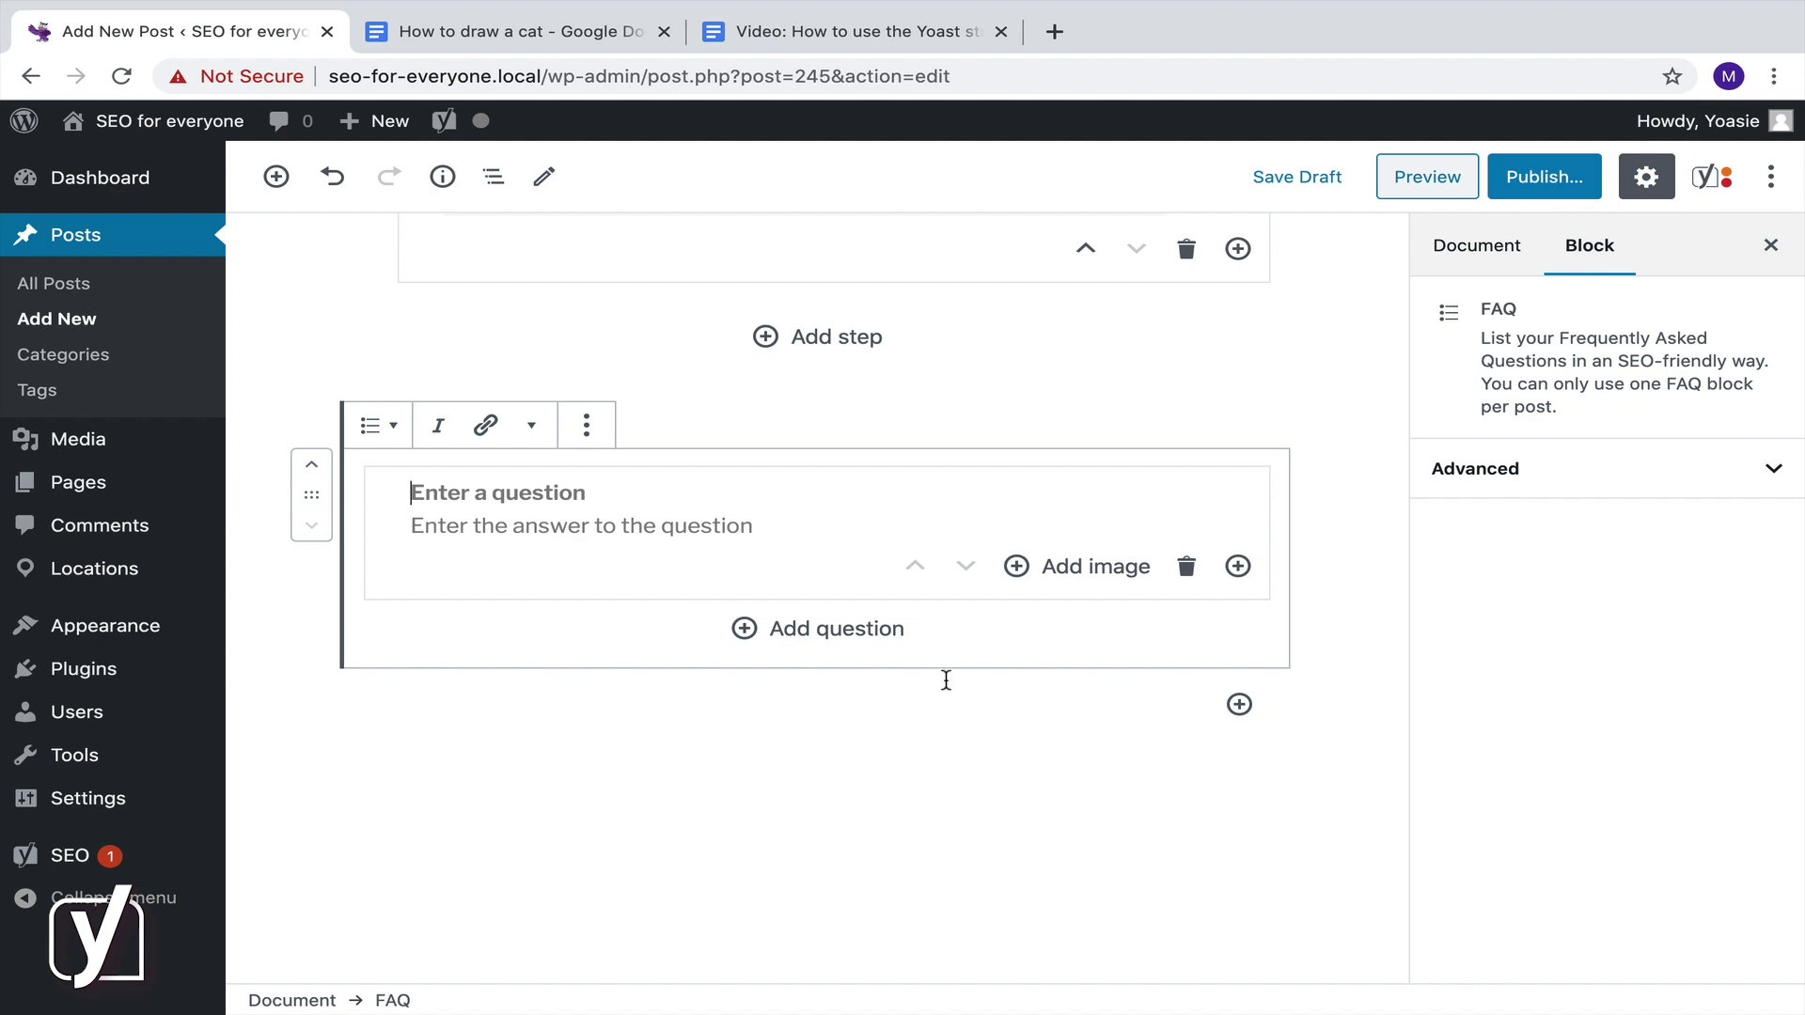
Step: Paste the first question, about drawing equipment, from the How to draw a cat document
{"action": "left_click", "coordinate": [509, 24]}
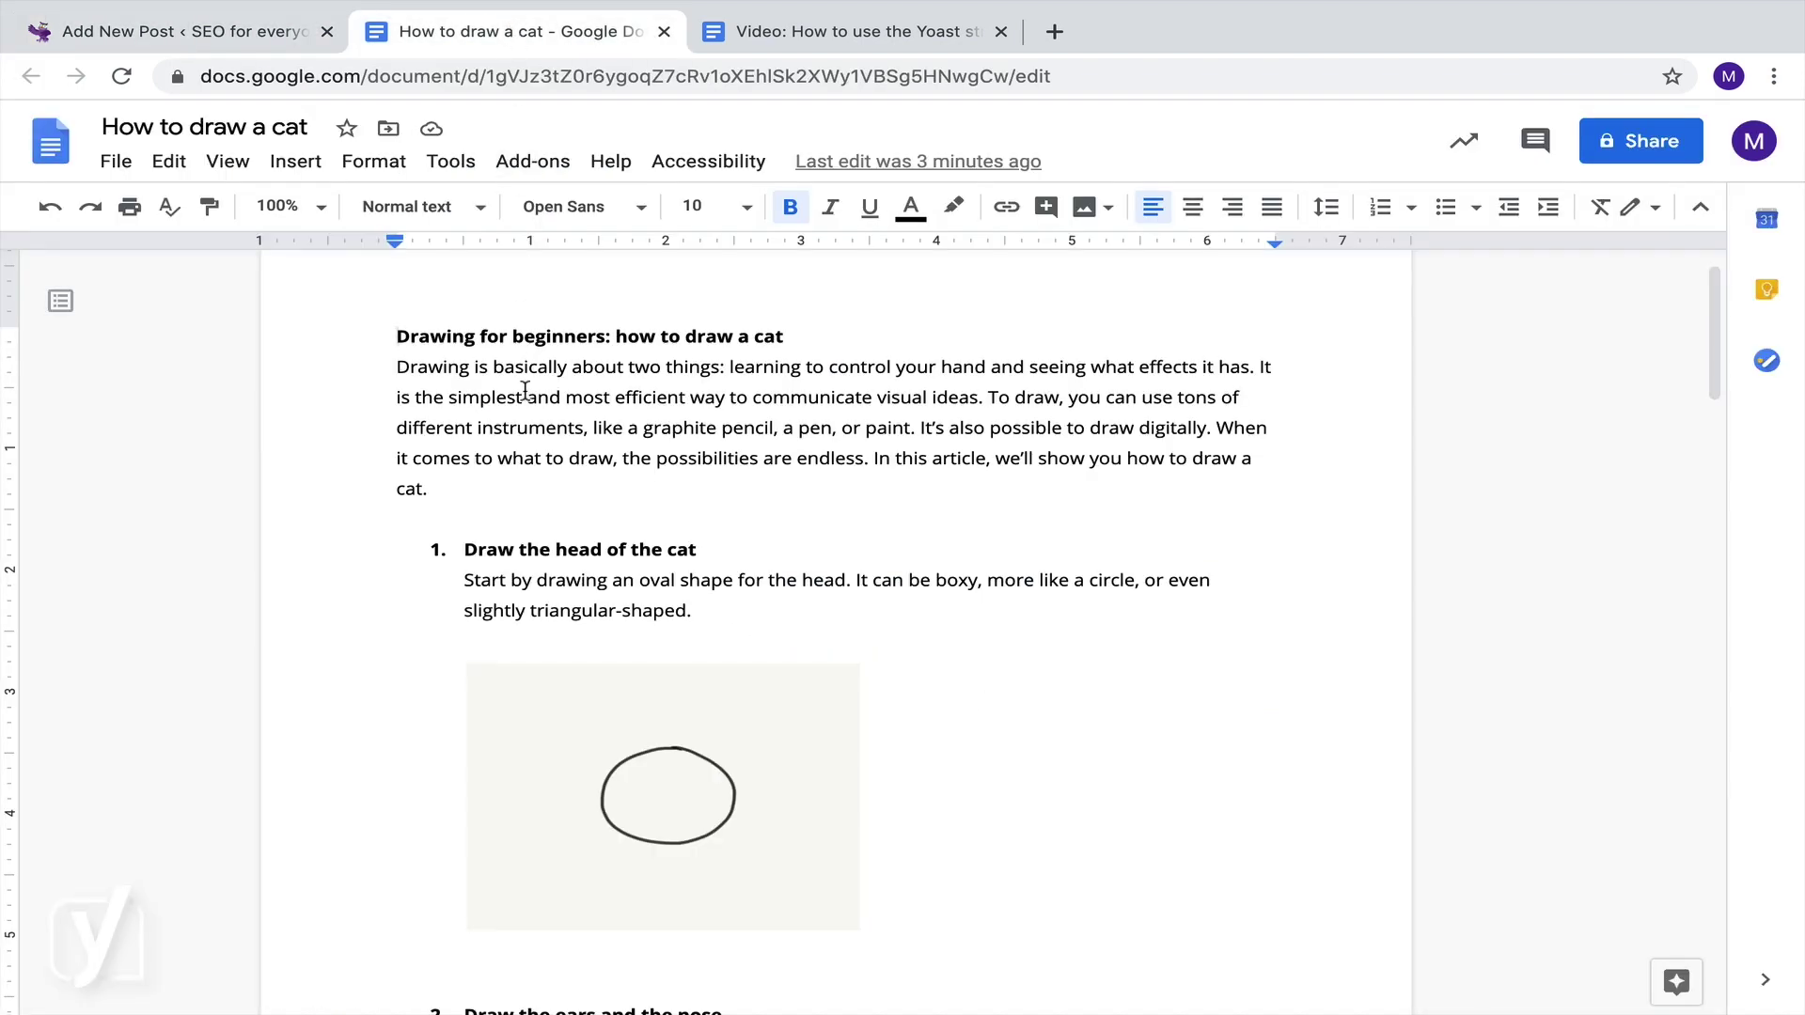
{"action": "scroll", "coordinate": [524, 389], "scroll_direction": "down", "scroll_amount": 15}
{"action": "double_click", "coordinate": [498, 735]}
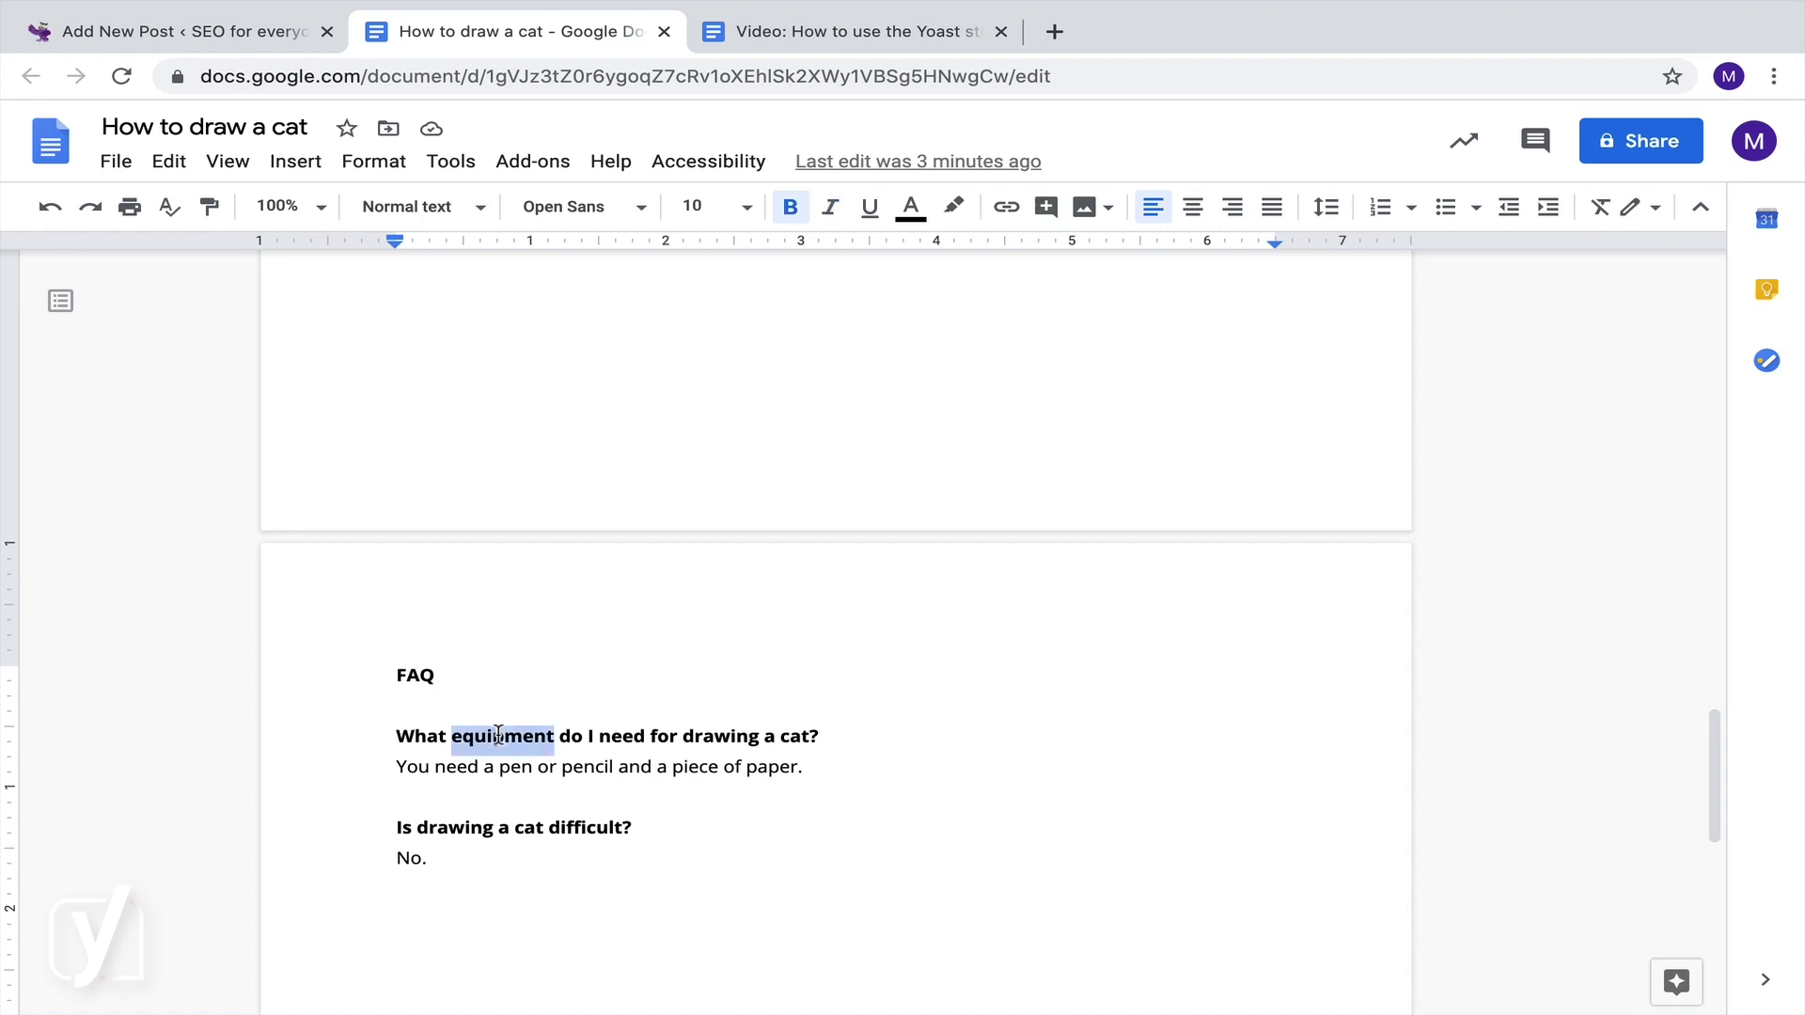
{"action": "triple_click", "coordinate": [498, 735]}
{"action": "key", "text": "ctrl+c"}
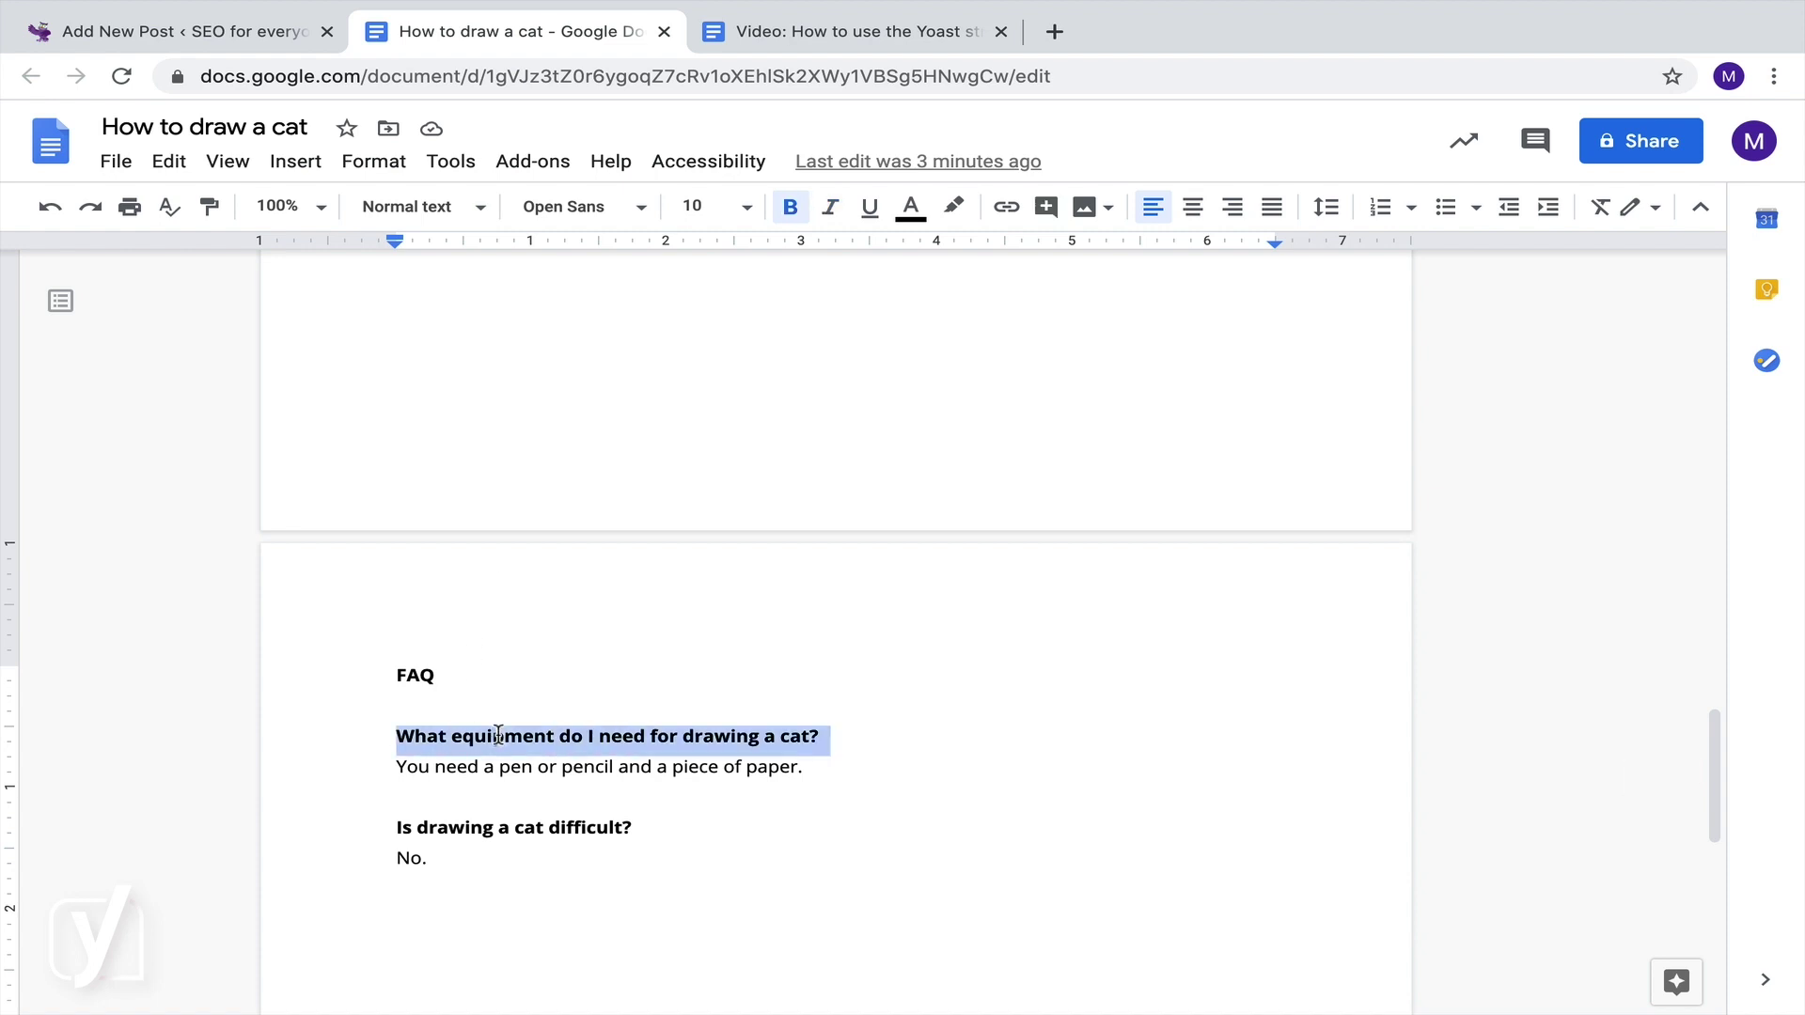
{"action": "left_click", "coordinate": [273, 38]}
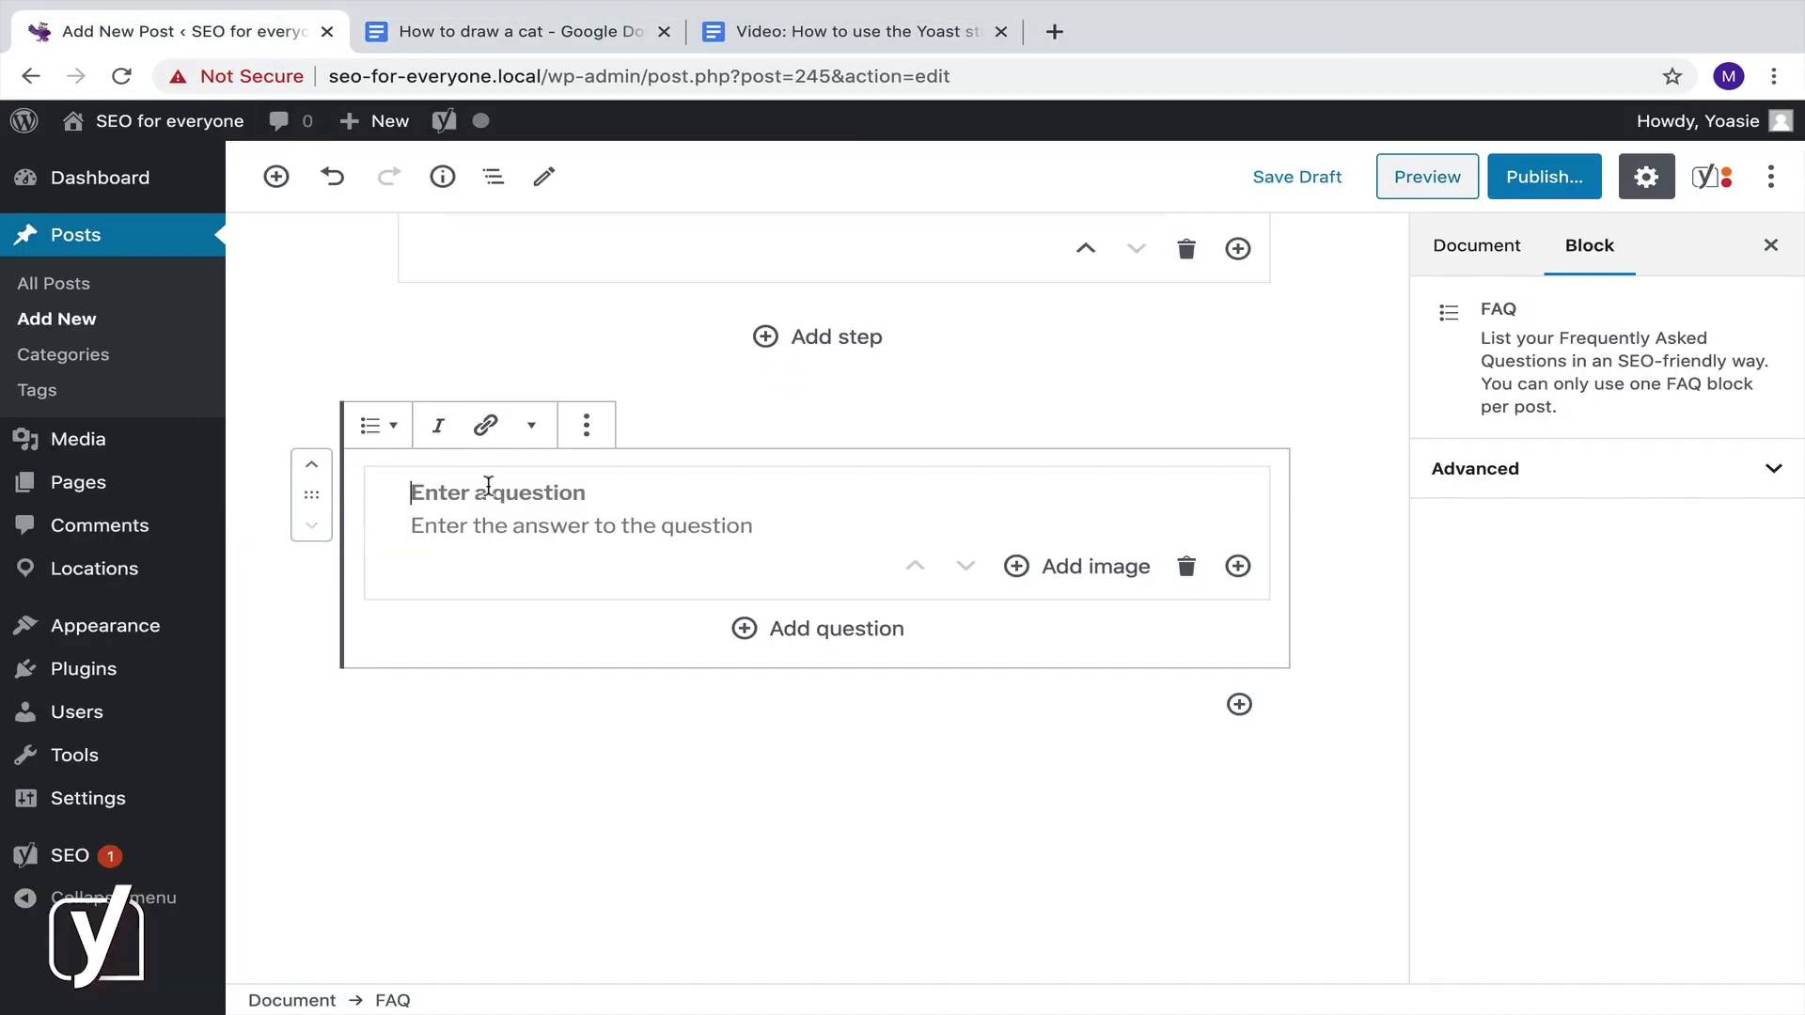
{"action": "key", "text": "ctrl+v"}
{"action": "key", "text": "BackSpace"}
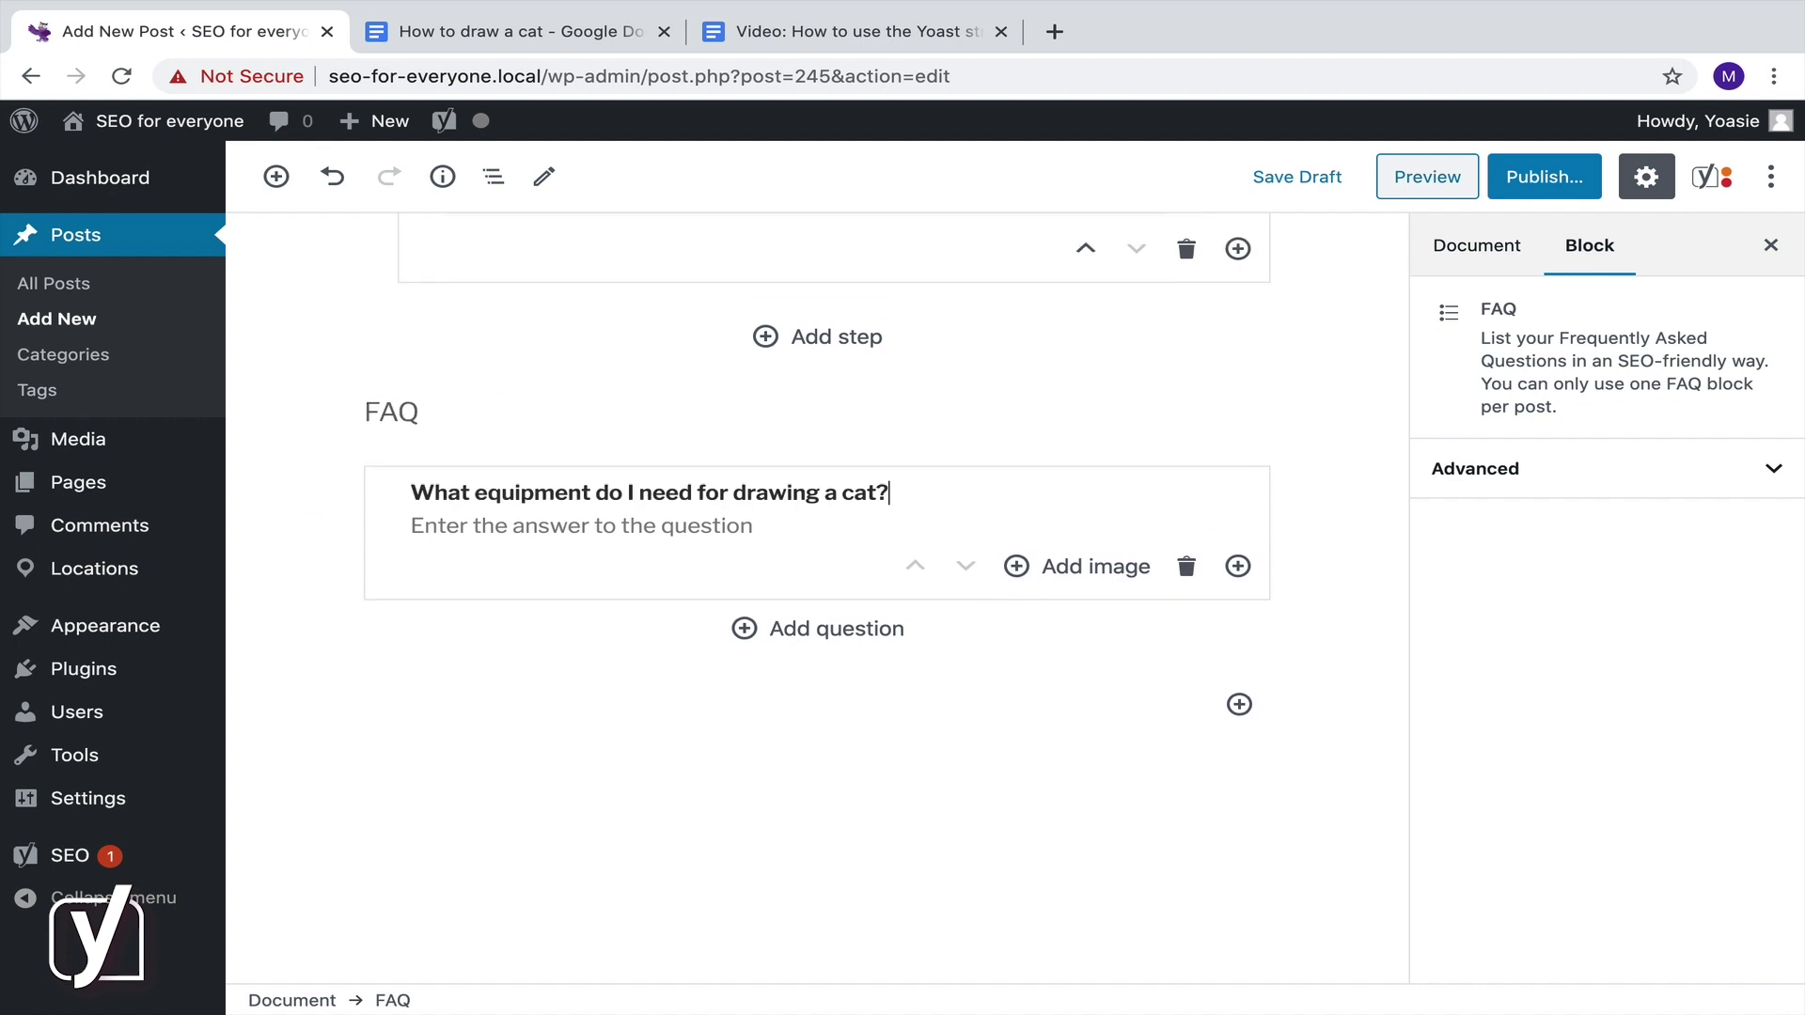
Step: Paste the first question's answer from the document into the answer field
{"action": "left_click", "coordinate": [475, 525]}
{"action": "left_click", "coordinate": [416, 36]}
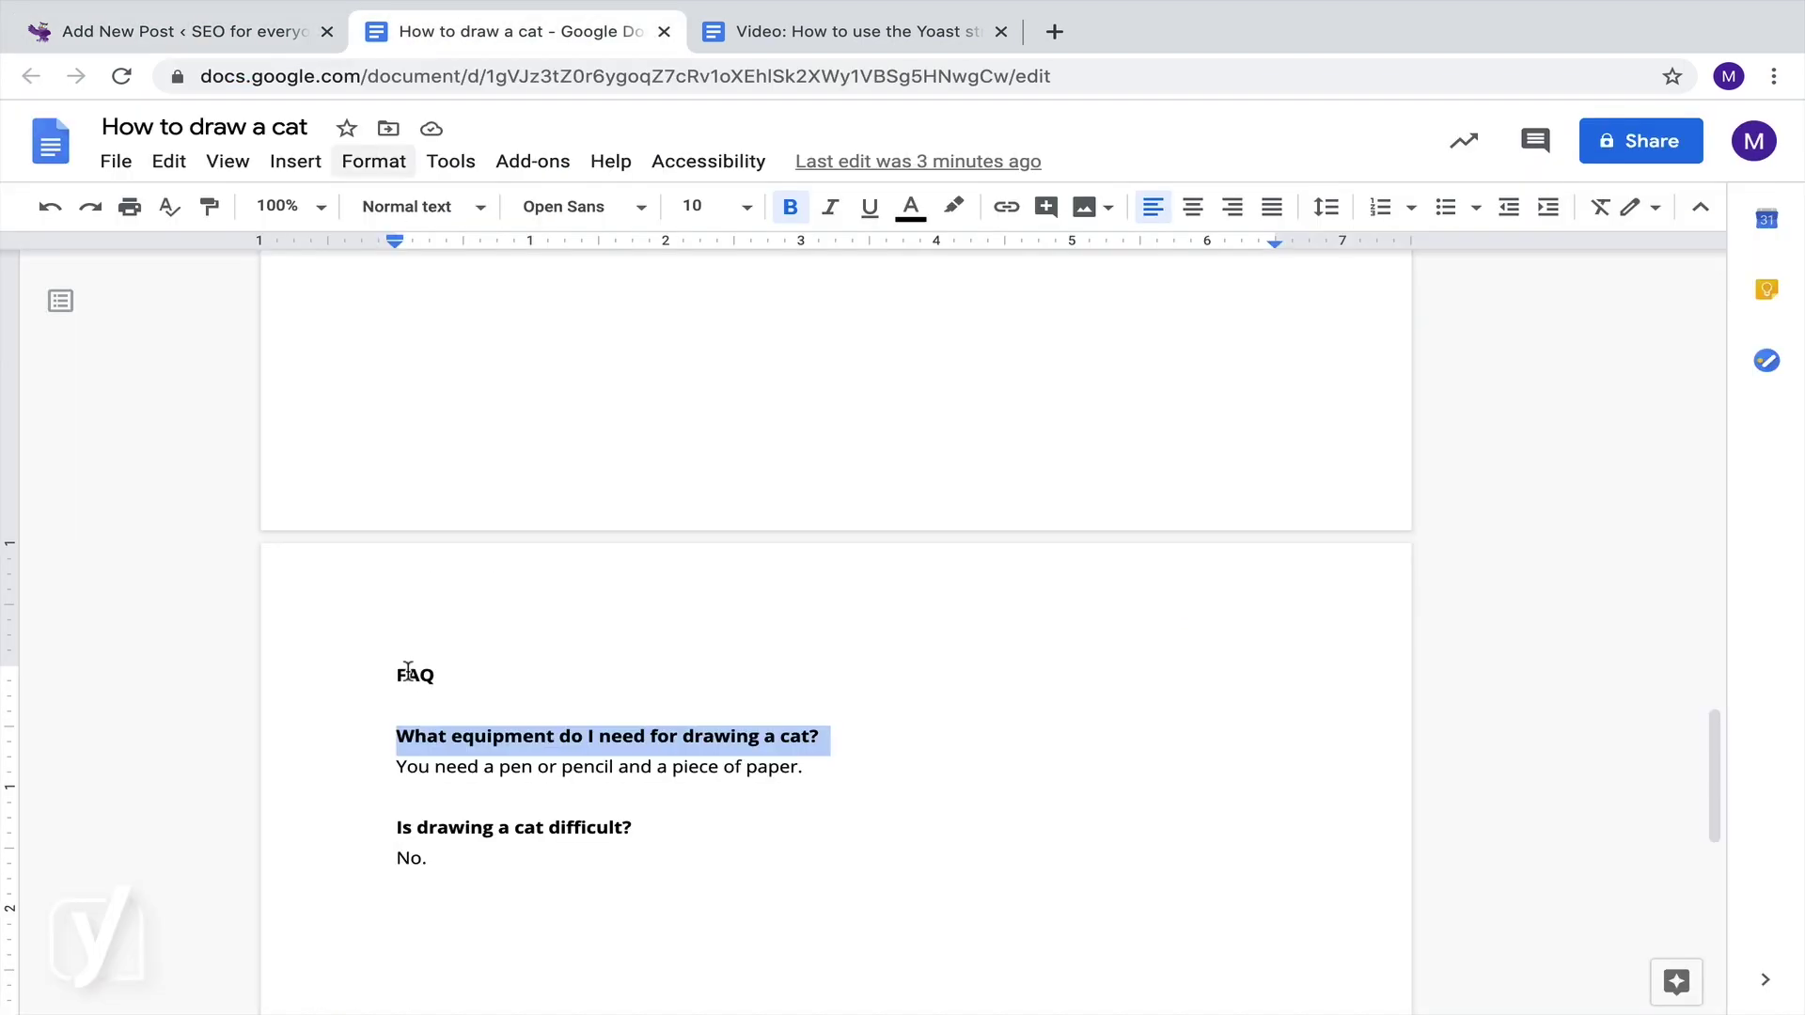
{"action": "left_click", "coordinate": [480, 767]}
{"action": "triple_click", "coordinate": [480, 766]}
{"action": "key", "text": "super+c"}
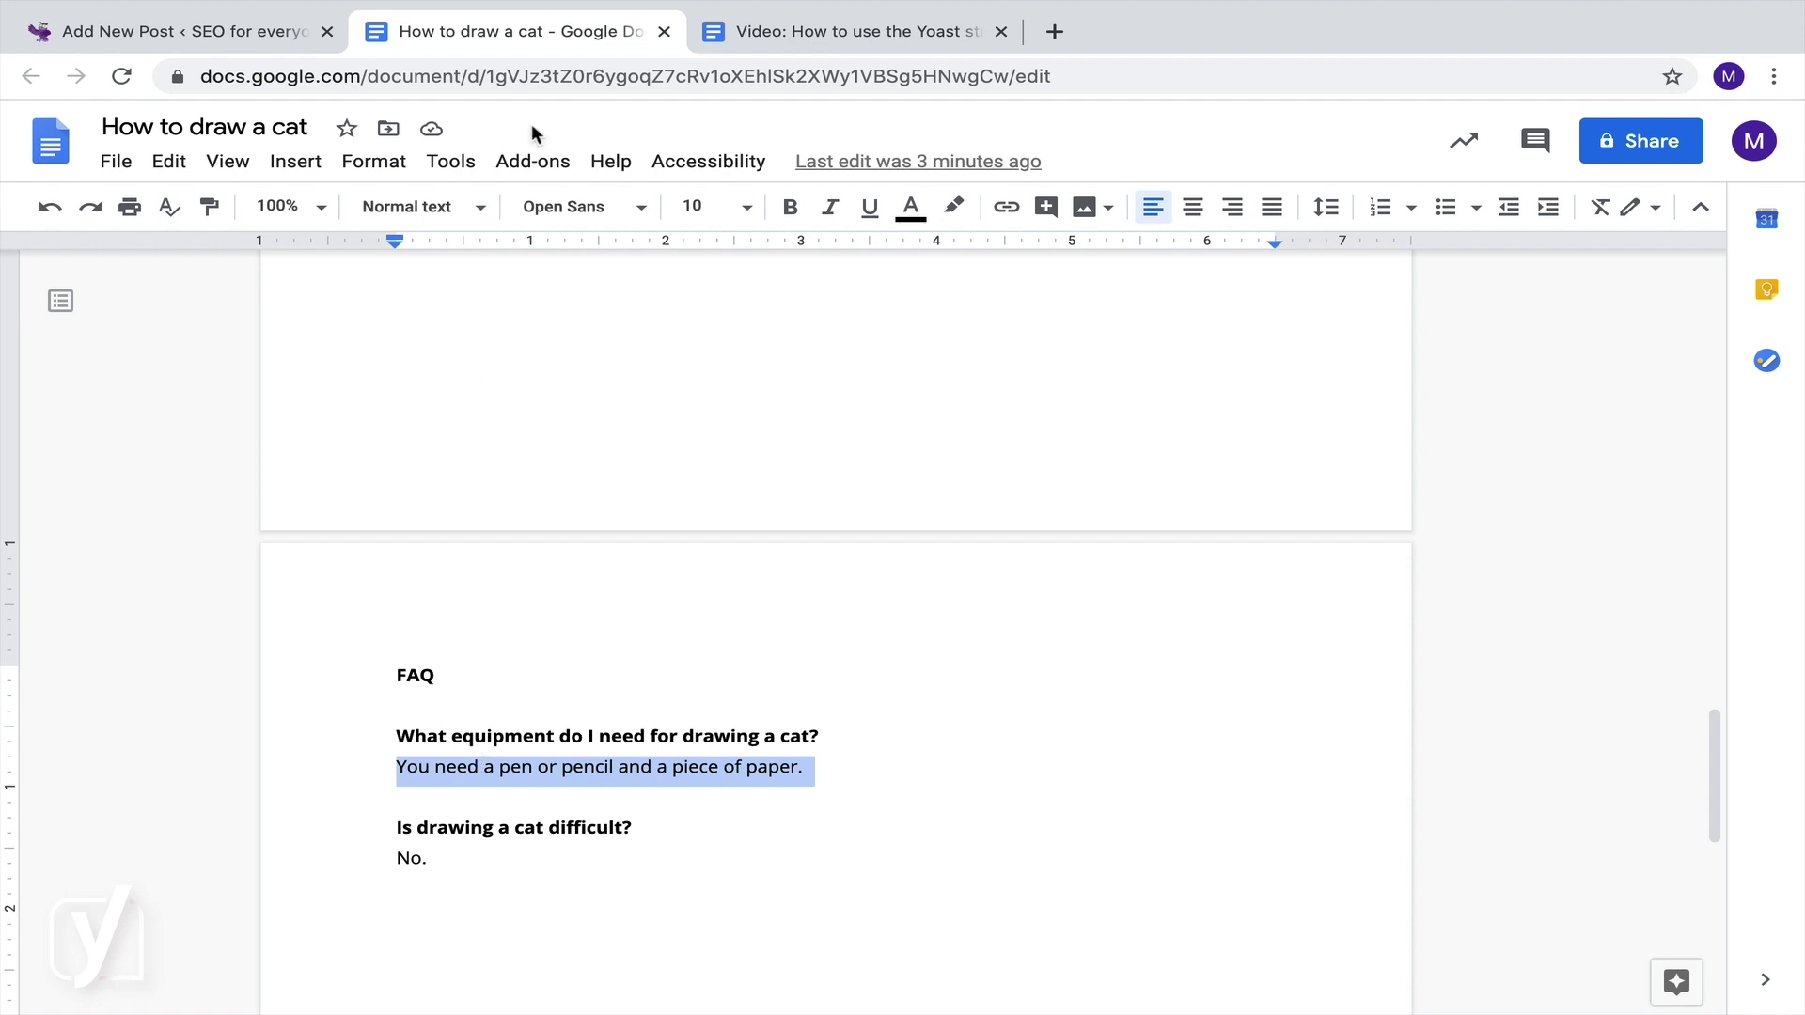
{"action": "left_click", "coordinate": [274, 34]}
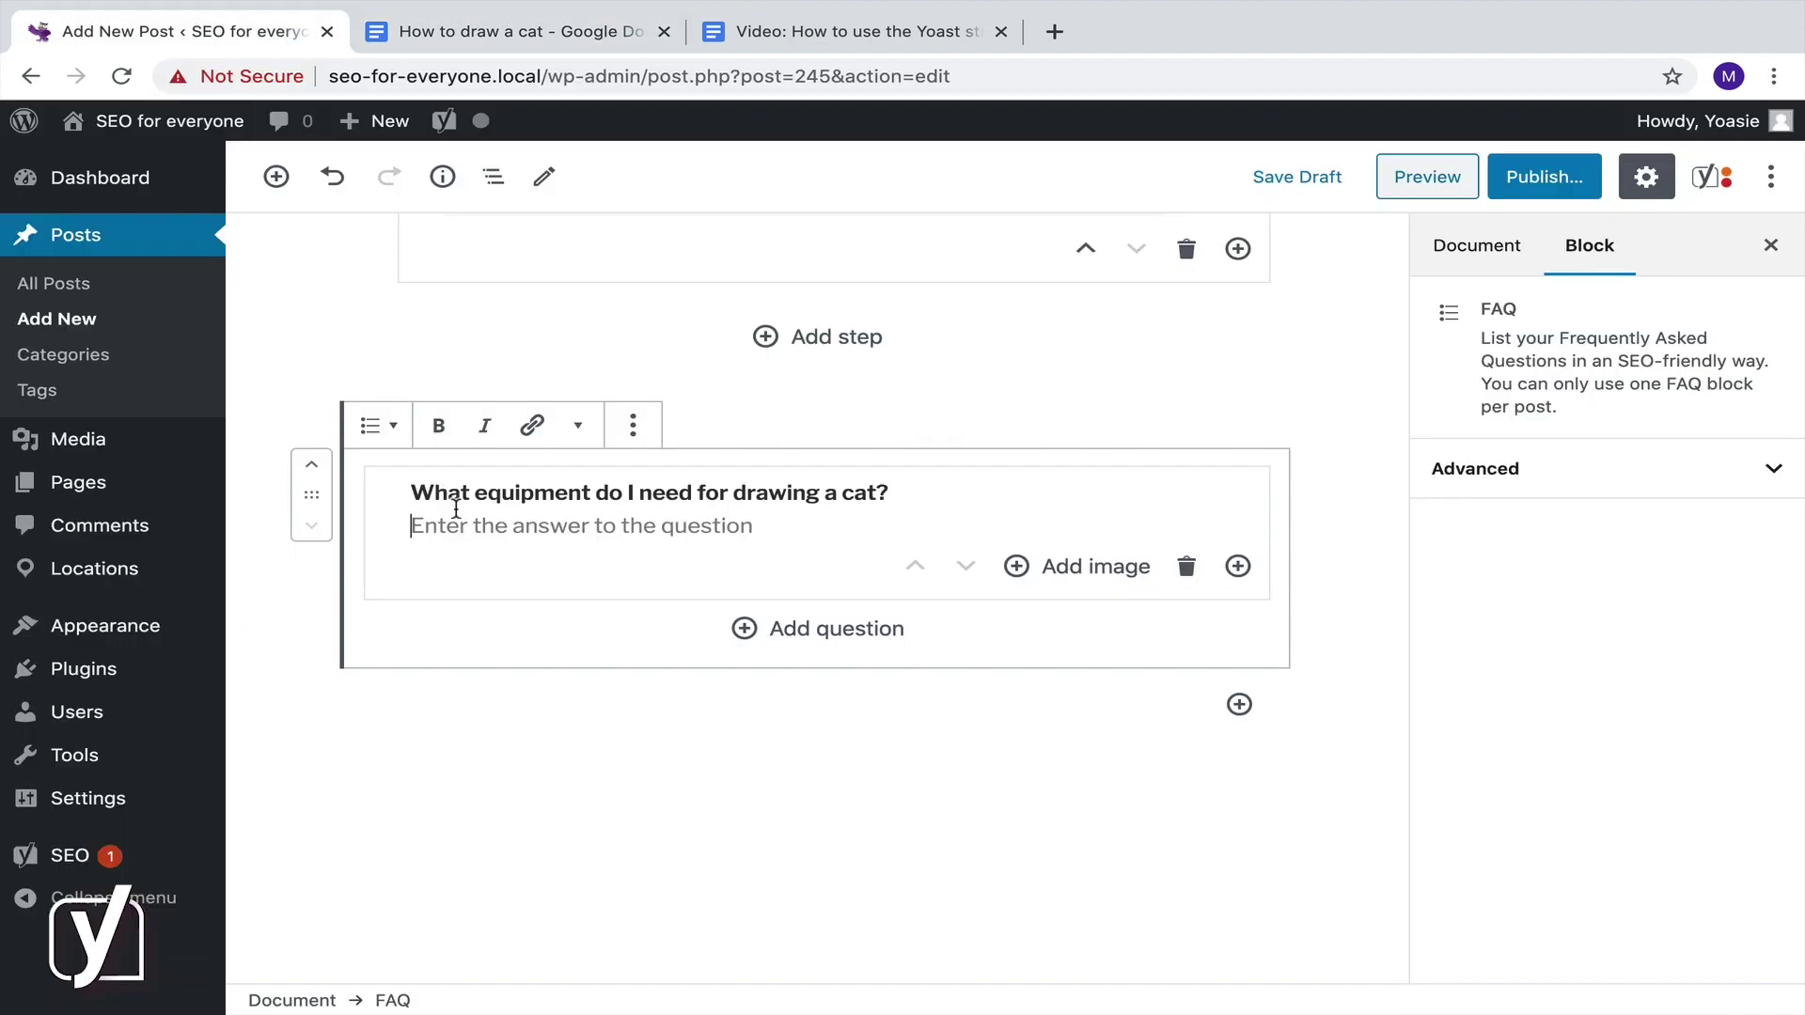
{"action": "key", "text": "super+v"}
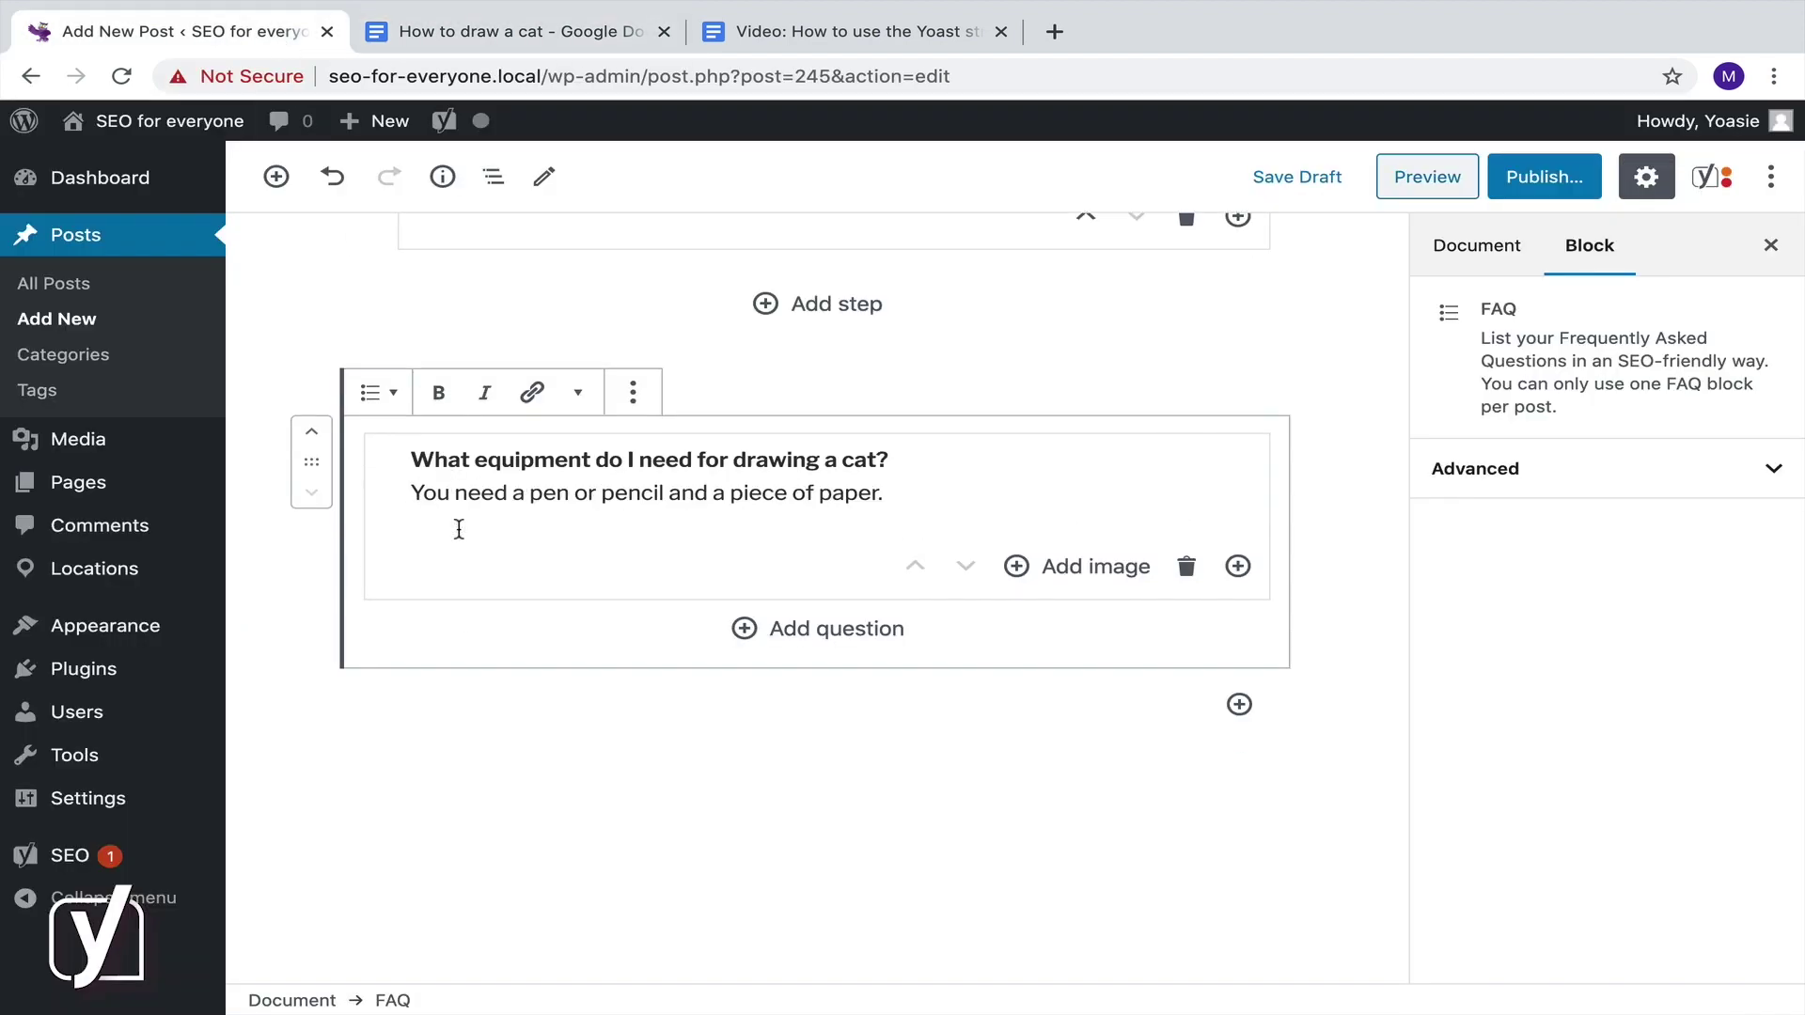
{"action": "key", "text": "BackSpace"}
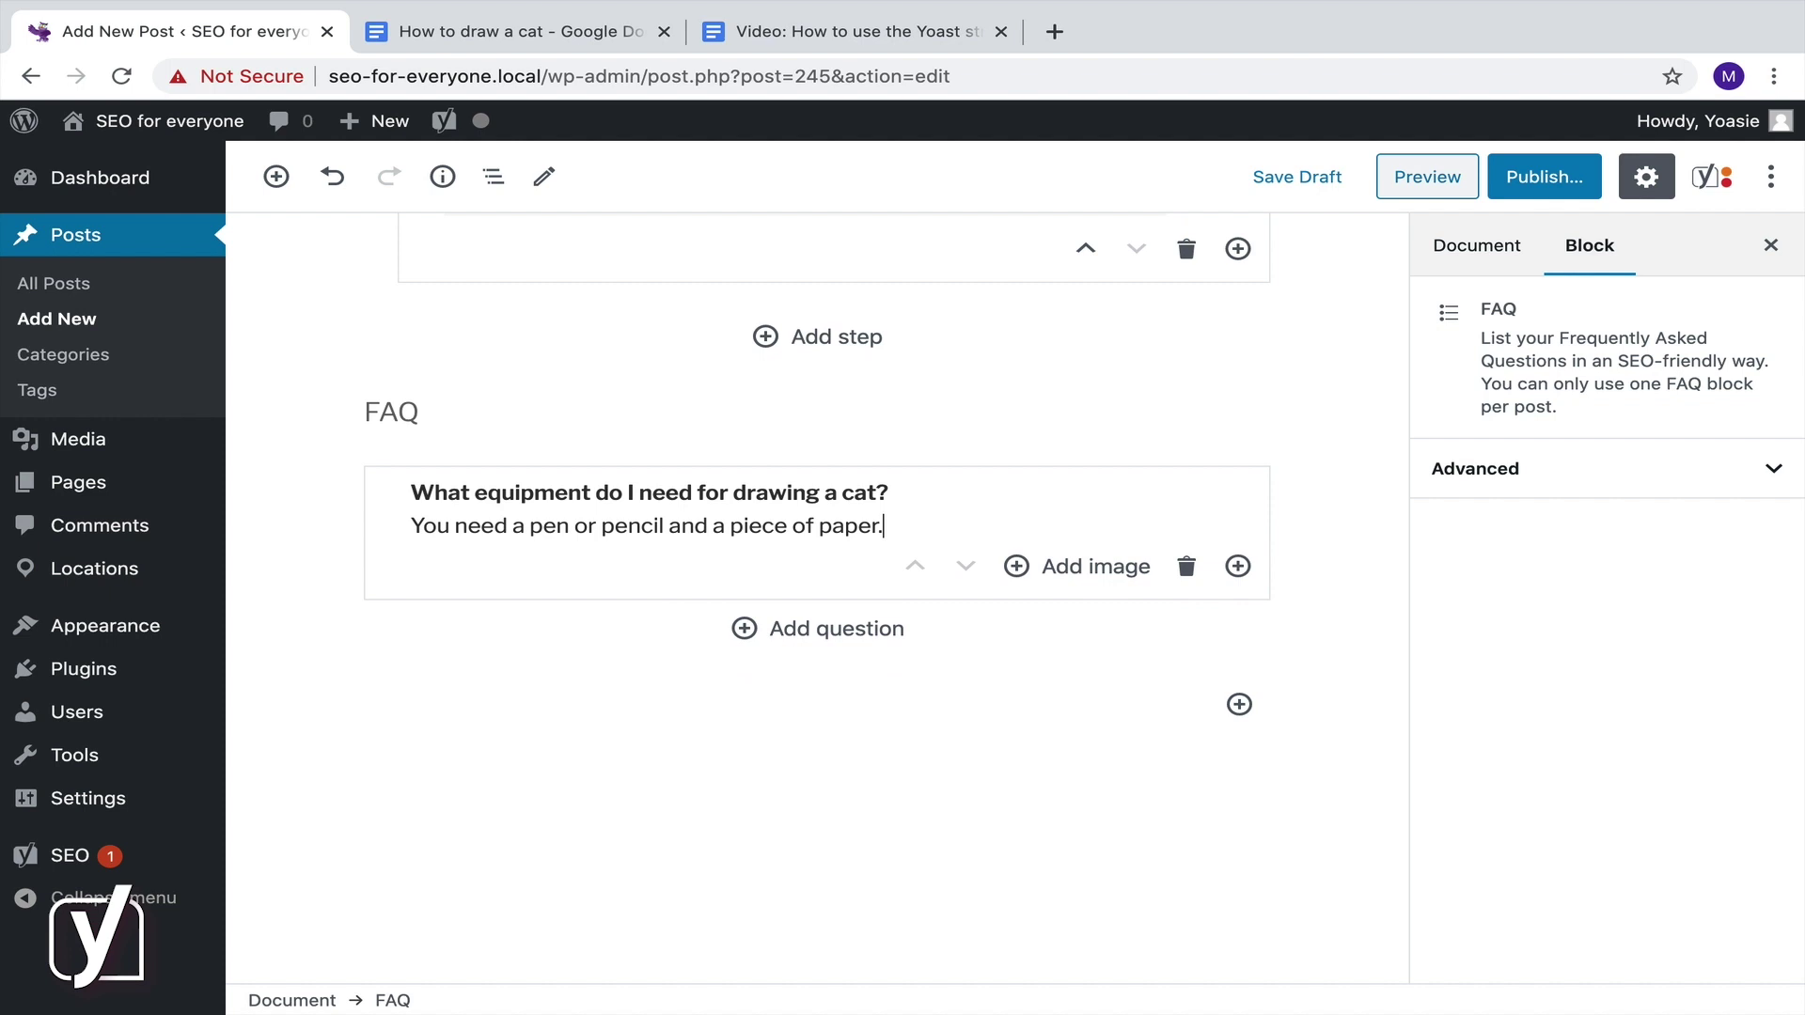
Step: Add a second FAQ question 'Is drawing a cat difficult?' copied from the document
{"action": "left_click", "coordinate": [764, 634]}
{"action": "left_click", "coordinate": [486, 31]}
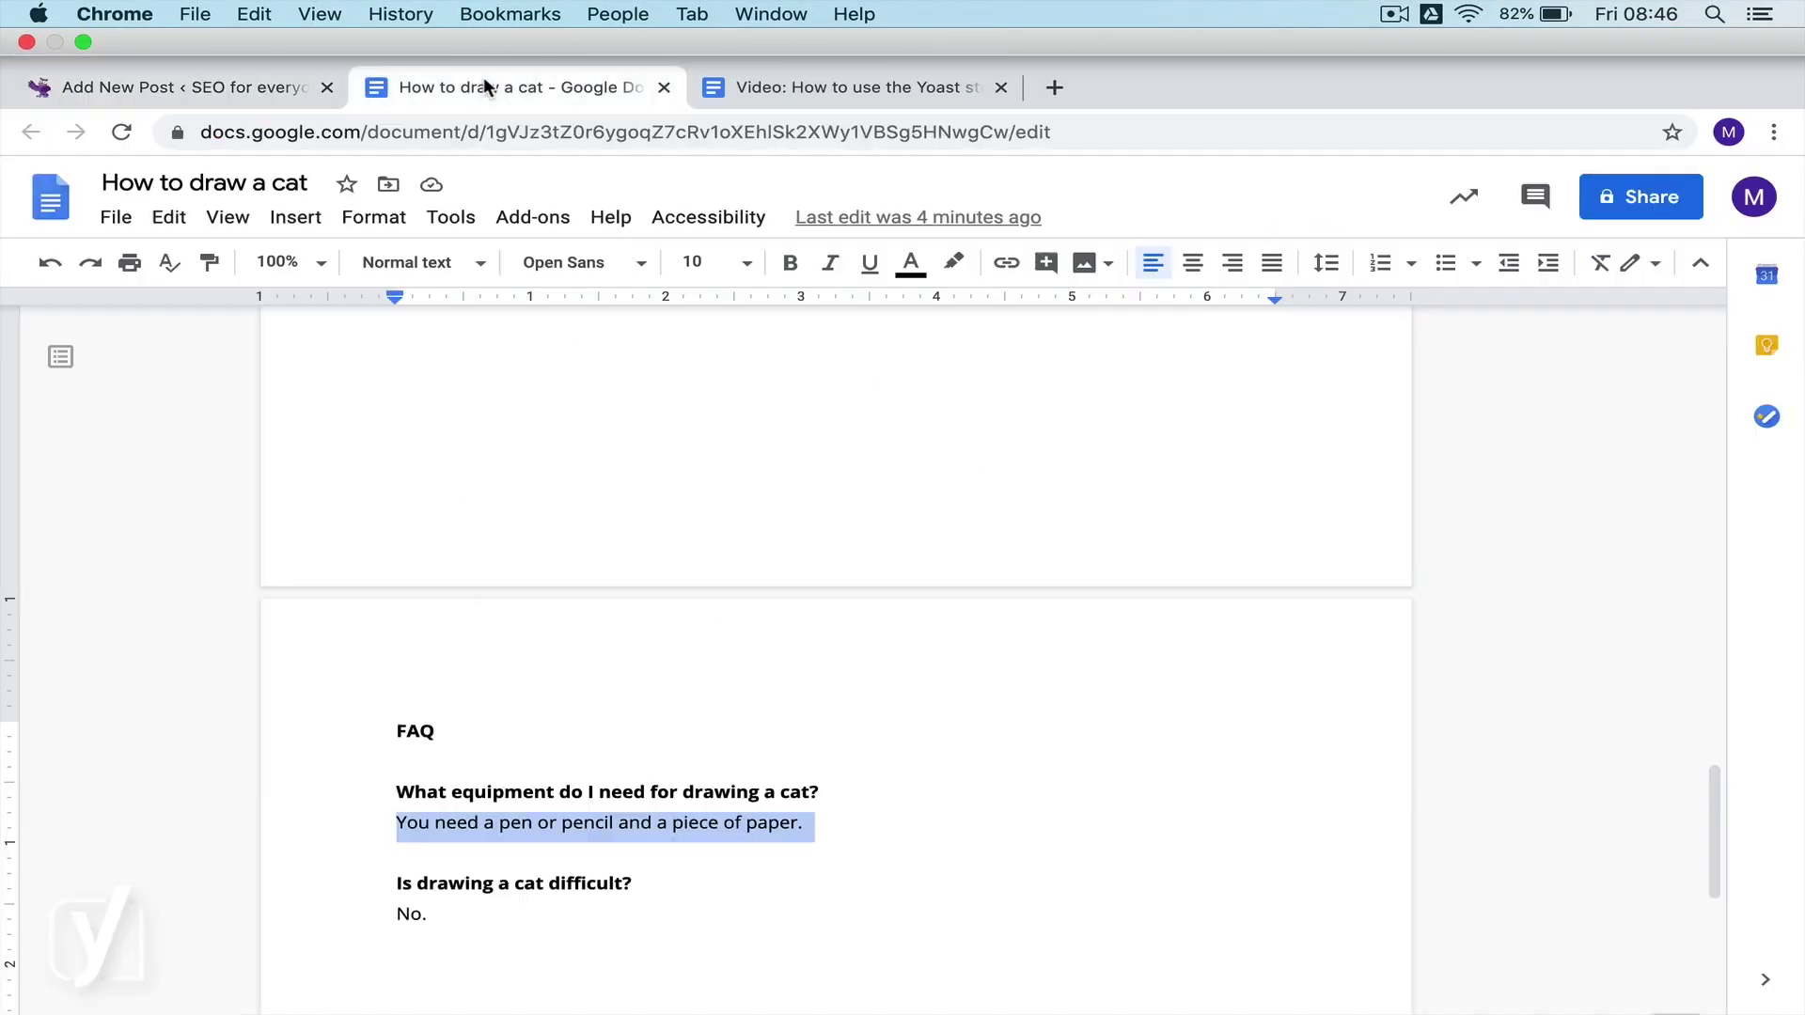
{"action": "triple_click", "coordinate": [542, 830]}
{"action": "key", "text": "ctrl+c"}
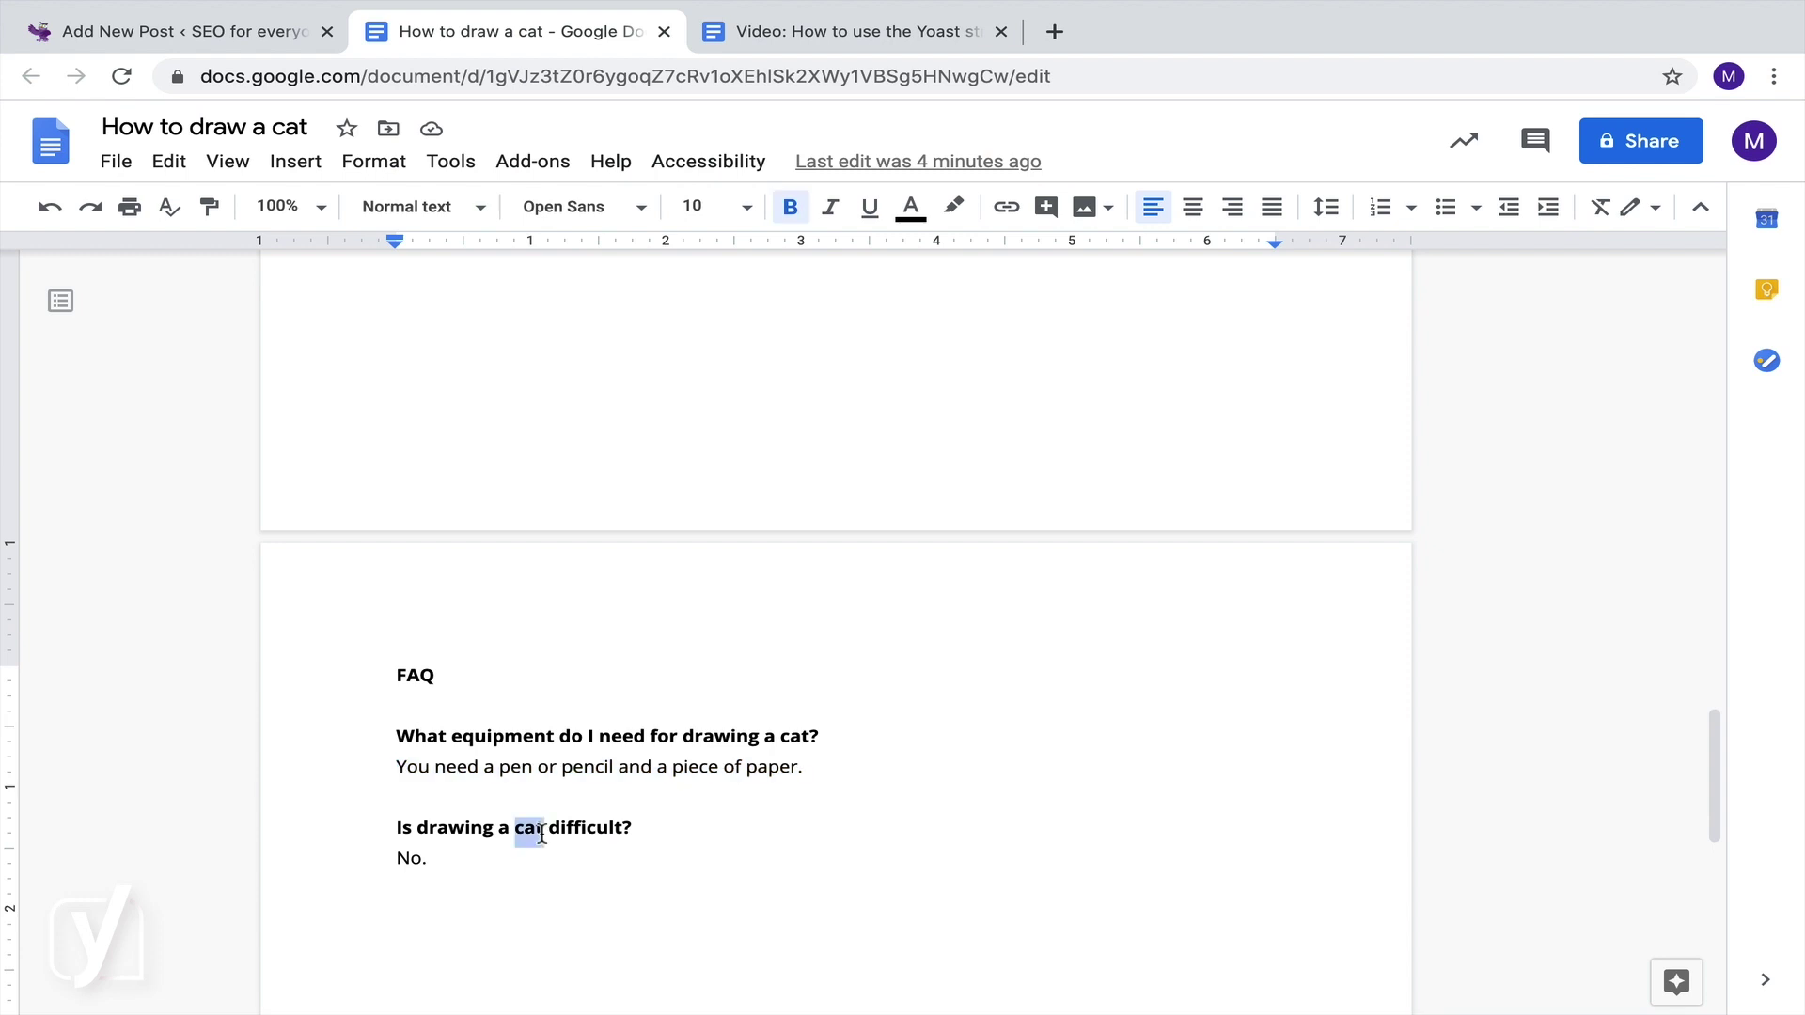
{"action": "left_click", "coordinate": [250, 35]}
{"action": "left_click", "coordinate": [475, 543]}
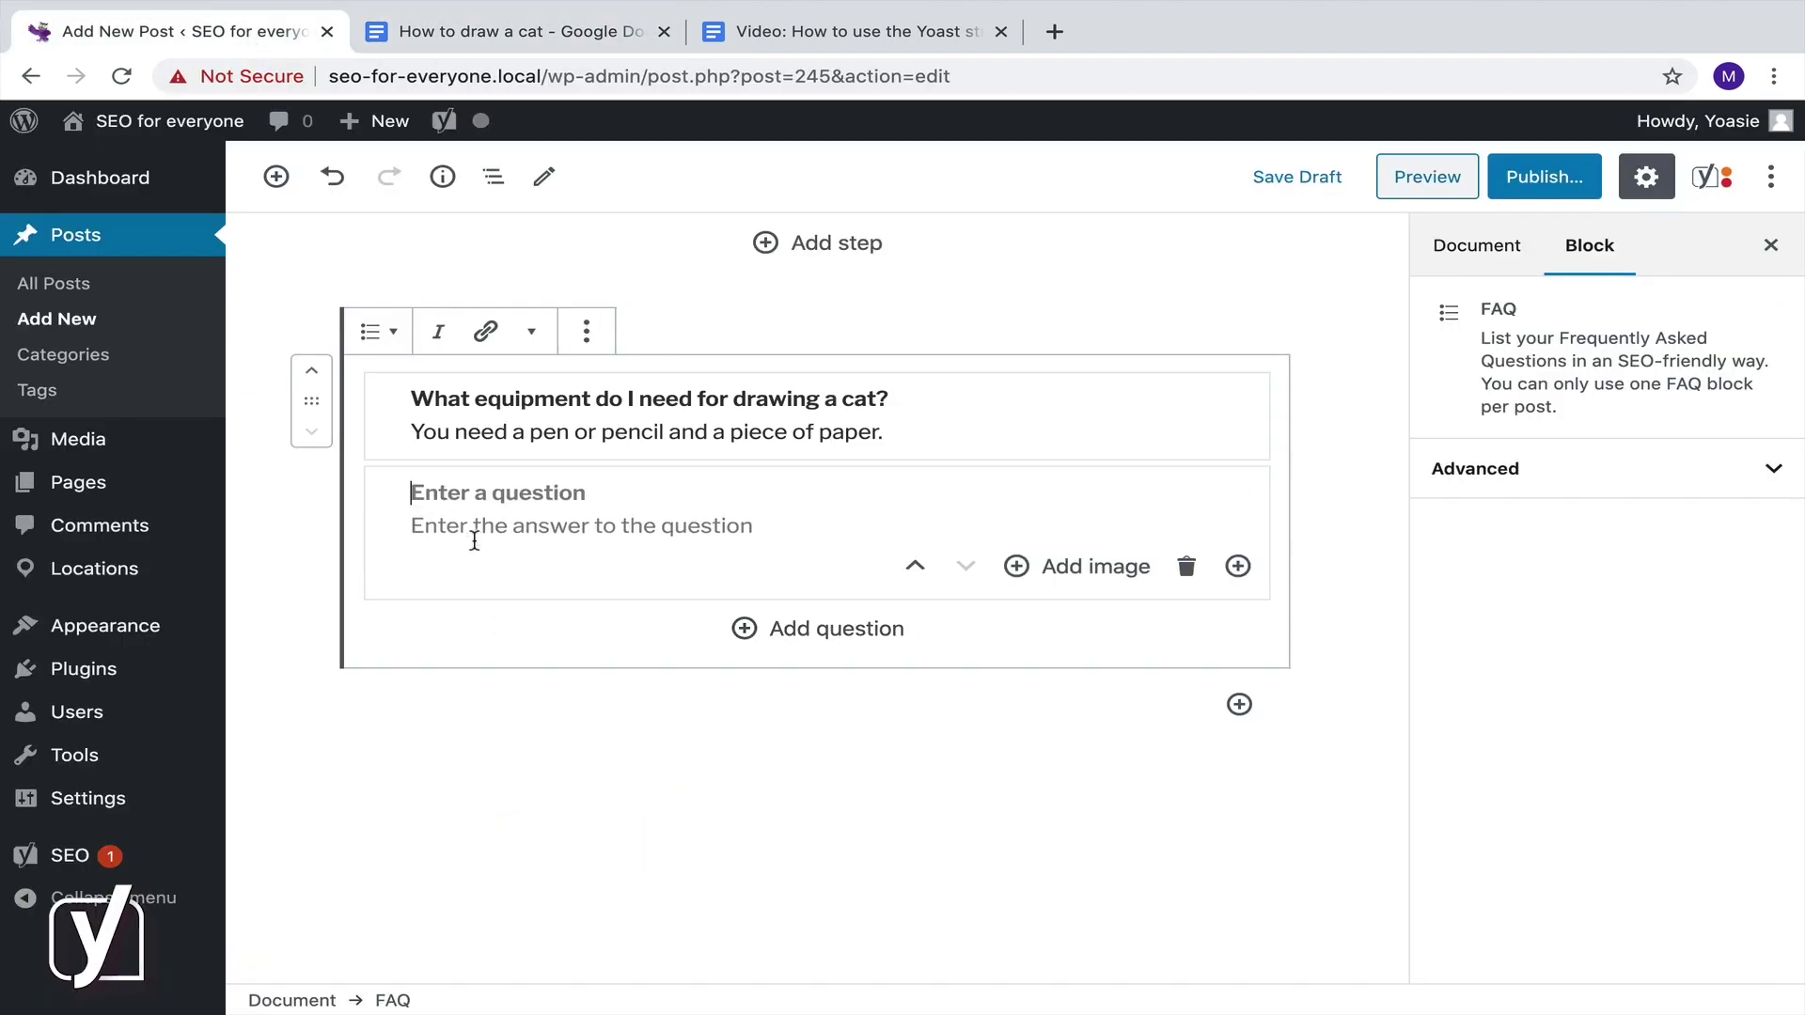
{"action": "key", "text": "ctrl+v"}
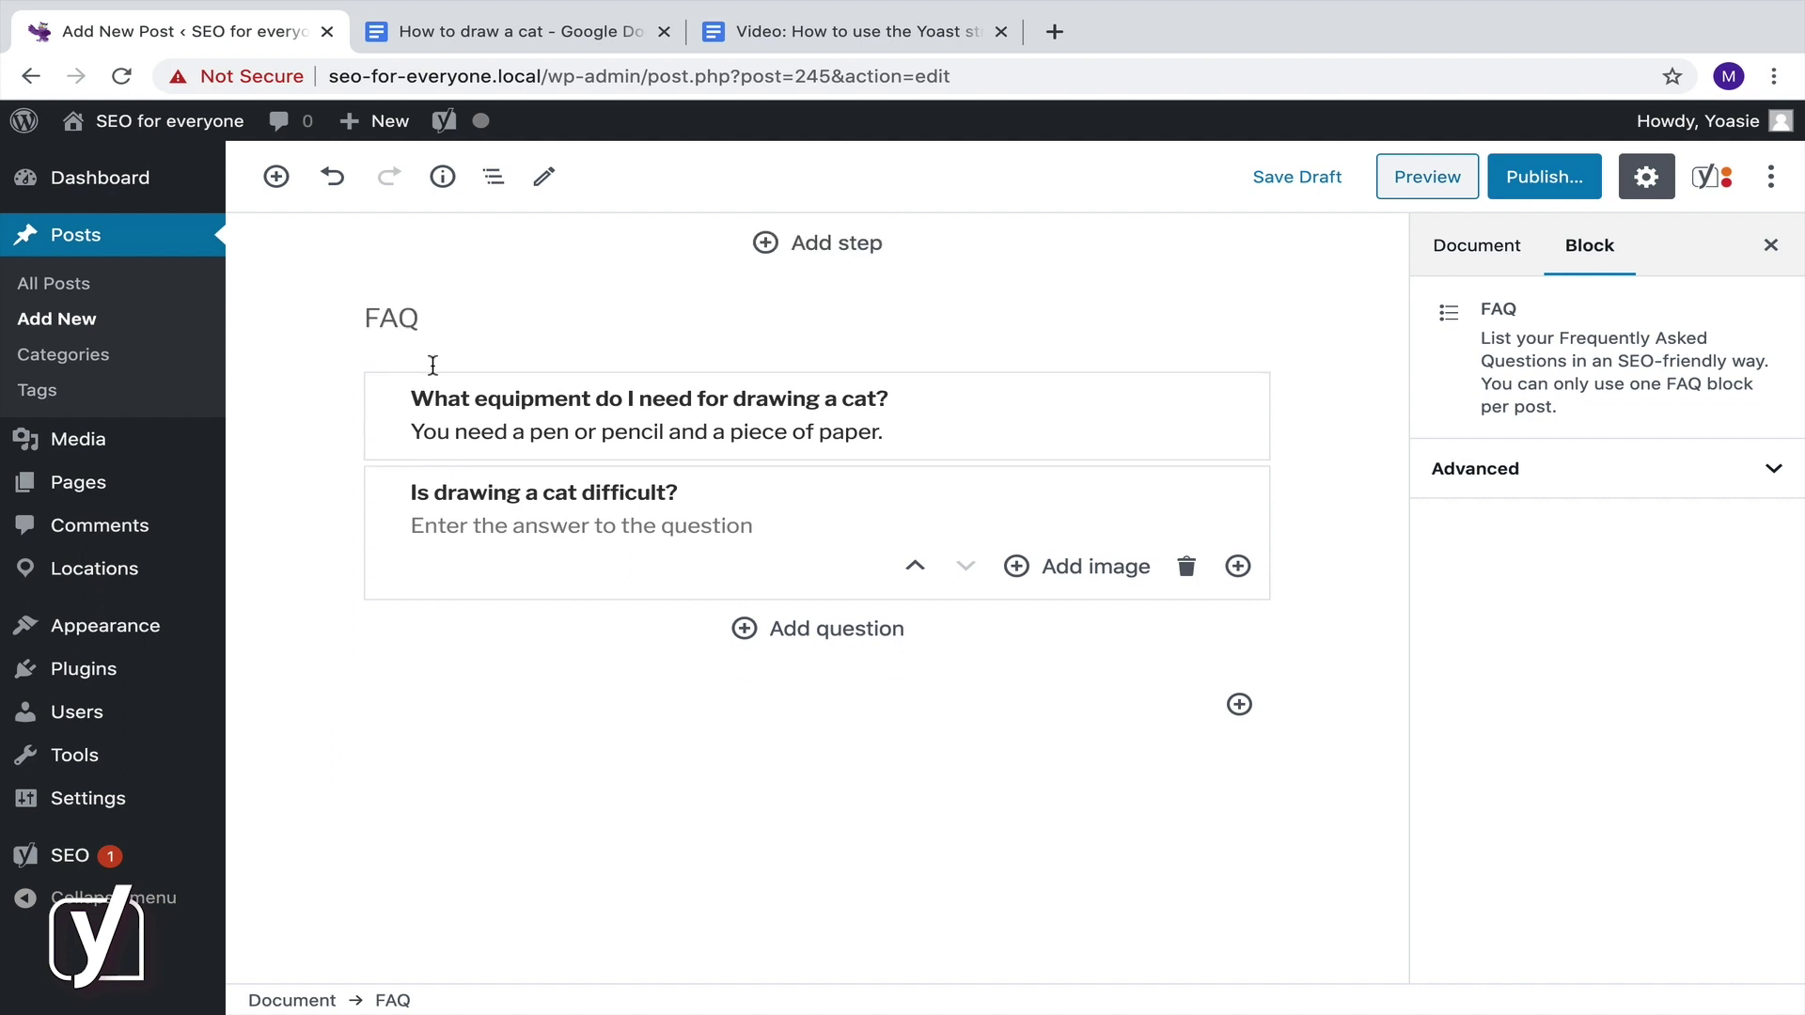
Step: Fill the second answer with 'No.' copied from the document
{"action": "left_click", "coordinate": [564, 33]}
{"action": "left_click_drag", "start_coordinate": [396, 829], "coordinate": [406, 837]}
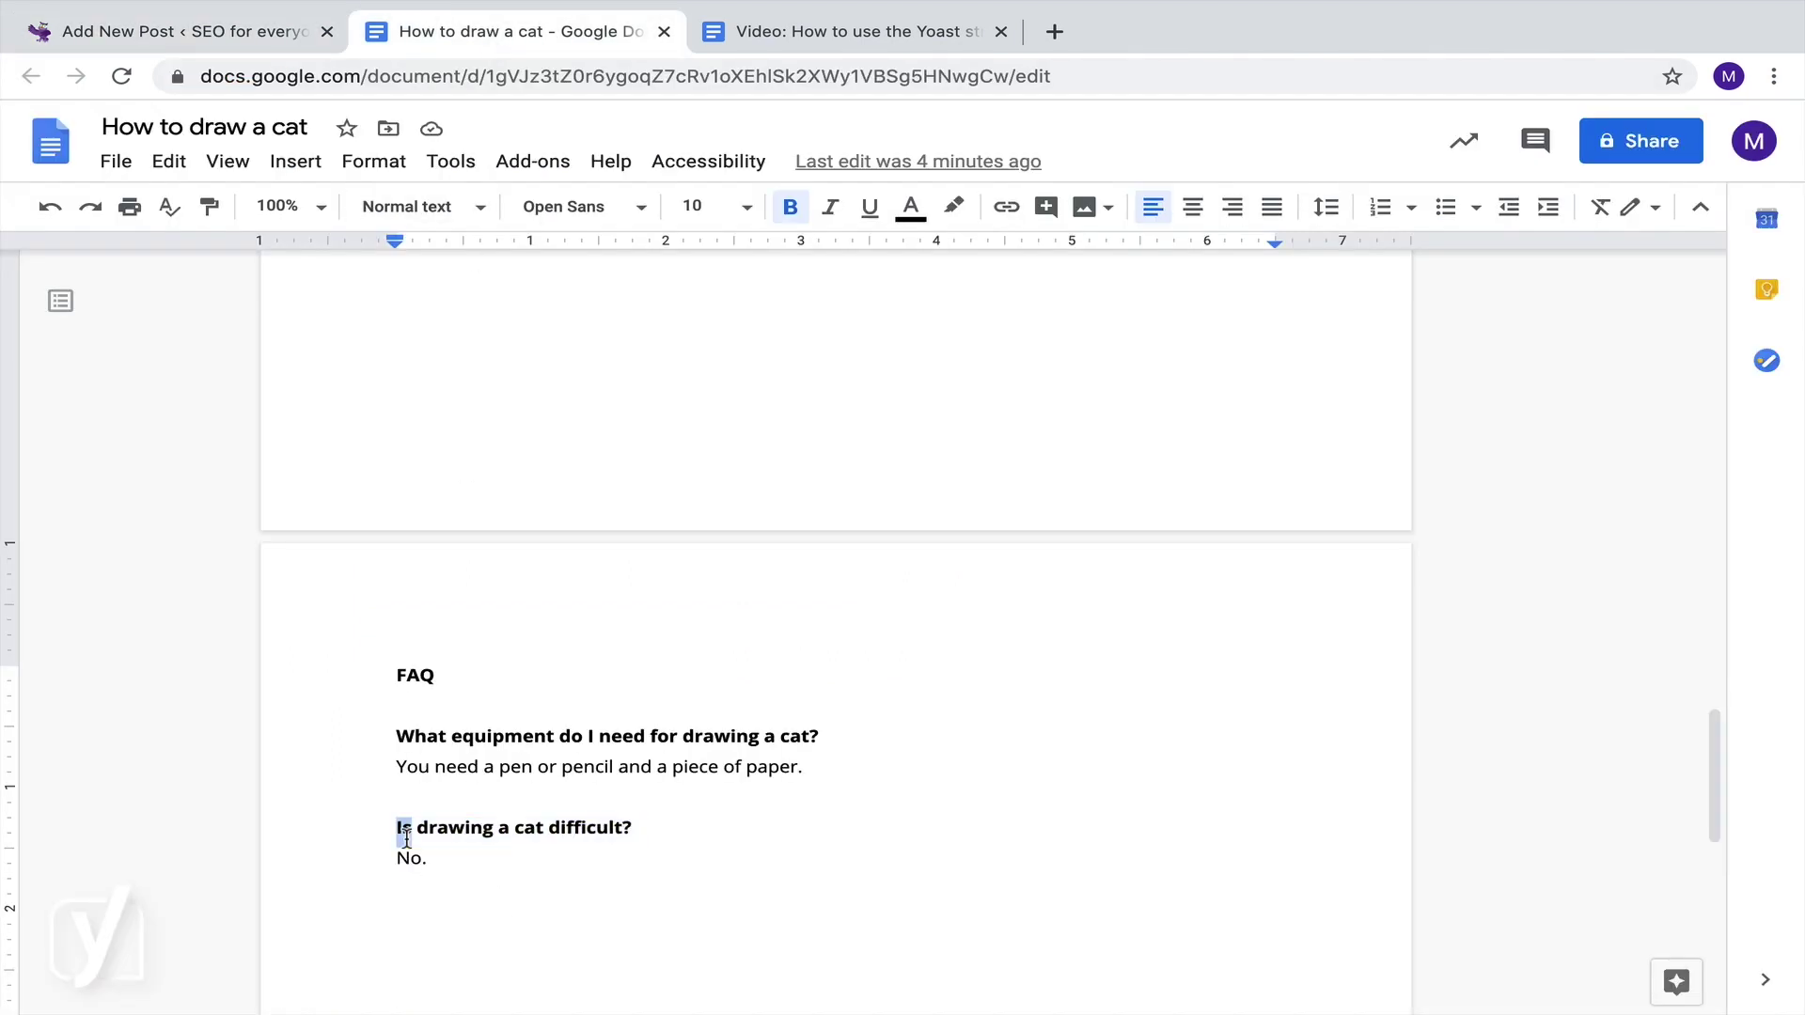
{"action": "triple_click", "coordinate": [417, 859]}
{"action": "key", "text": "super+c"}
{"action": "left_click", "coordinate": [262, 38]}
{"action": "left_click", "coordinate": [461, 533]}
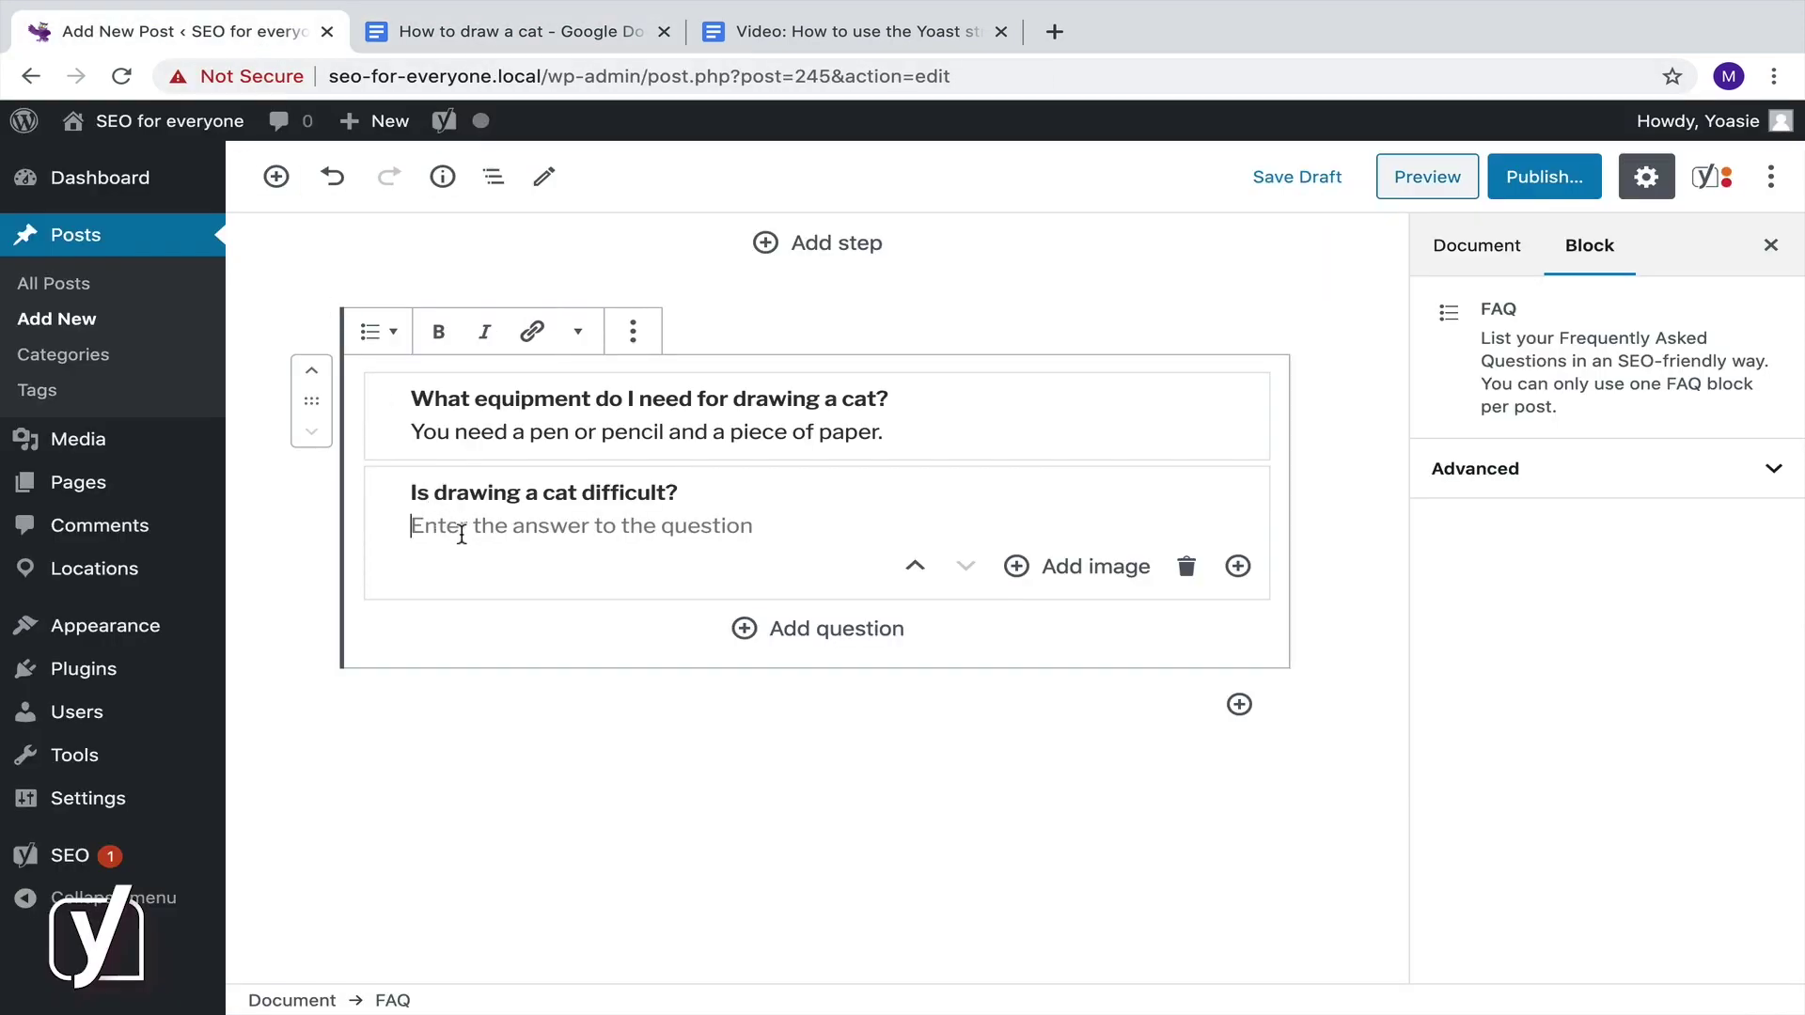
{"action": "key", "text": "super+v"}
{"action": "key", "text": "BackSpace"}
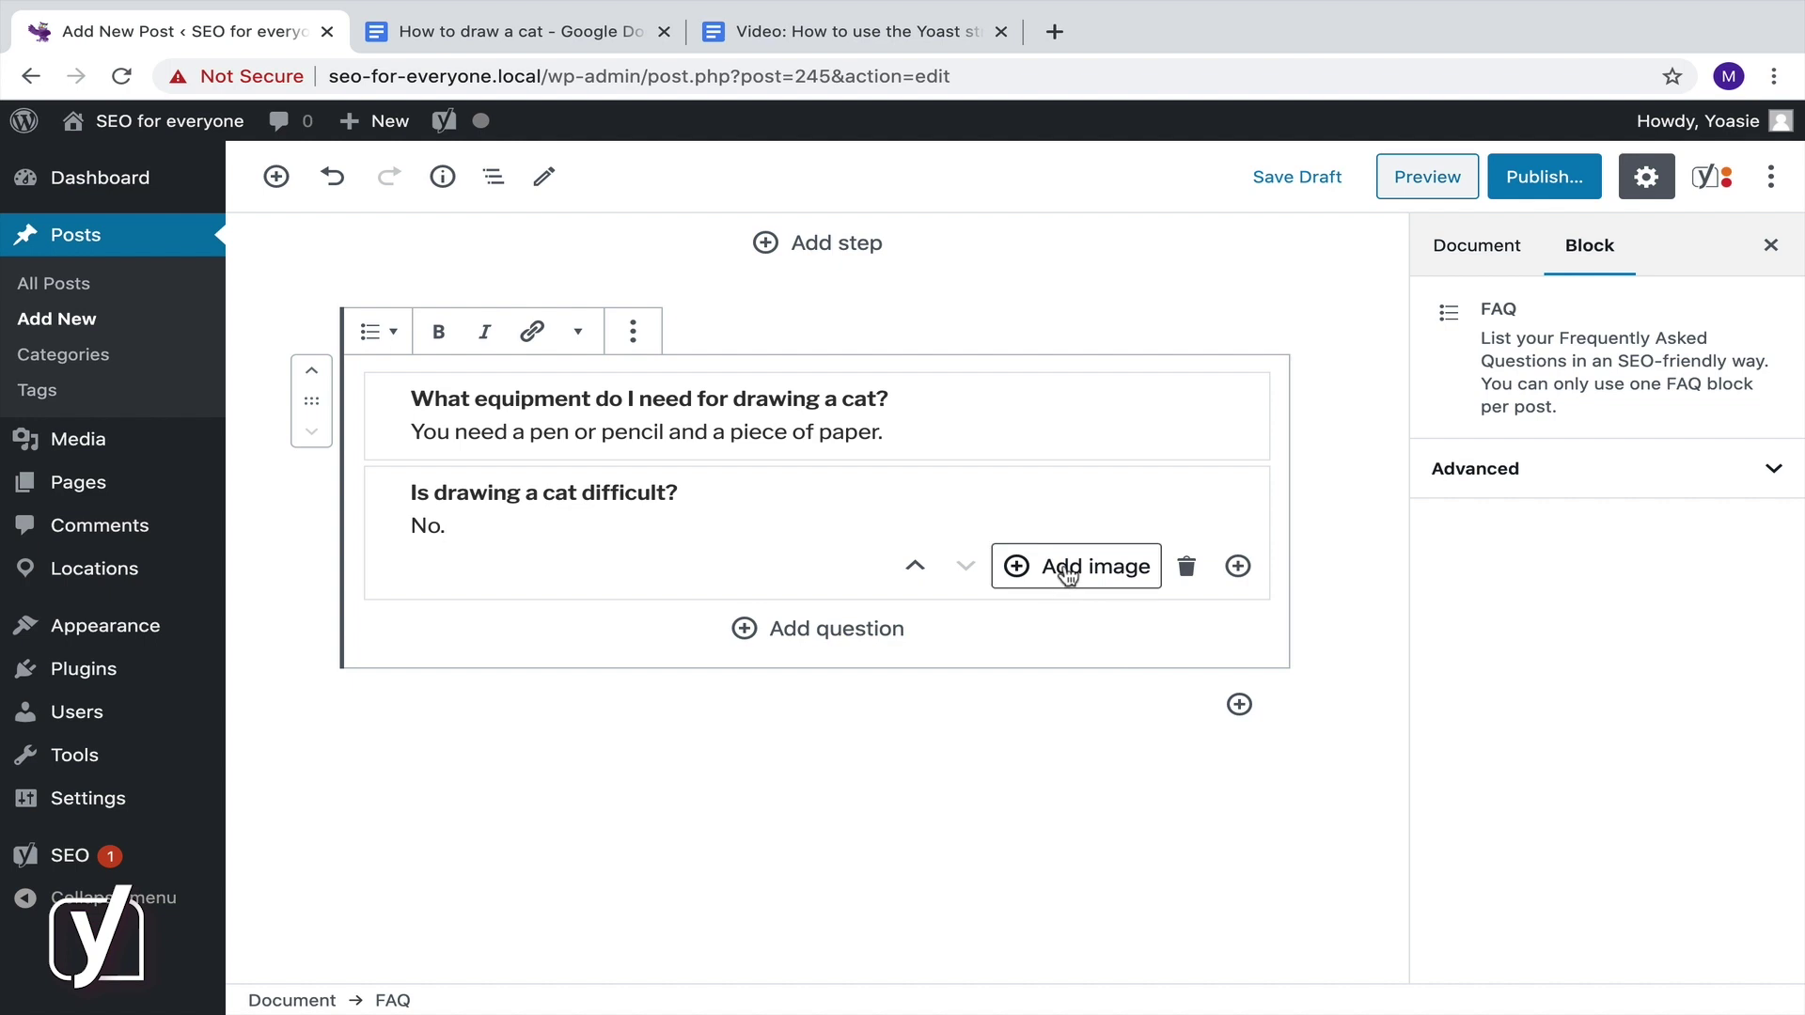
Step: Save the draft, confirm the preview's FAQ shows both questions, then return to the editor
{"action": "left_click", "coordinate": [1300, 177]}
{"action": "left_click", "coordinate": [1424, 175]}
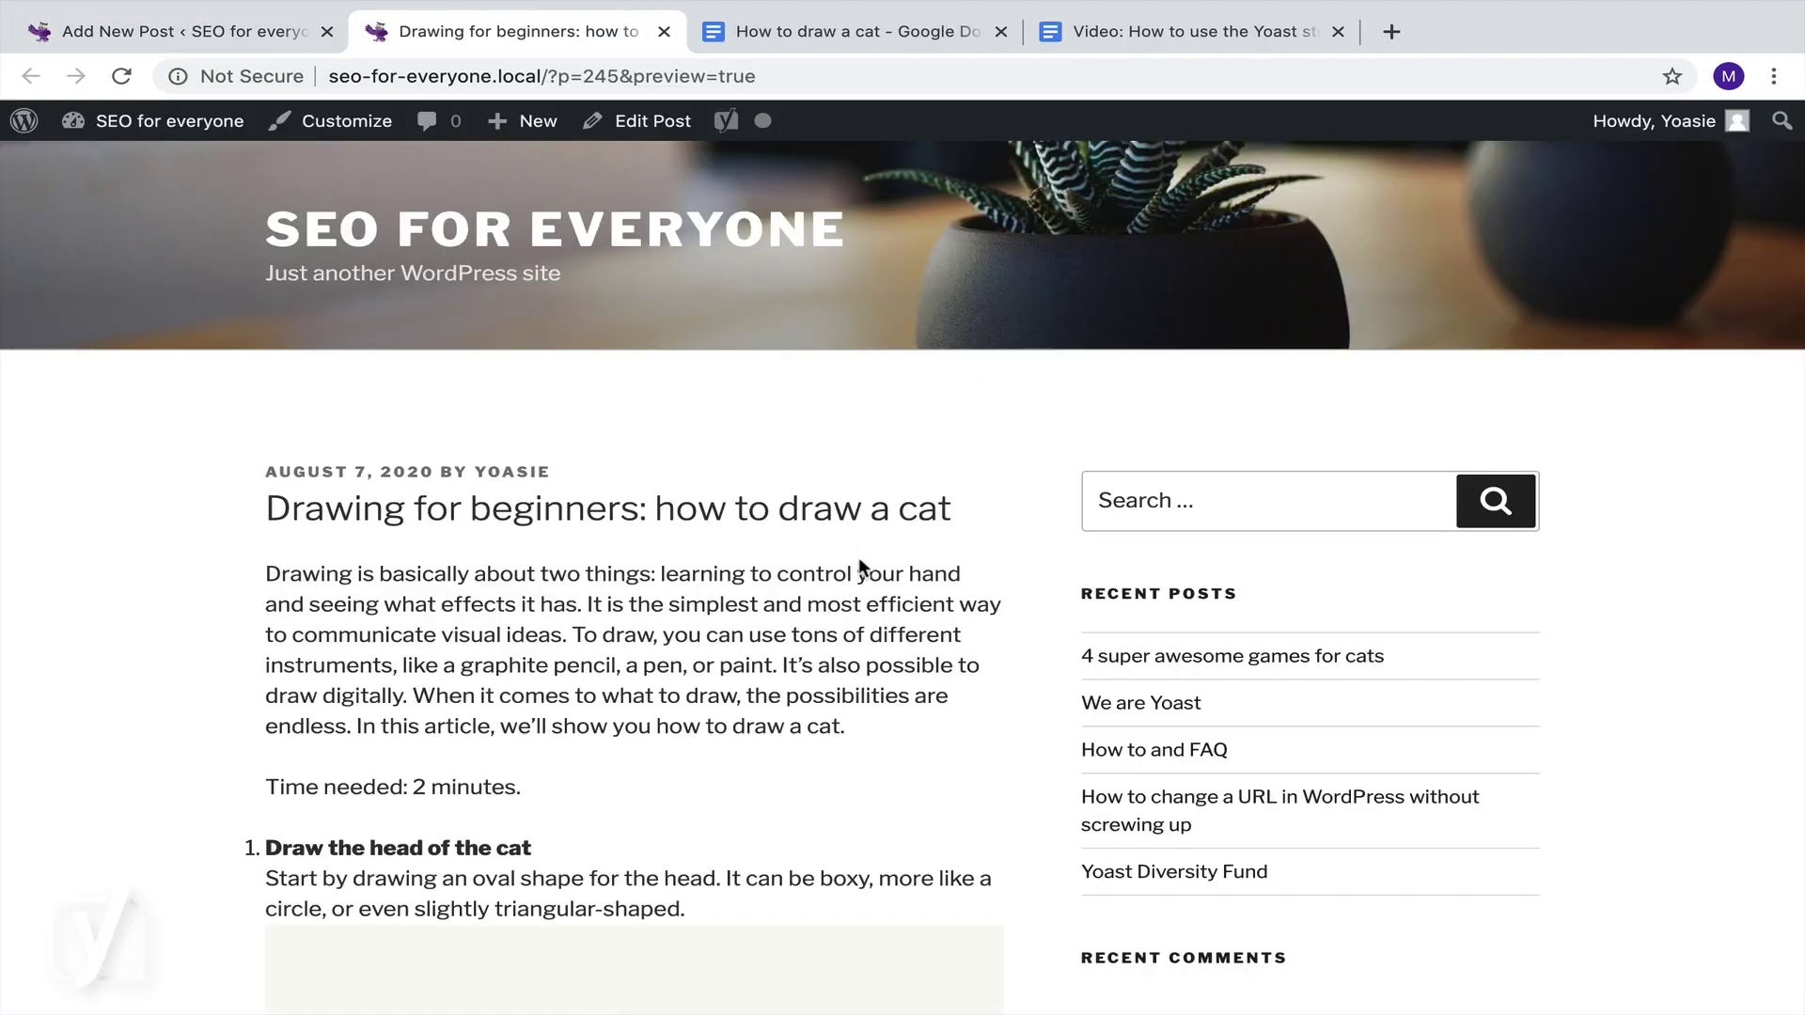
{"action": "scroll", "coordinate": [857, 578], "scroll_direction": "down", "scroll_amount": 15}
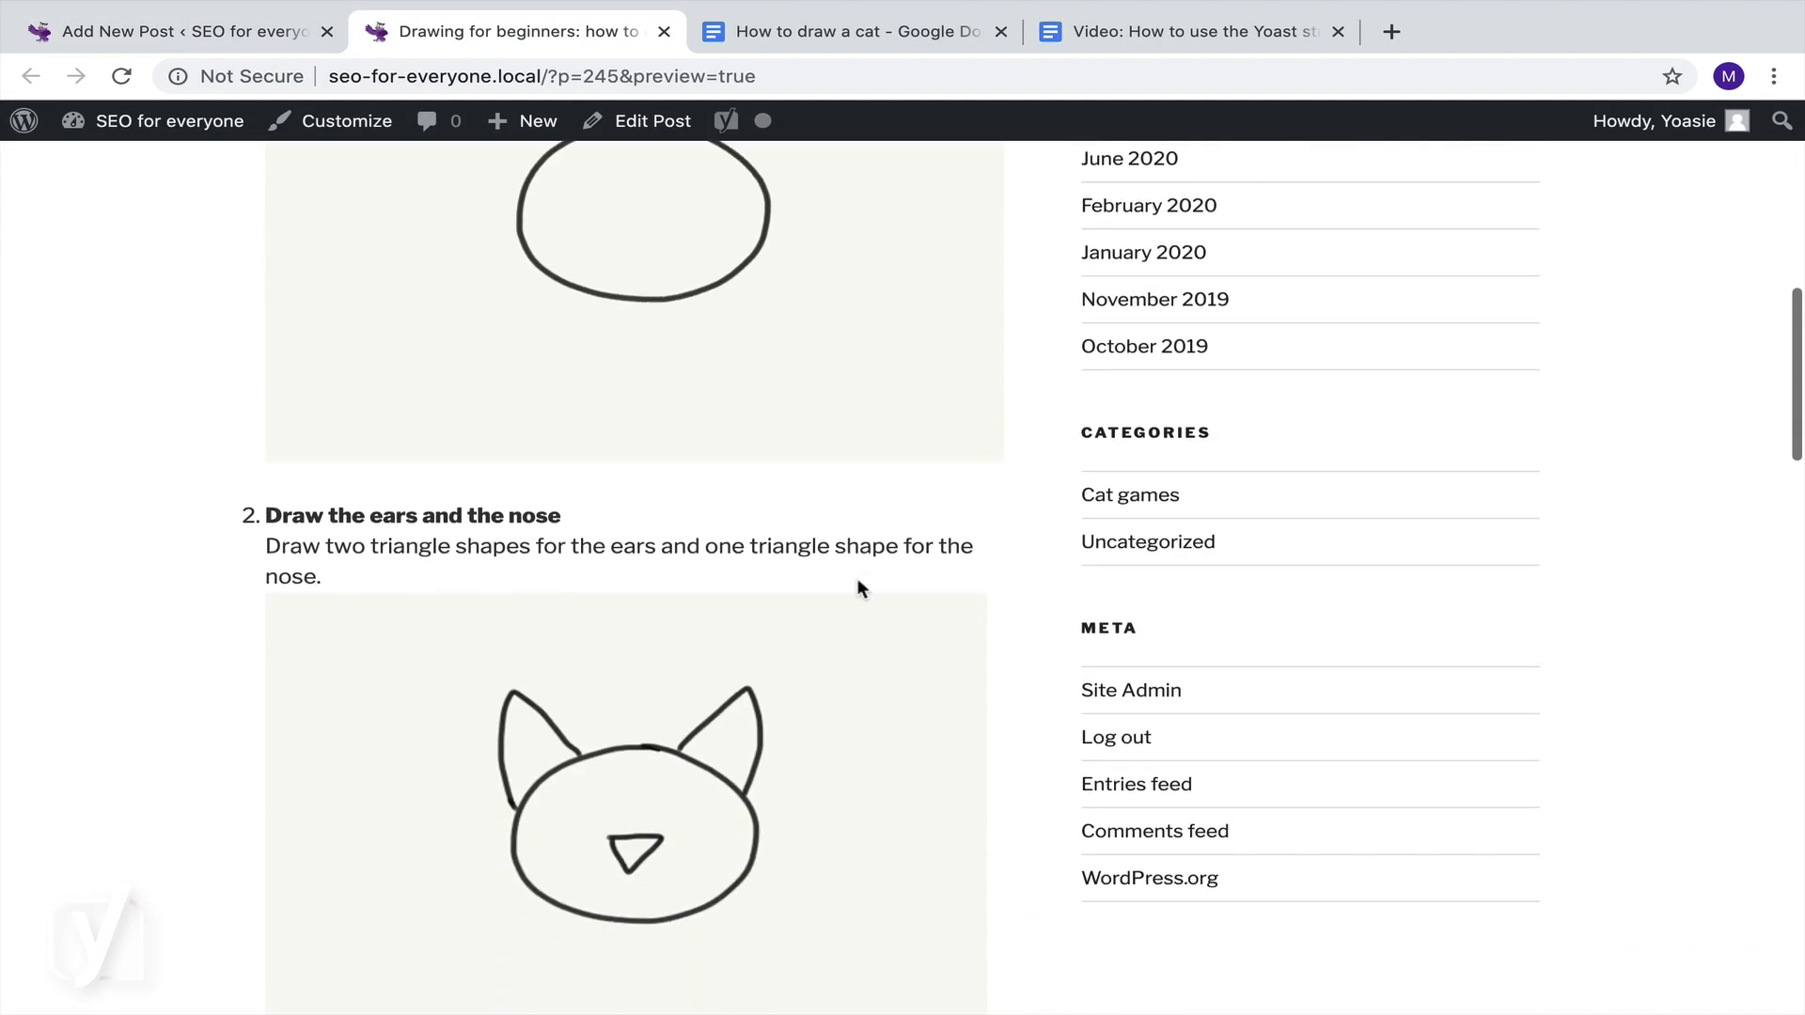
{"action": "scroll", "coordinate": [858, 580], "scroll_direction": "down", "scroll_amount": 10}
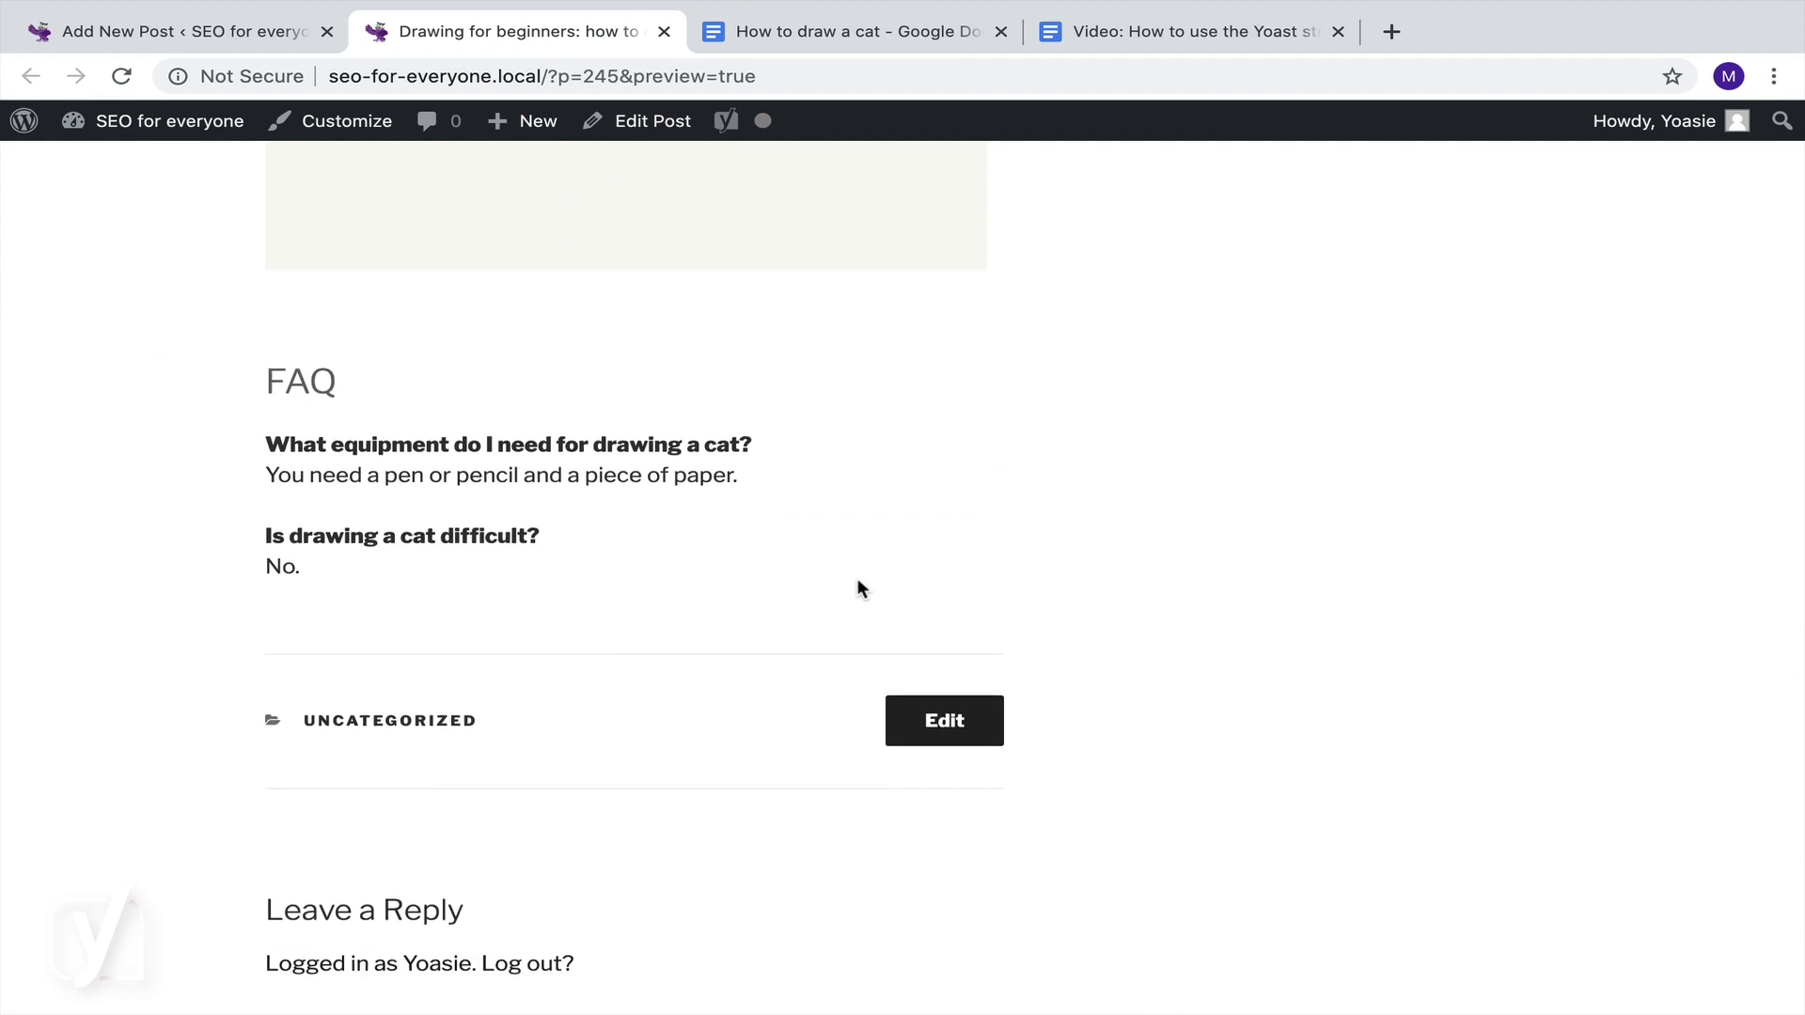
{"action": "left_click", "coordinate": [671, 125]}
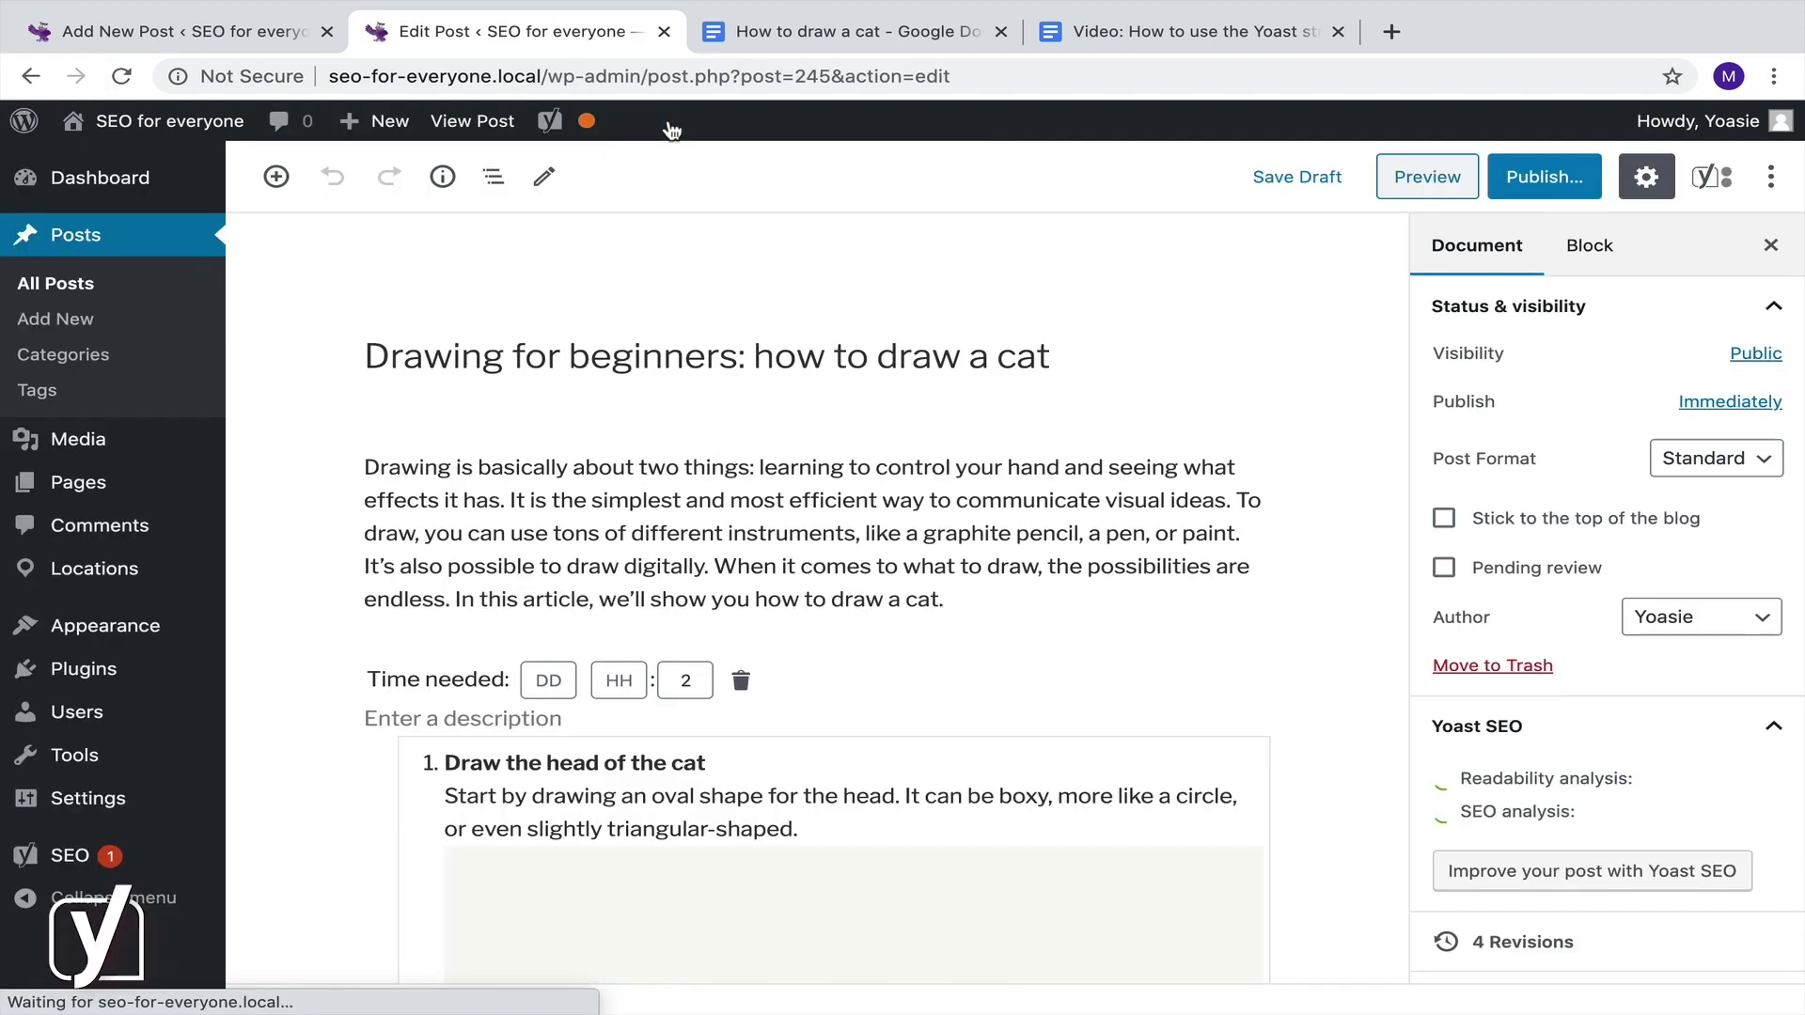